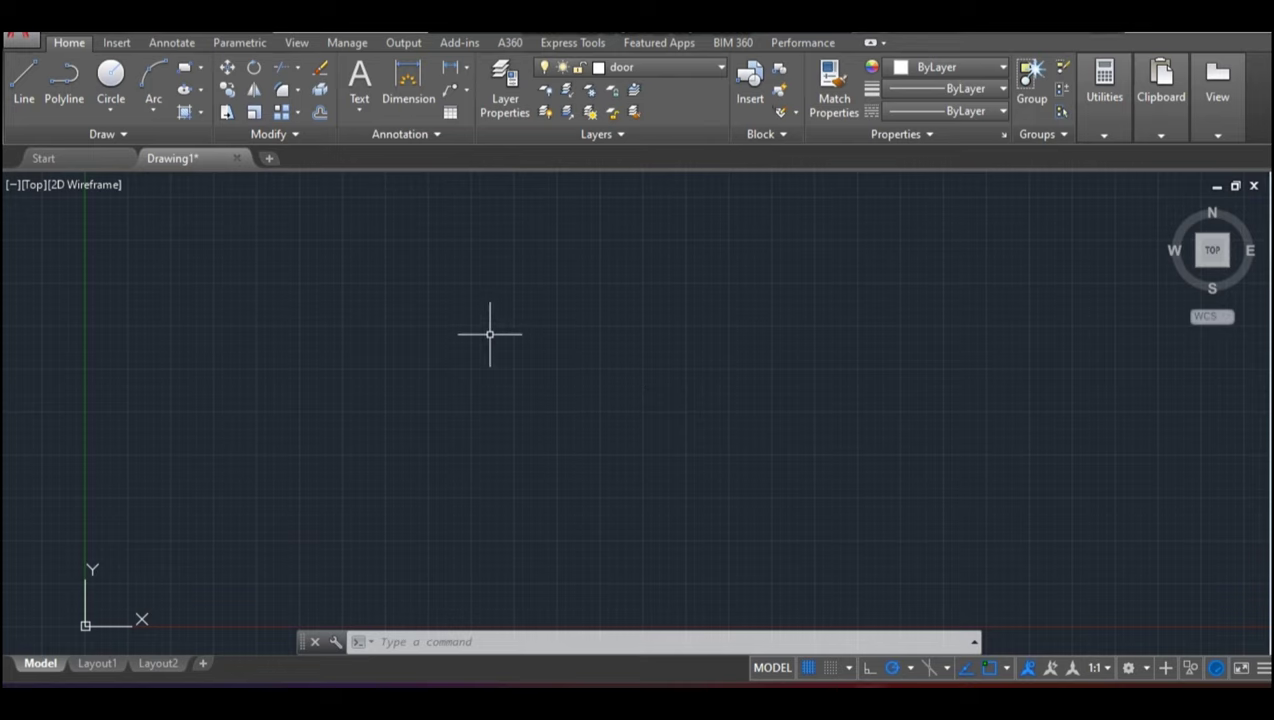
Draw a closed 30 by 25 rectangular polyline for the outer wall outline
{"action": "type", "text": "l"}
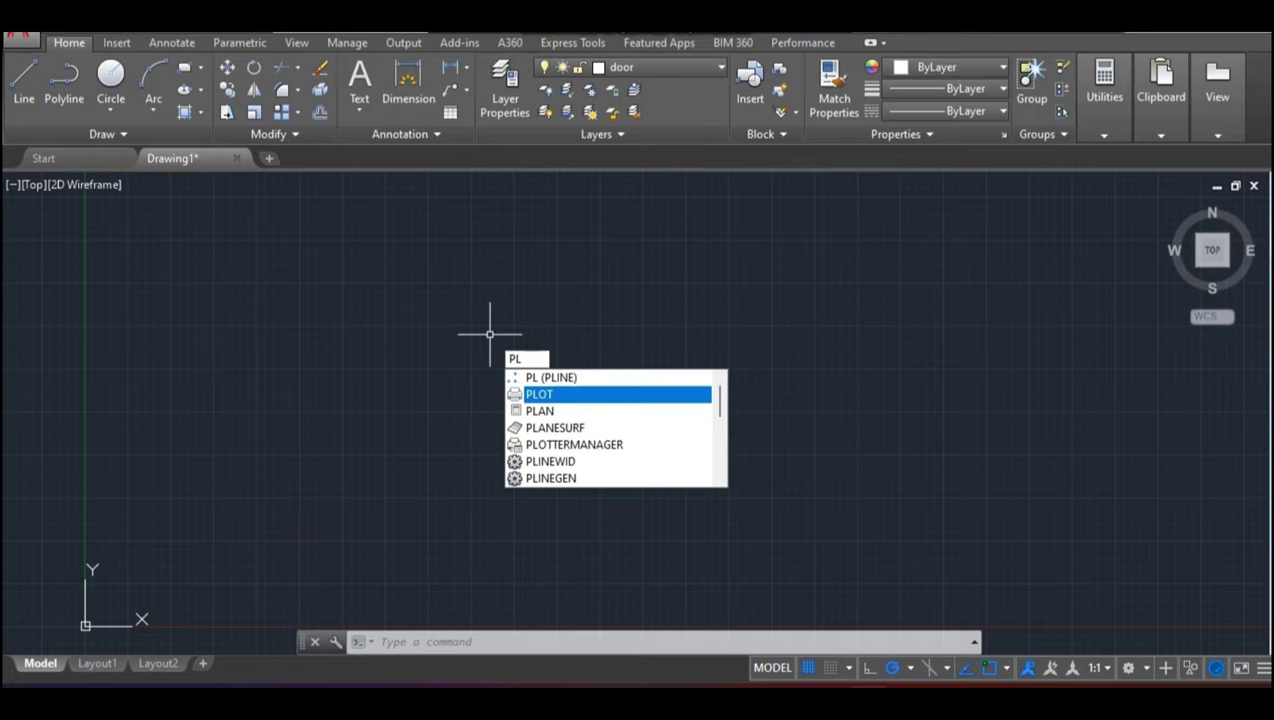
{"action": "key", "text": "Return"}
{"action": "left_click", "coordinate": [299, 198]}
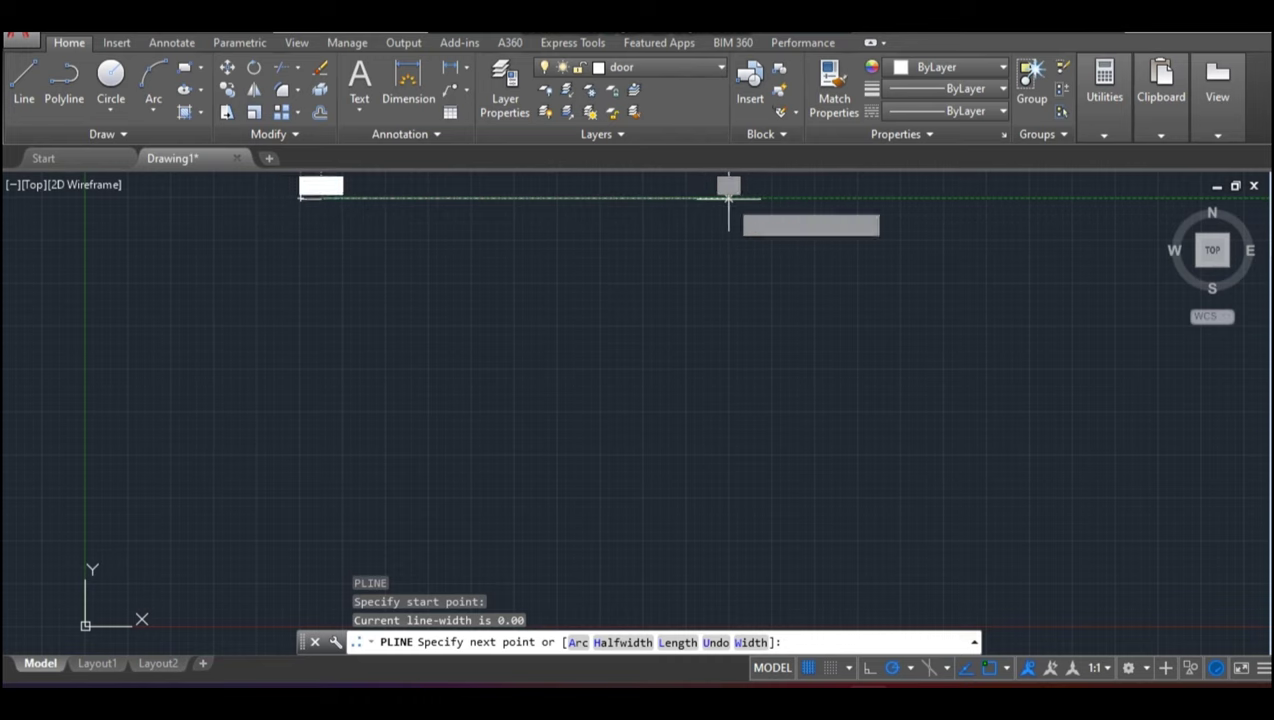
{"action": "type", "text": "30"}
{"action": "key", "text": "Return"}
{"action": "scroll", "coordinate": [350, 420], "scroll_direction": "up", "scroll_amount": 3}
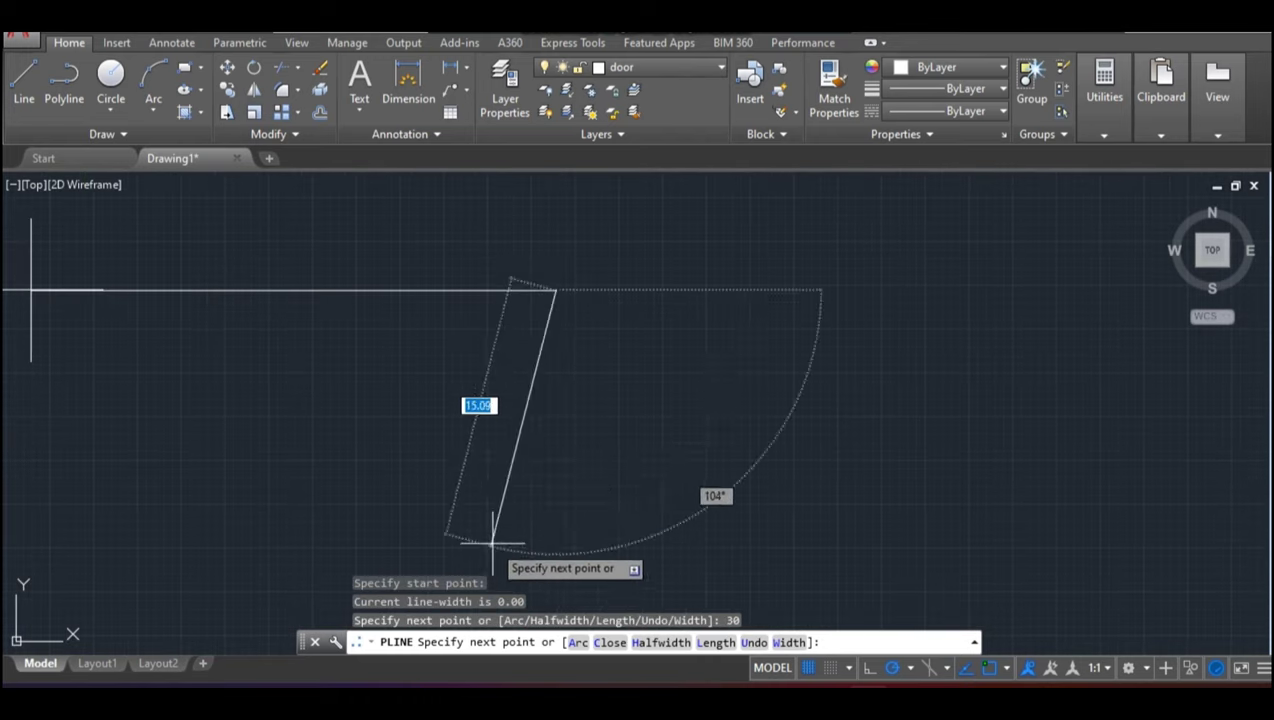
{"action": "scroll", "coordinate": [540, 540], "scroll_direction": "down", "scroll_amount": 2}
{"action": "scroll", "coordinate": [556, 500], "scroll_direction": "up", "scroll_amount": 3}
{"action": "scroll", "coordinate": [562, 500], "scroll_direction": "down", "scroll_amount": 2}
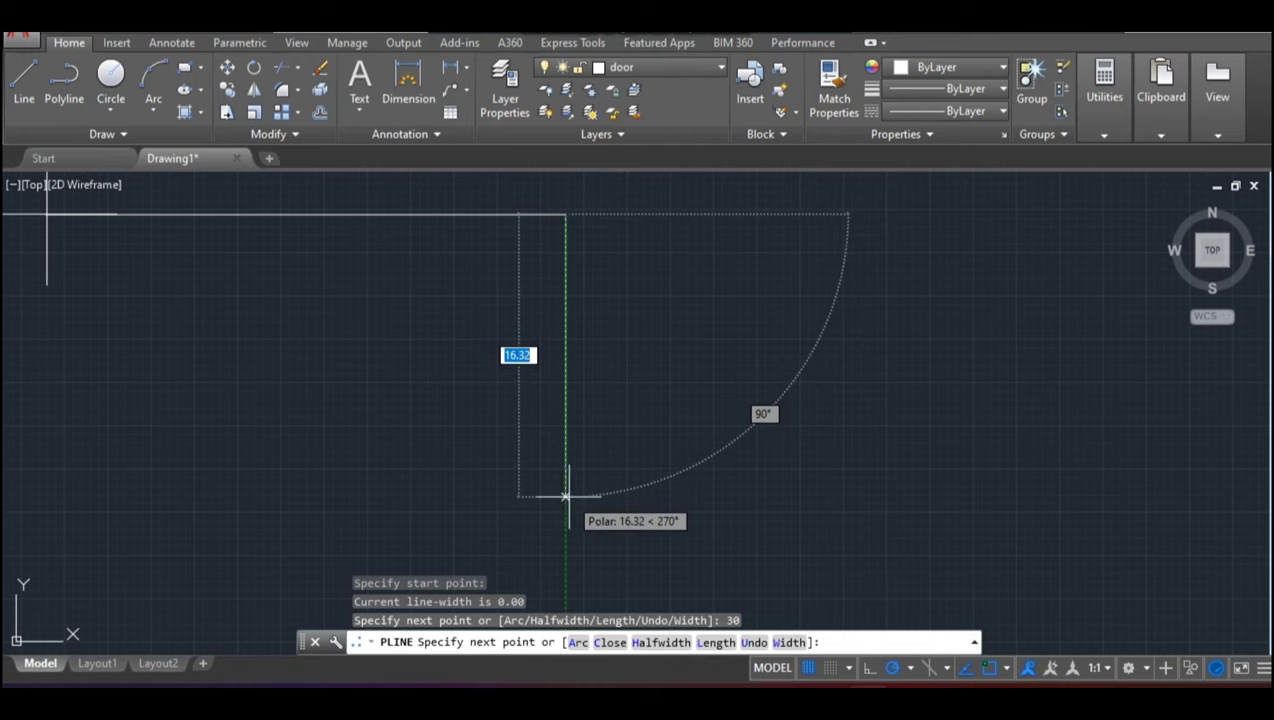
{"action": "type", "text": "5"}
{"action": "key", "text": "Return"}
{"action": "scroll", "coordinate": [555, 515], "scroll_direction": "down", "scroll_amount": 2}
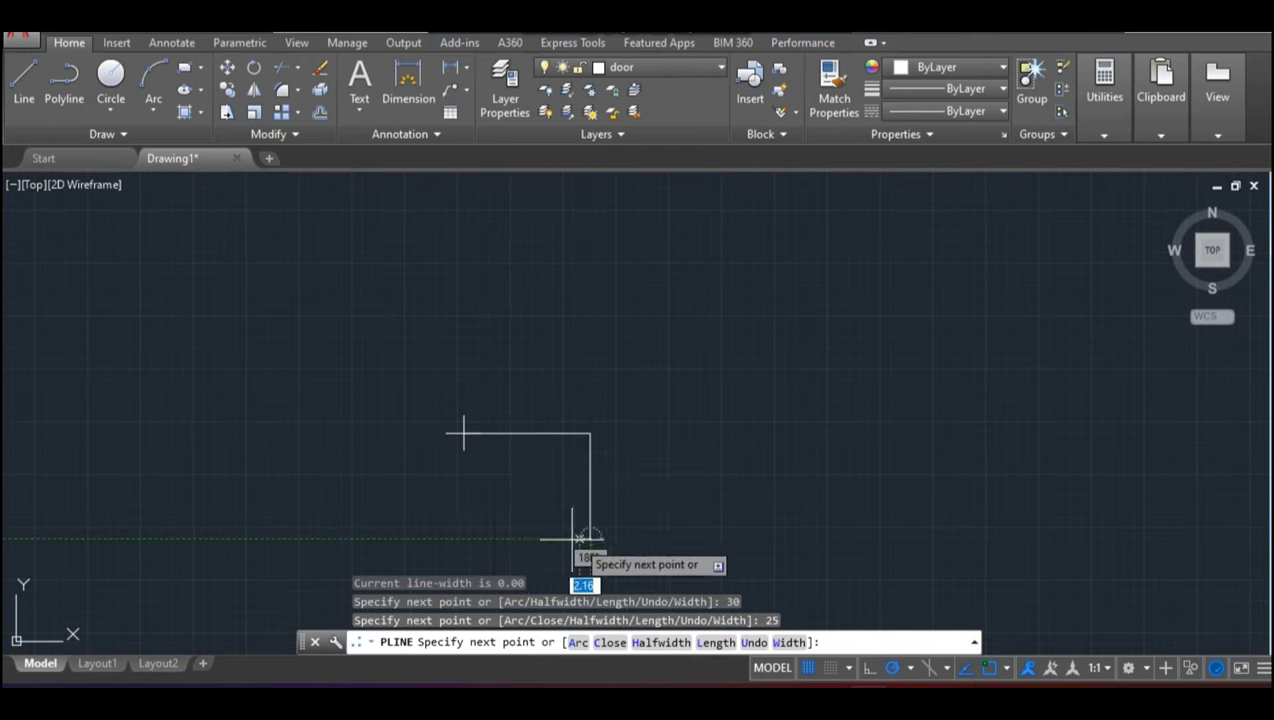
{"action": "scroll", "coordinate": [500, 530], "scroll_direction": "up", "scroll_amount": 1}
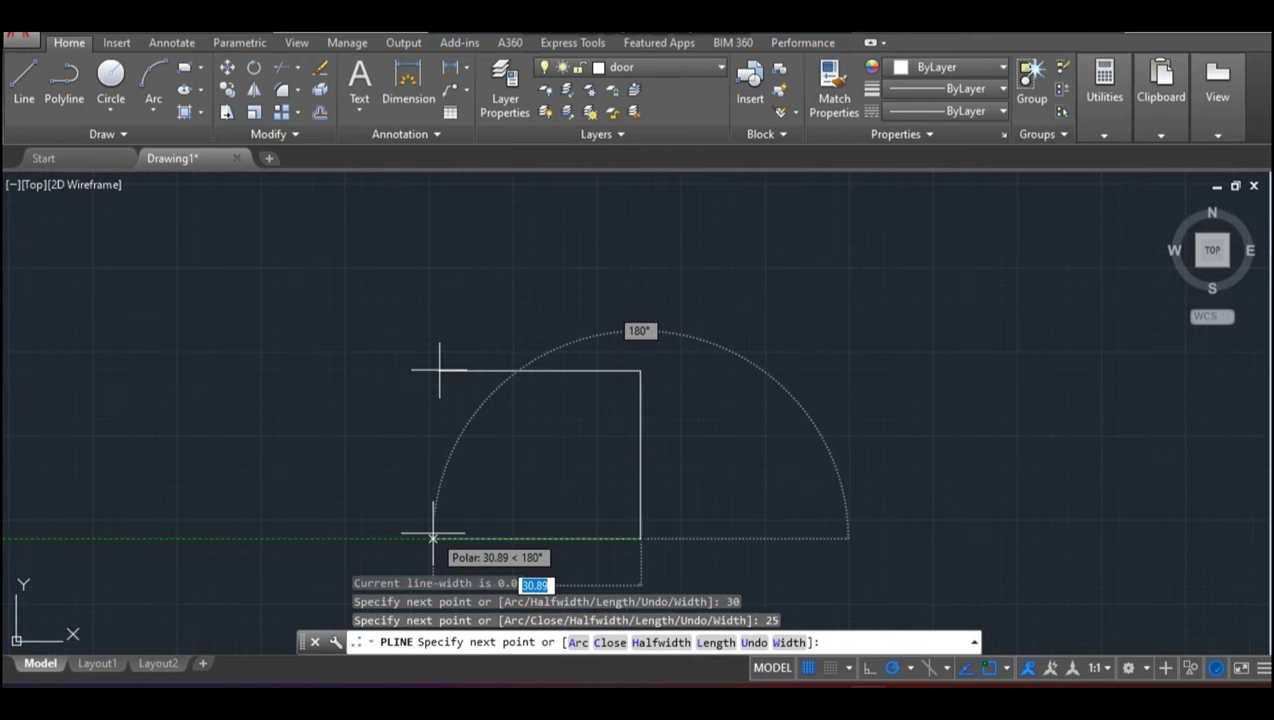
{"action": "type", "text": "0"}
{"action": "key", "text": "Return"}
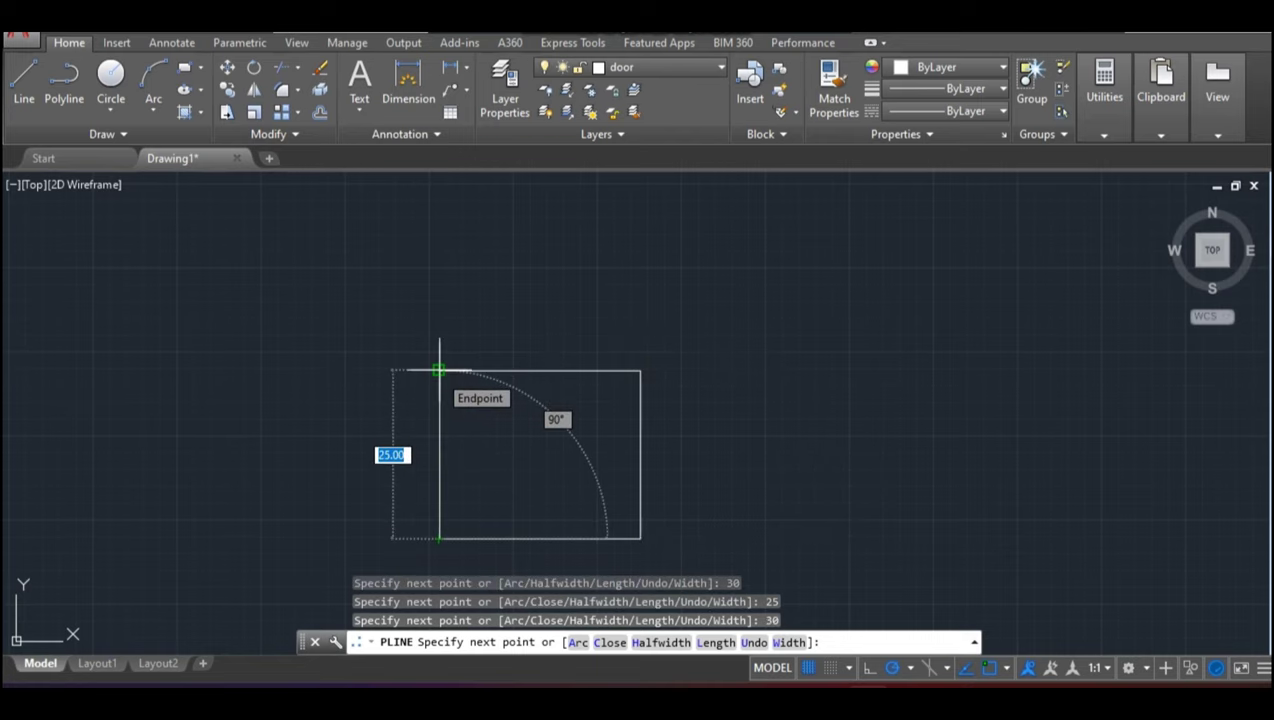
{"action": "type", "text": "25"}
{"action": "key", "text": "Return"}
Offset the rectangle 0.50 inward to make the double-line outer wall
{"action": "key", "text": "Return"}
{"action": "scroll", "coordinate": [387, 486], "scroll_direction": "up", "scroll_amount": 4}
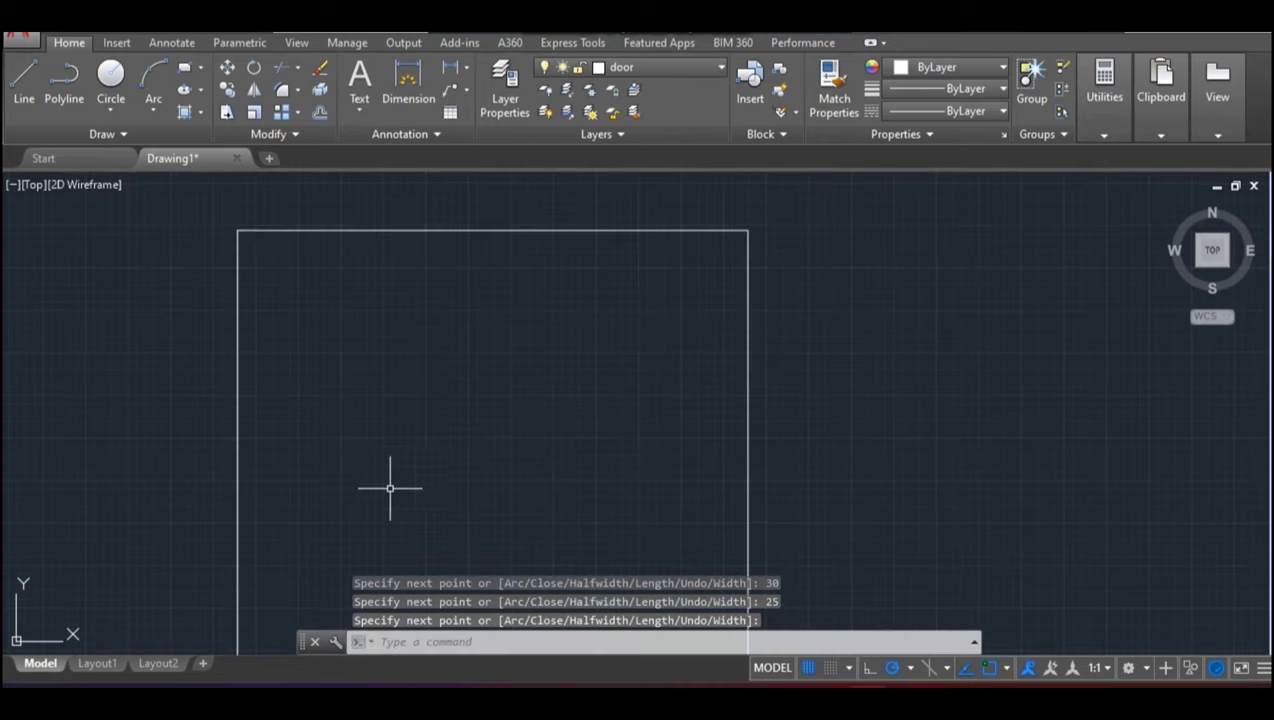
{"action": "scroll", "coordinate": [159, 175], "scroll_direction": "down", "scroll_amount": 2}
{"action": "type", "text": "o"}
{"action": "key", "text": "Return"}
{"action": "type", "text": "0.5"}
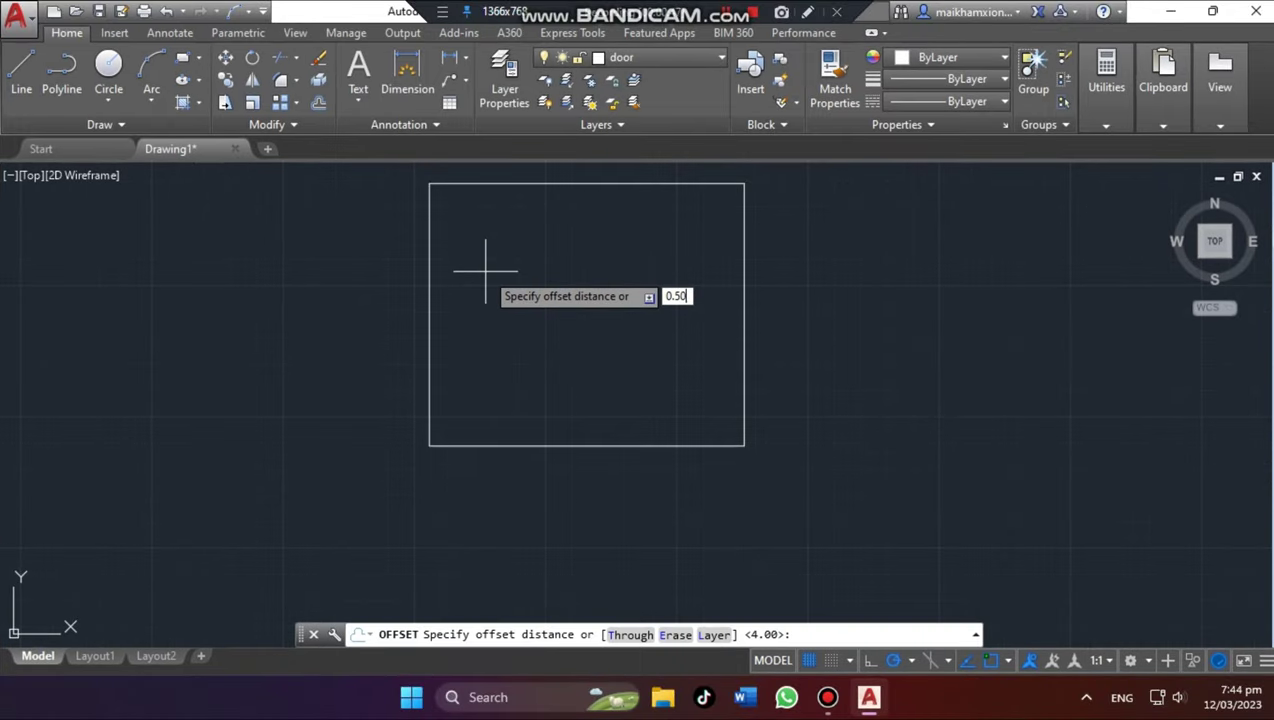
{"action": "key", "text": "Return"}
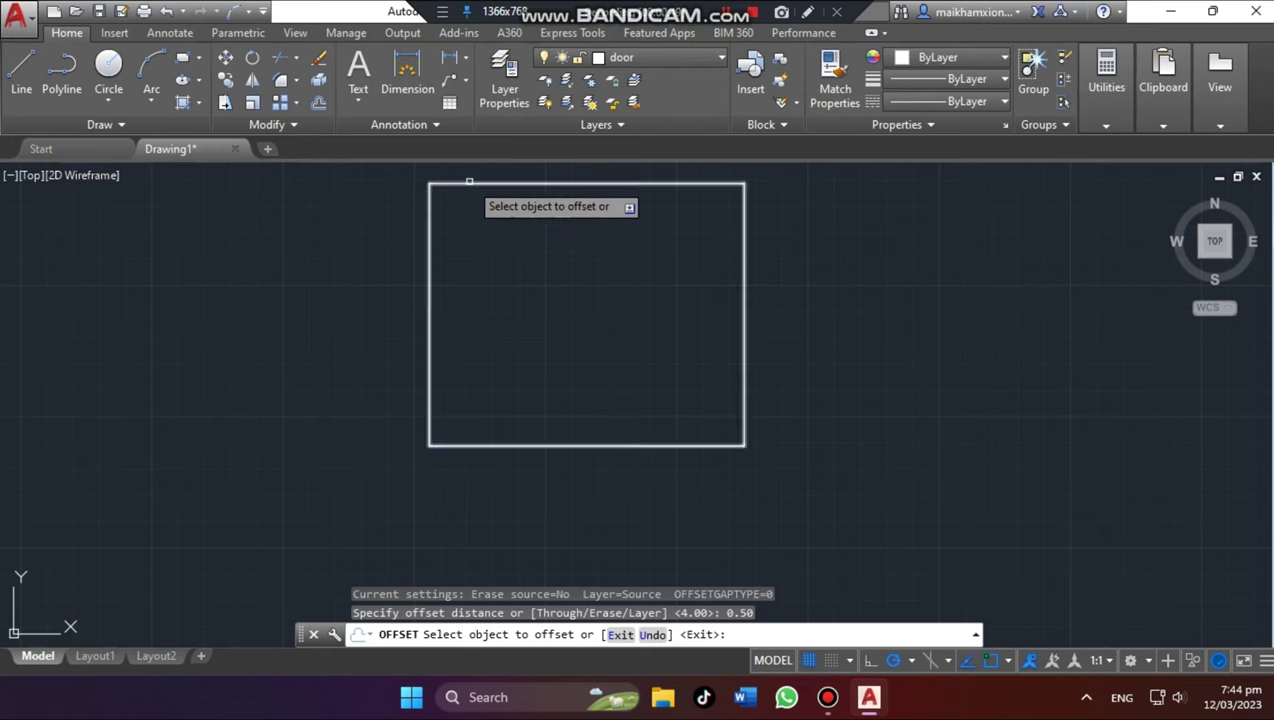
{"action": "left_click", "coordinate": [469, 182]}
{"action": "left_click", "coordinate": [651, 235]}
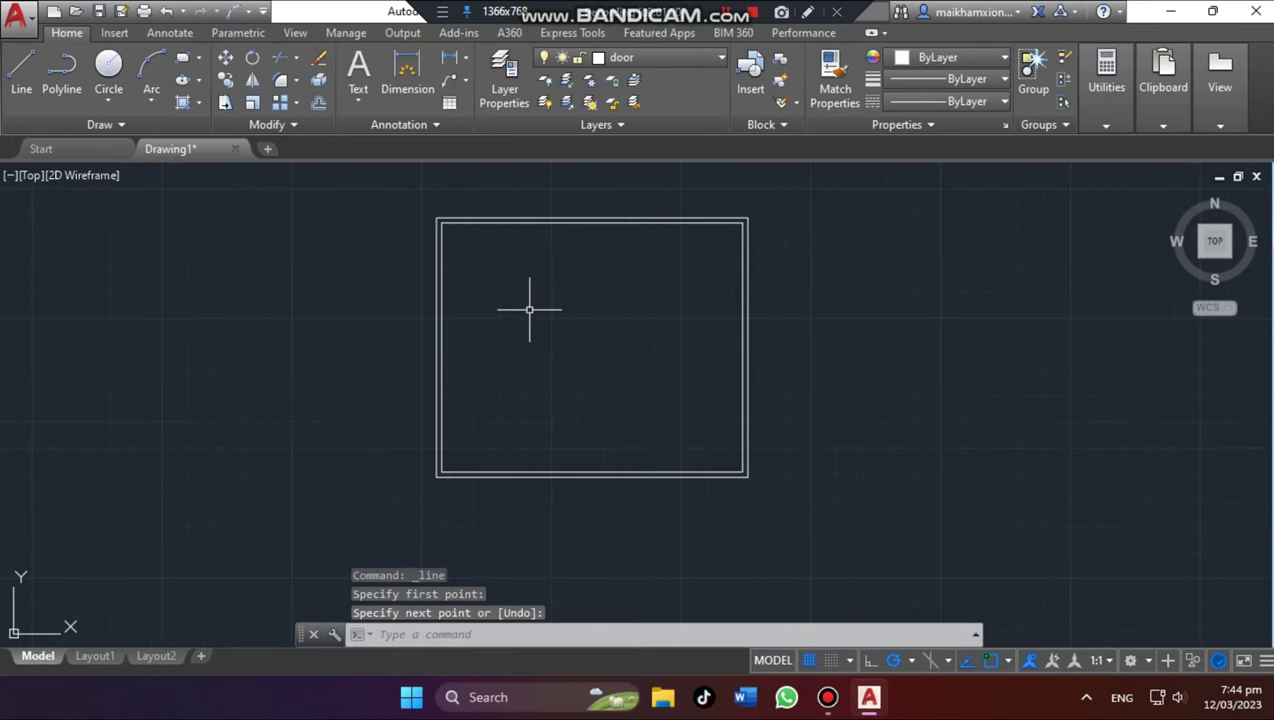
Draw a 9 by 8 room polyline from the inner wall's top-left corner
{"action": "type", "text": "PL"}
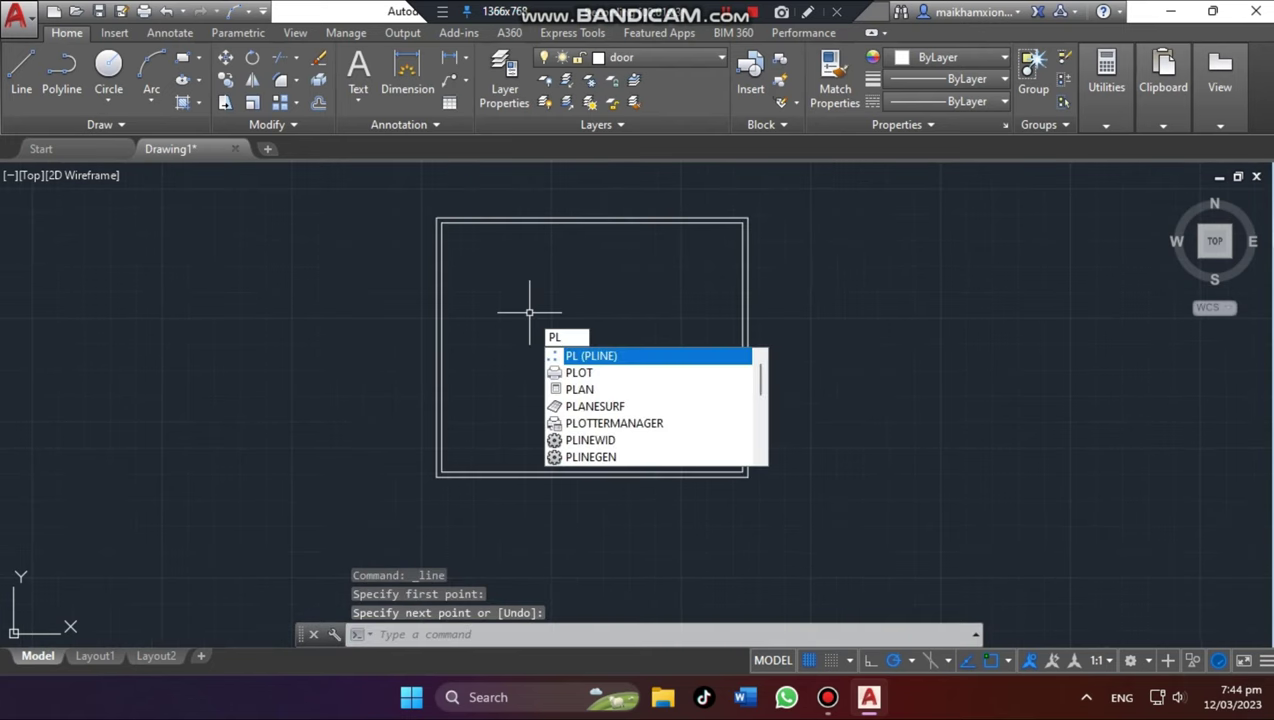
{"action": "key", "text": "Return"}
{"action": "scroll", "coordinate": [470, 240], "scroll_direction": "up", "scroll_amount": 3}
{"action": "left_click", "coordinate": [399, 197]}
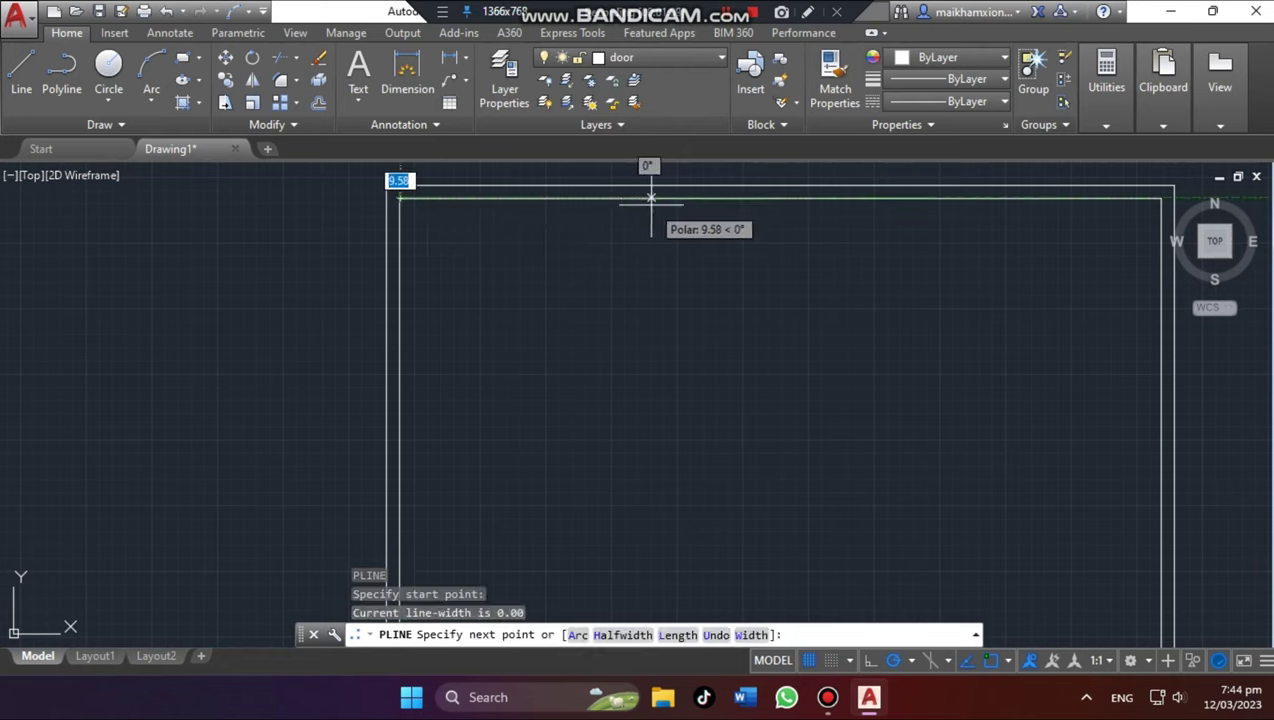
{"action": "type", "text": "9"}
{"action": "key", "text": "Return"}
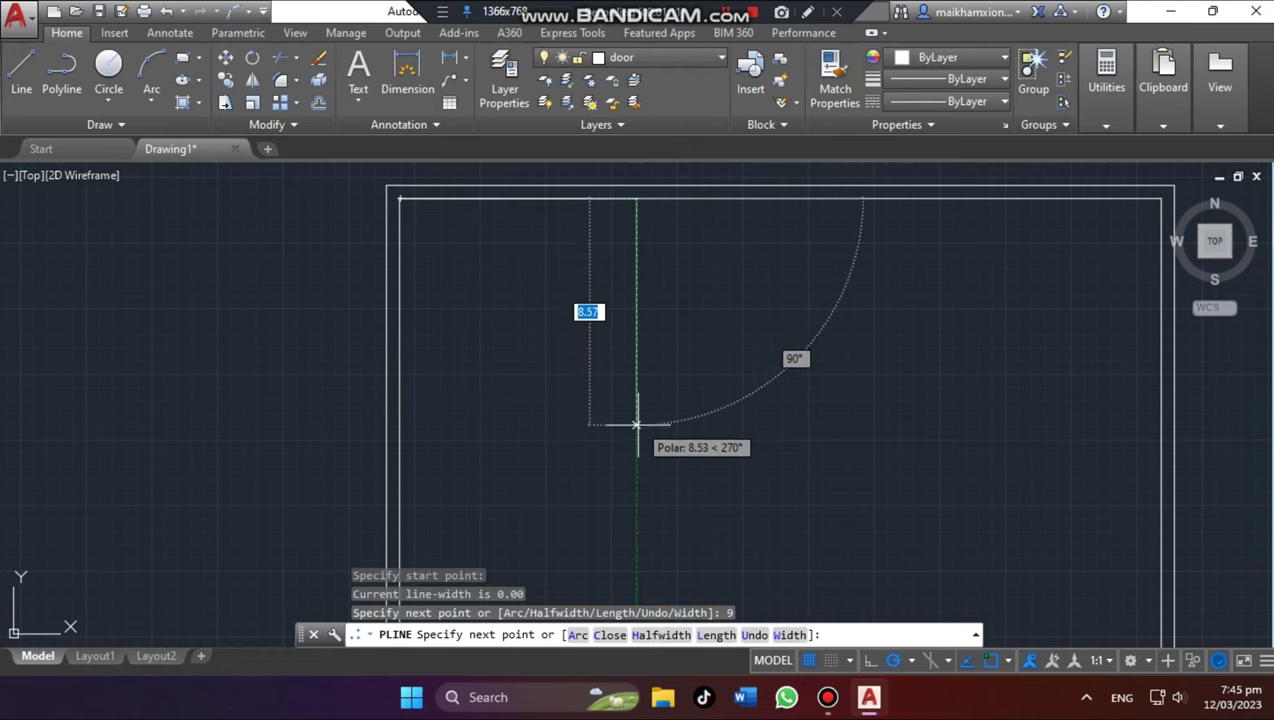
{"action": "type", "text": "8"}
{"action": "key", "text": "Return"}
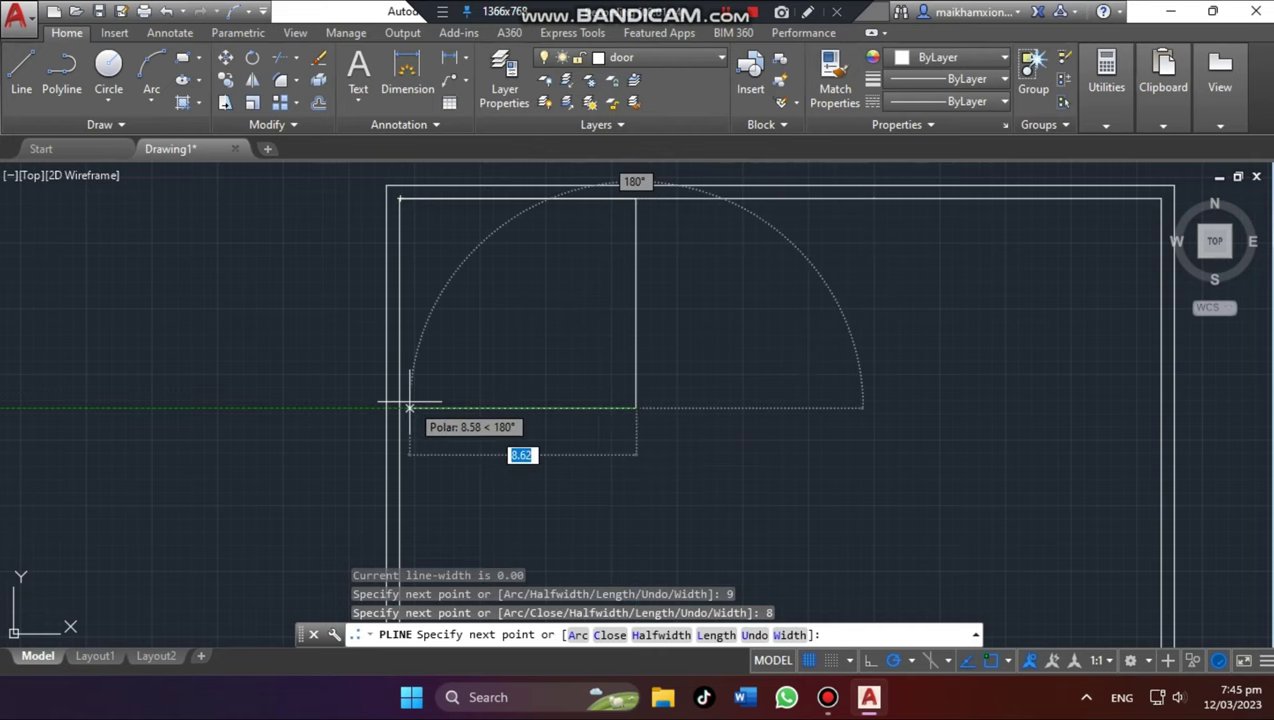
{"action": "type", "text": "9"}
{"action": "key", "text": "Return"}
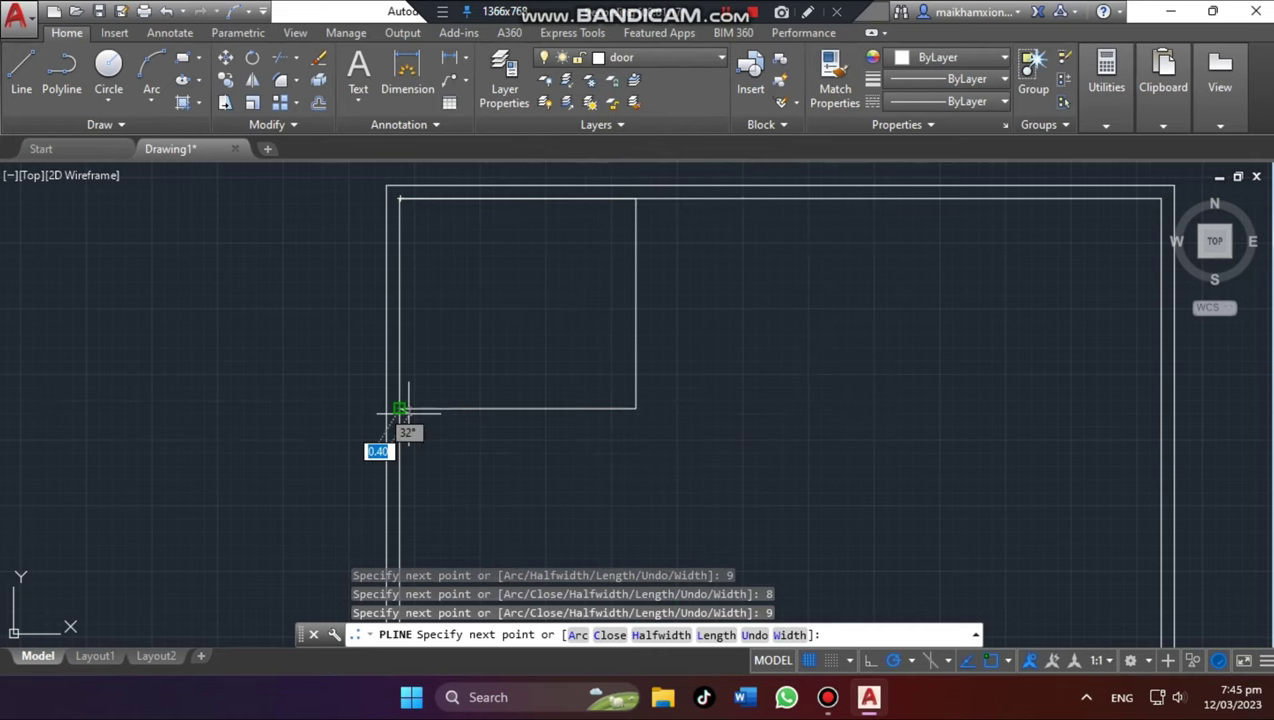
{"action": "key", "text": "Return"}
{"action": "scroll", "coordinate": [400, 410], "scroll_direction": "down", "scroll_amount": 4}
{"action": "scroll", "coordinate": [791, 307], "scroll_direction": "up", "scroll_amount": 2}
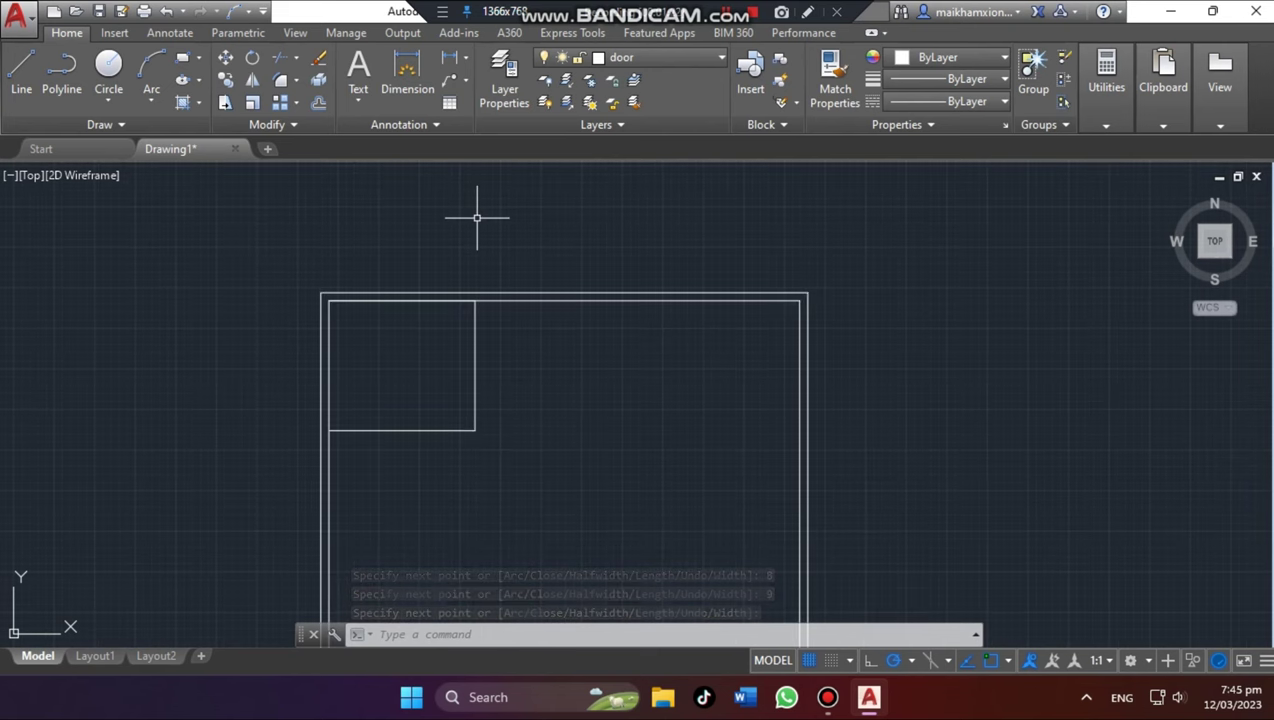
Draw a matching 9 by 8 room polyline from the inner wall's top-right corner
{"action": "type", "text": "p"}
{"action": "key", "text": "Return"}
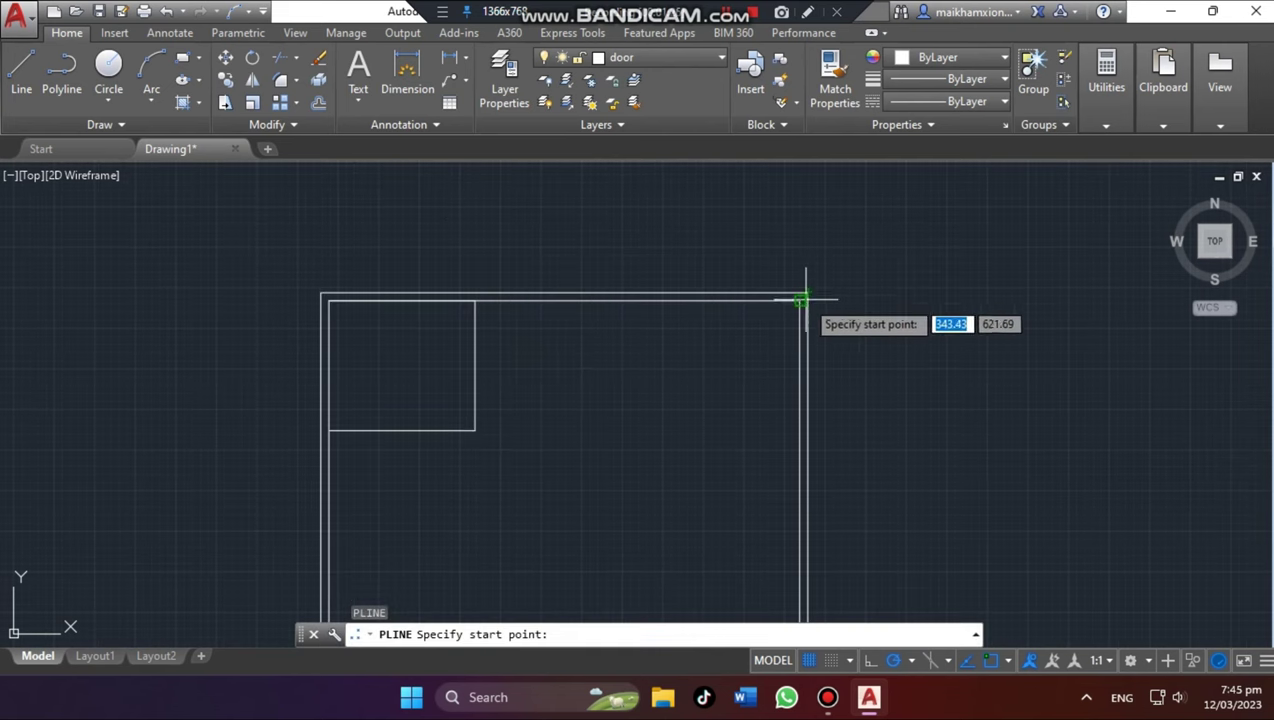
{"action": "left_click", "coordinate": [800, 300]}
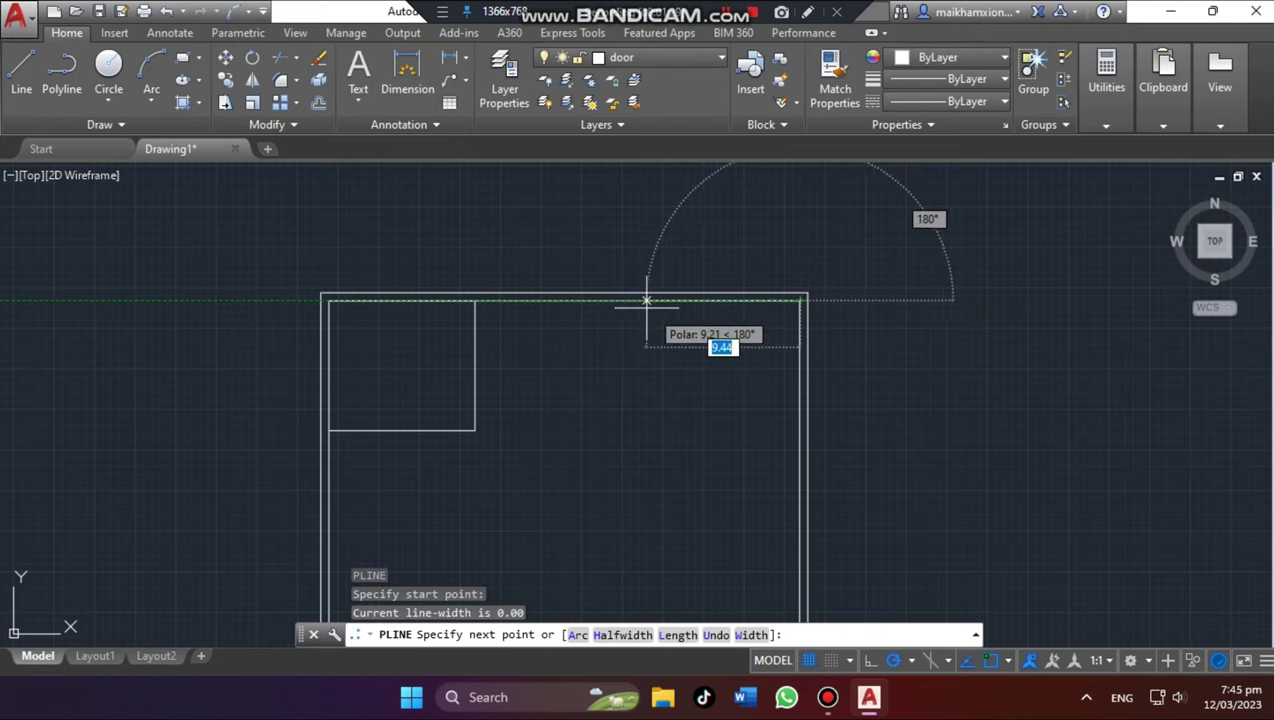
{"action": "type", "text": "9"}
{"action": "key", "text": "Return"}
{"action": "type", "text": "8"}
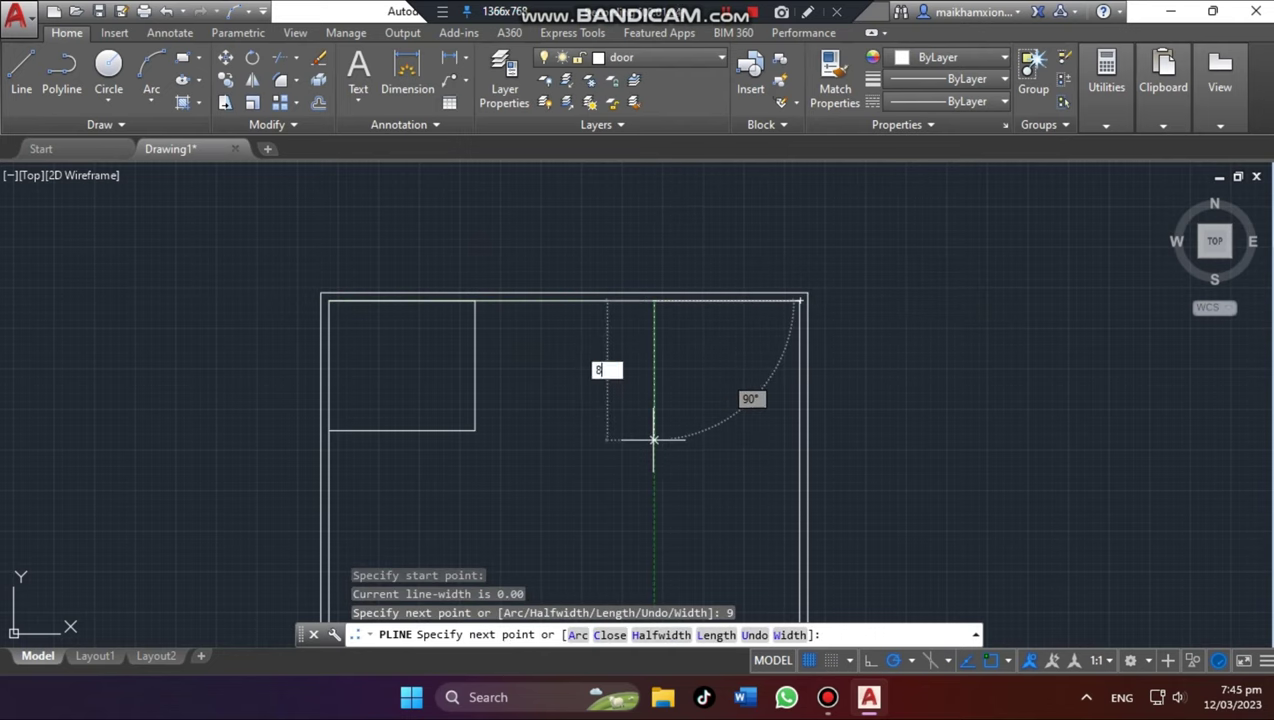
{"action": "key", "text": "Return"}
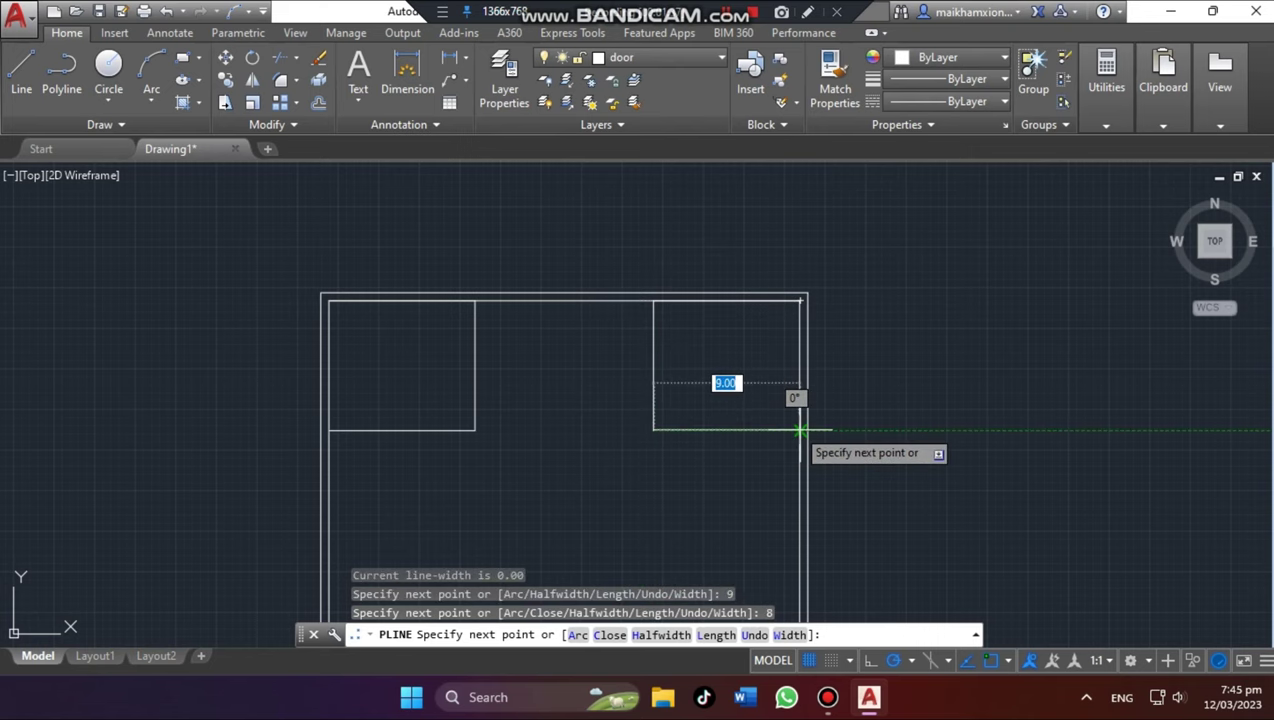
{"action": "type", "text": "9"}
{"action": "key", "text": "Return"}
{"action": "key", "text": "Return"}
{"action": "scroll", "coordinate": [750, 470], "scroll_direction": "down", "scroll_amount": 5}
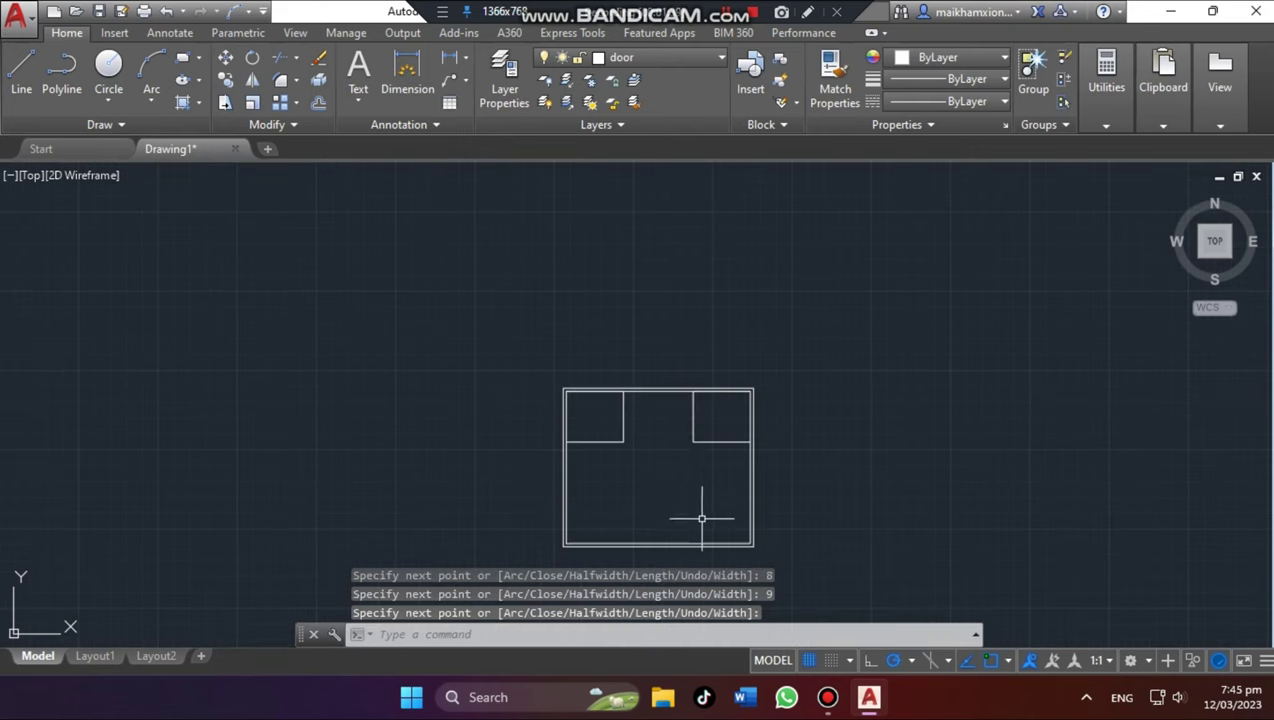
{"action": "scroll", "coordinate": [748, 530], "scroll_direction": "up", "scroll_amount": 2}
Draw a polyline room from the inner bottom-left corner: 7 up, 6 across, 7 down
{"action": "scroll", "coordinate": [748, 530], "scroll_direction": "up", "scroll_amount": 2}
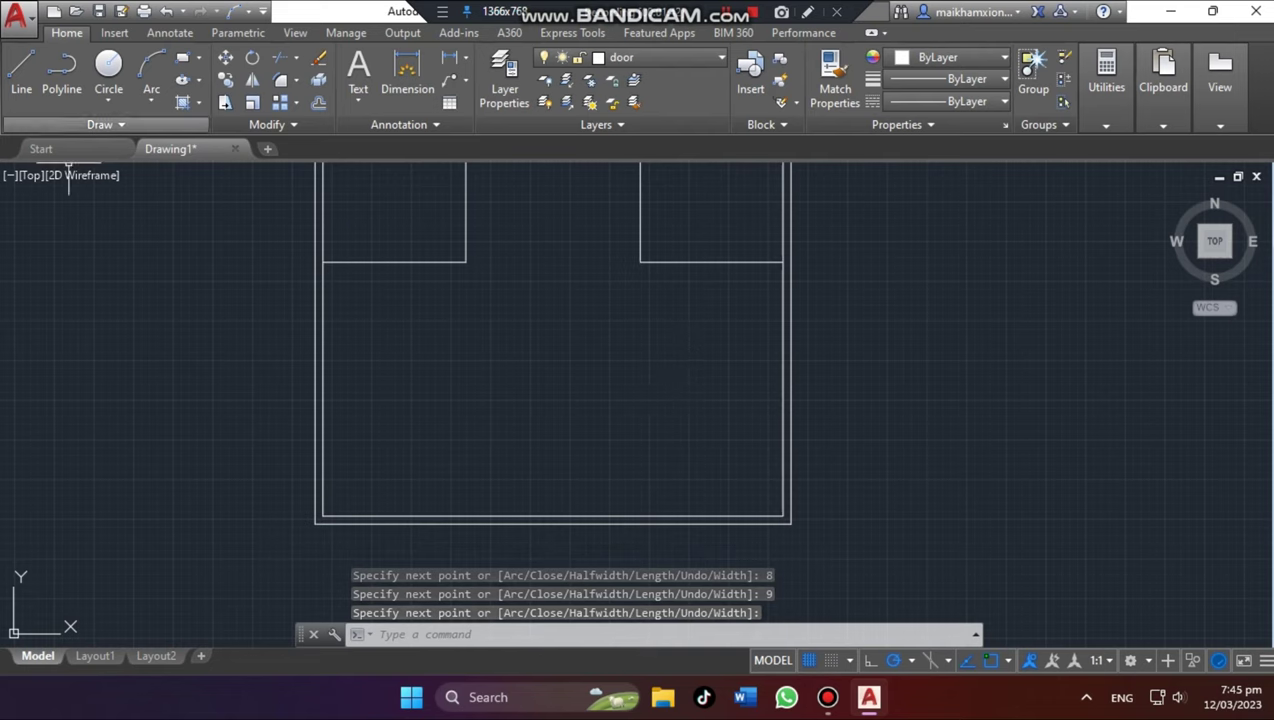
{"action": "type", "text": "pl"}
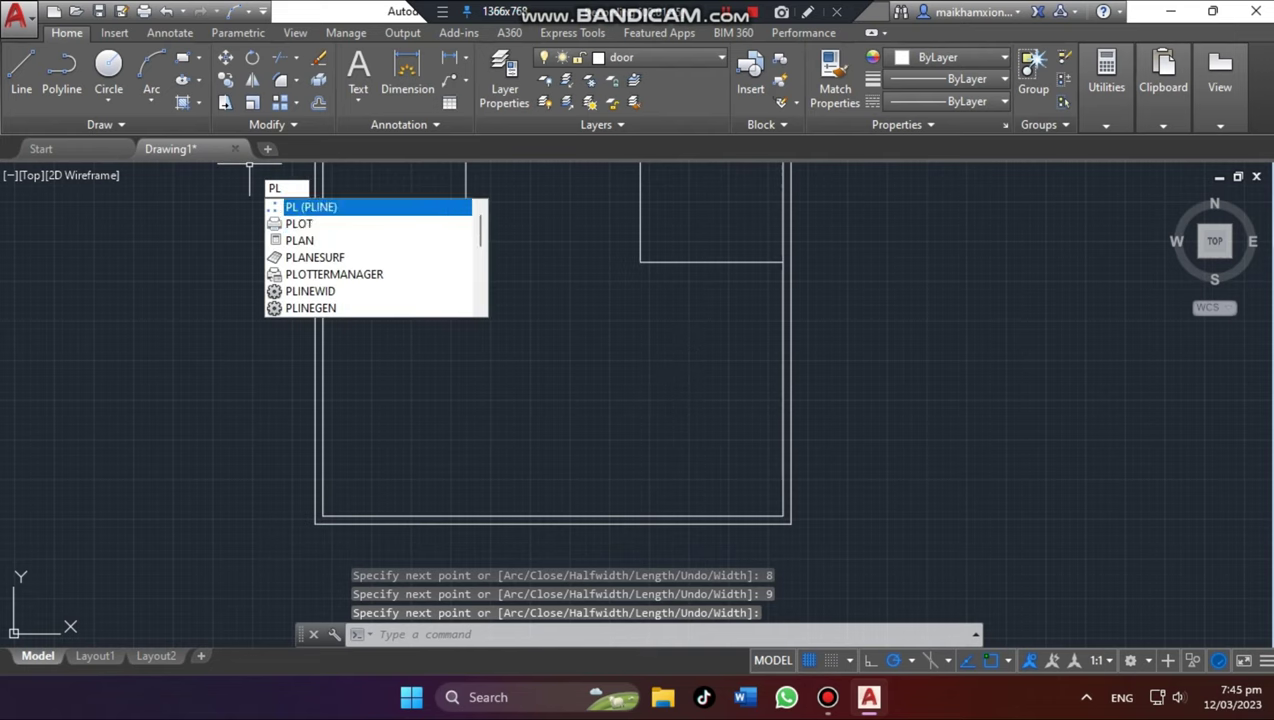
{"action": "key", "text": "Return"}
{"action": "left_click", "coordinate": [322, 516]}
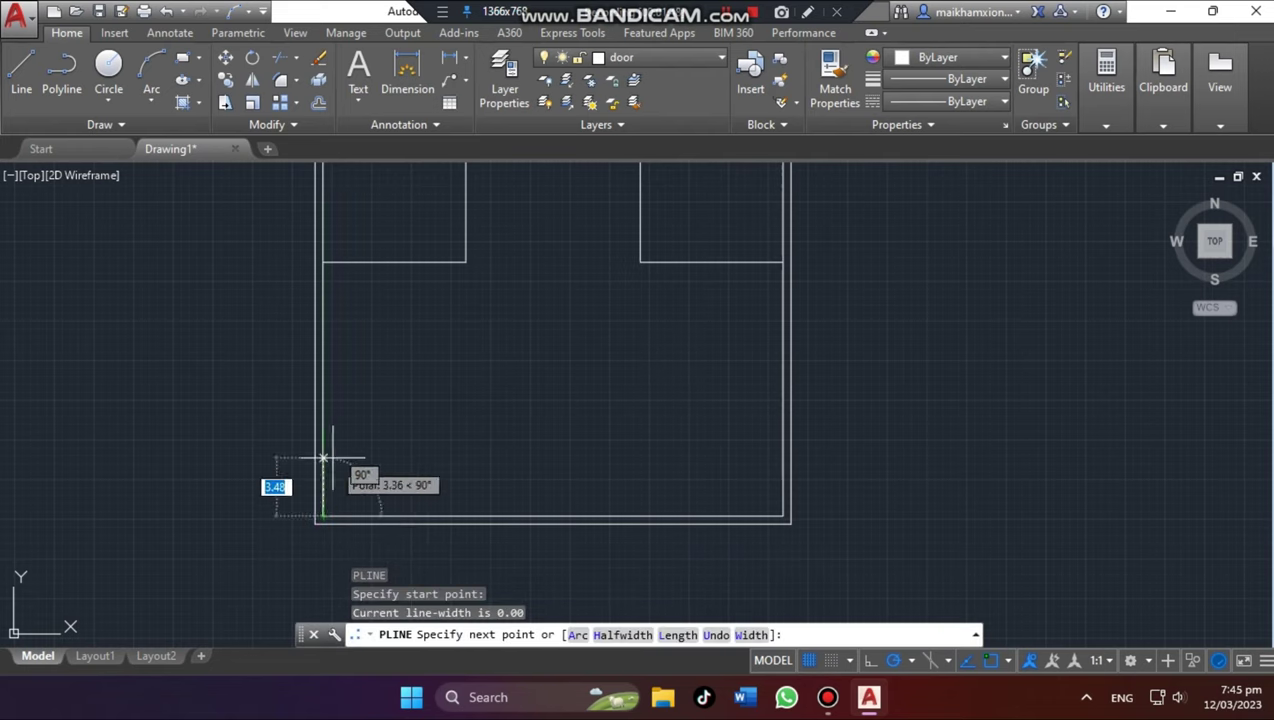
{"action": "type", "text": "7.90"}
{"action": "key", "text": "Return"}
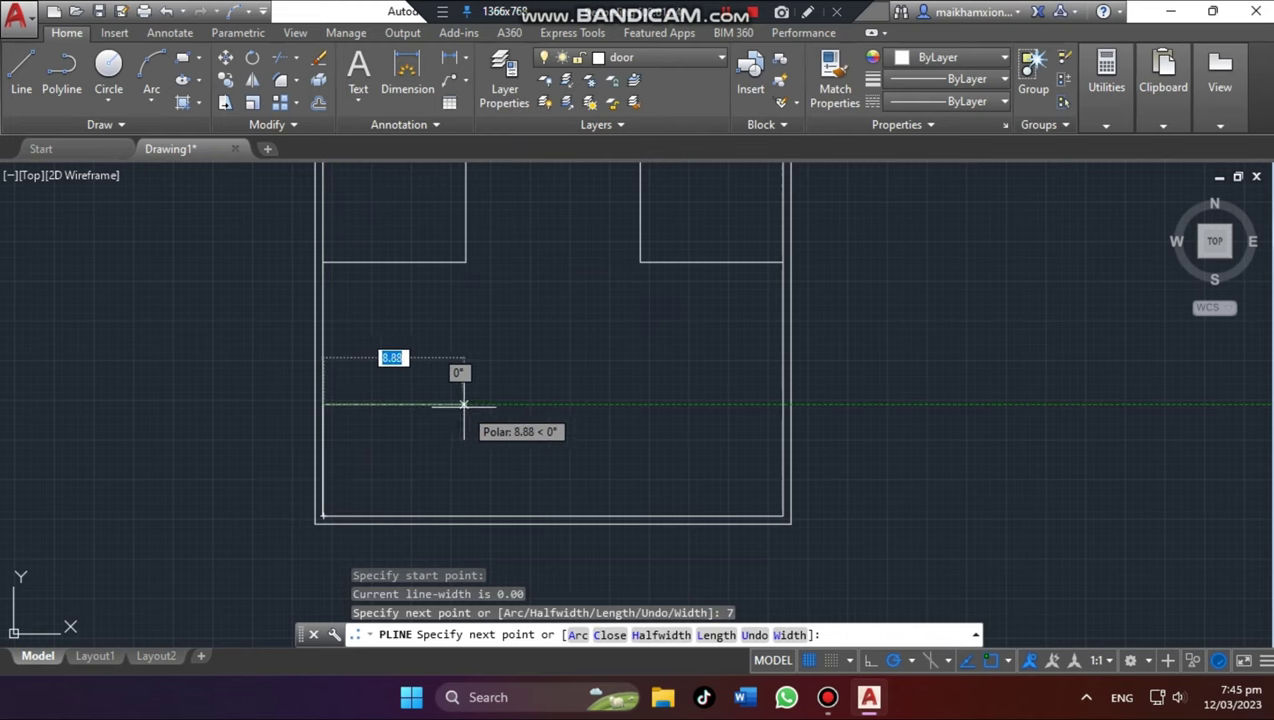
{"action": "key", "text": "Return"}
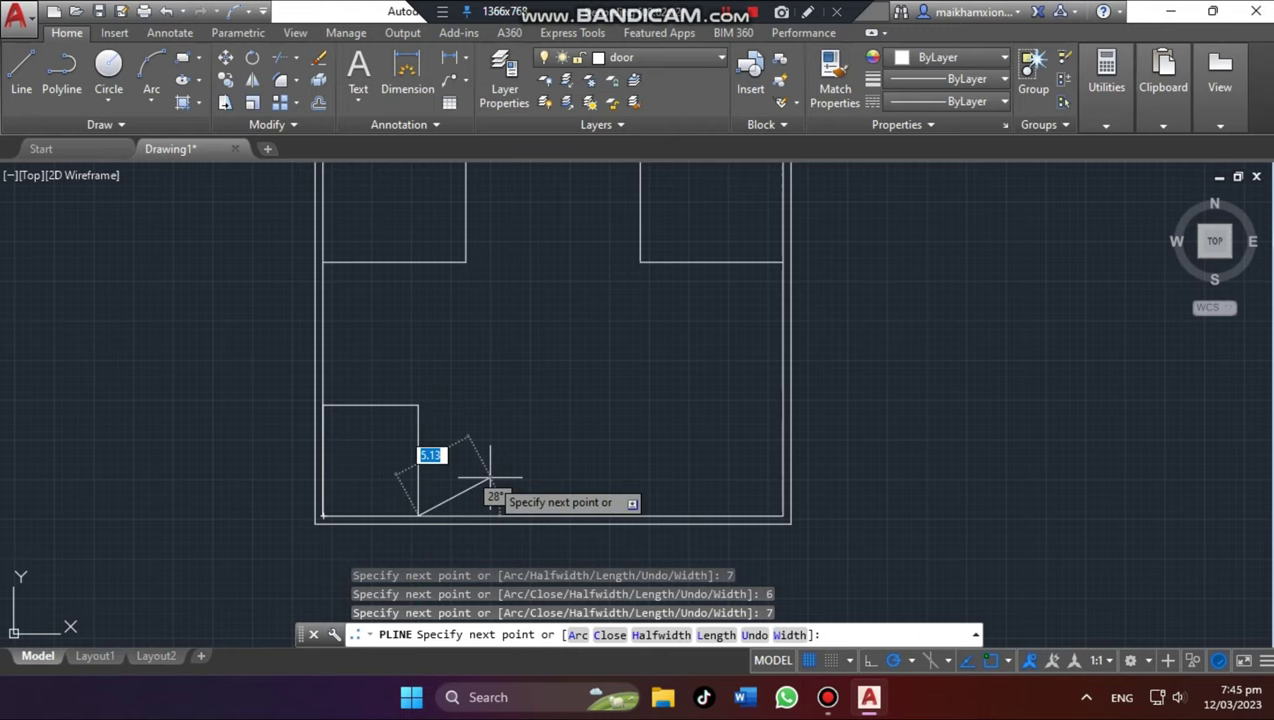
{"action": "key", "text": "Return"}
{"action": "key", "text": "Return"}
{"action": "scroll", "coordinate": [446, 394], "scroll_direction": "down", "scroll_amount": 2}
{"action": "scroll", "coordinate": [700, 360], "scroll_direction": "up", "scroll_amount": 2}
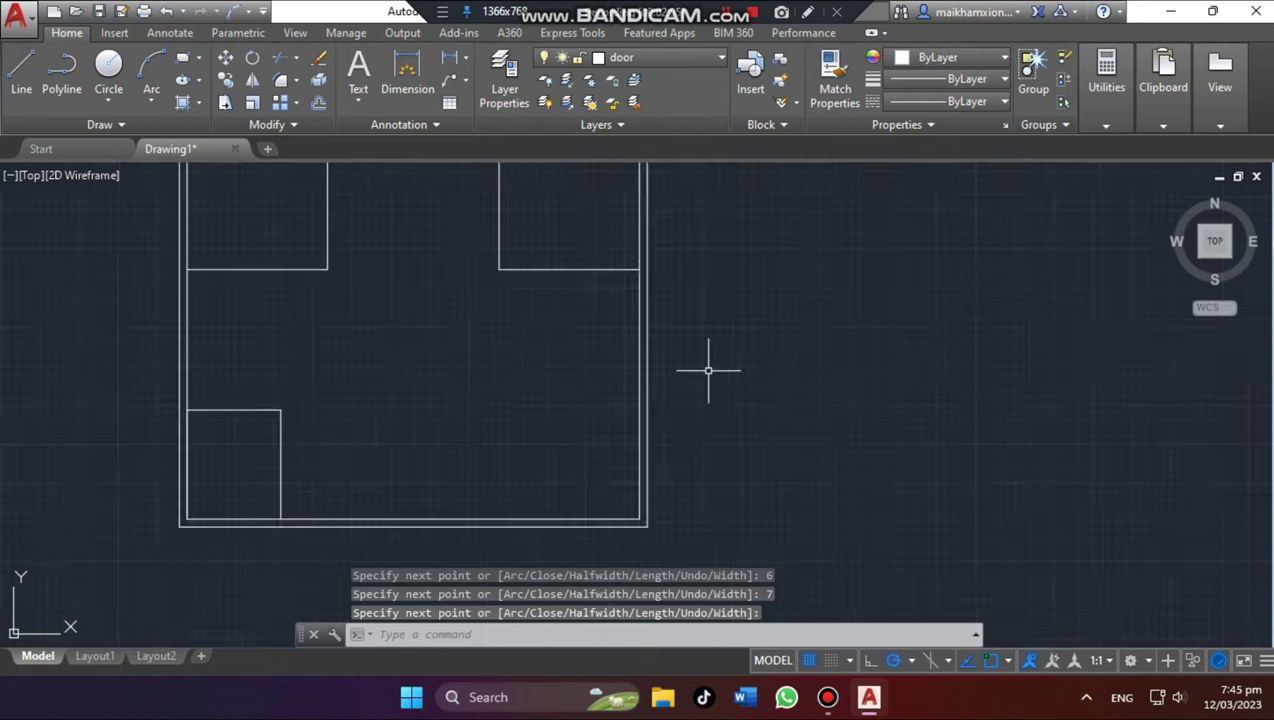
{"action": "scroll", "coordinate": [600, 355], "scroll_direction": "down", "scroll_amount": 2}
{"action": "type", "text": "o"}
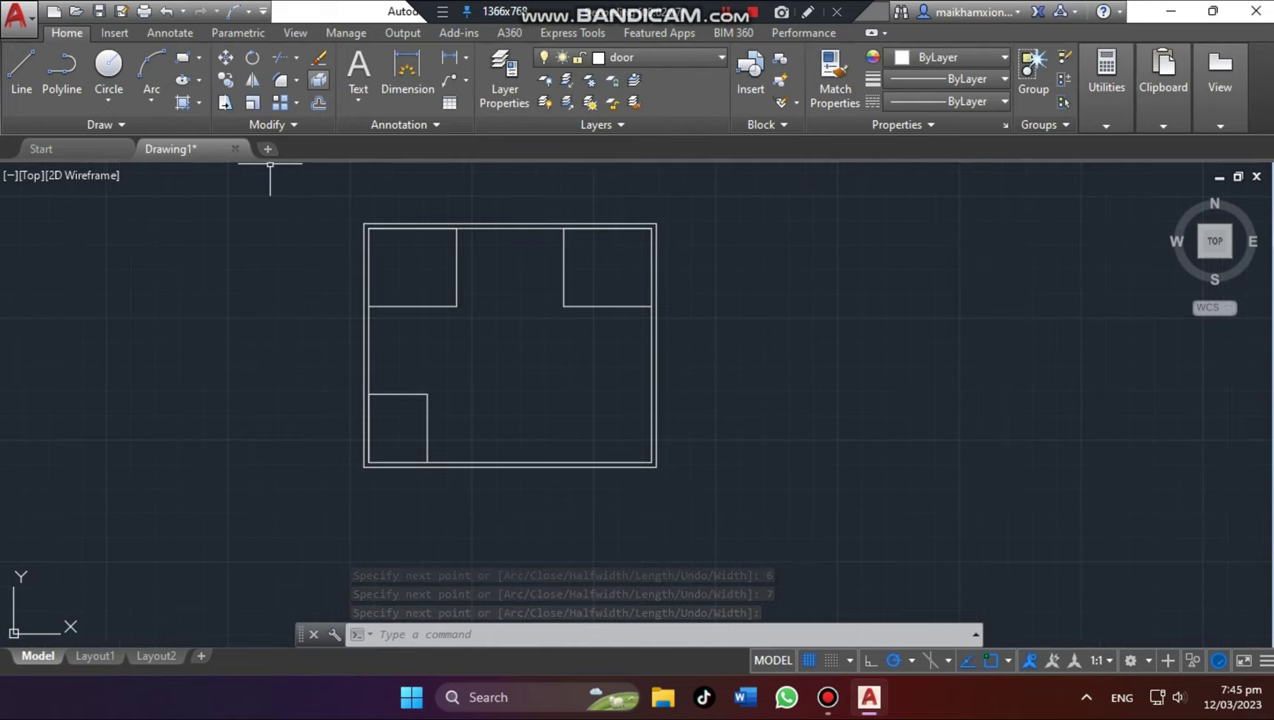
{"action": "key", "text": "Return"}
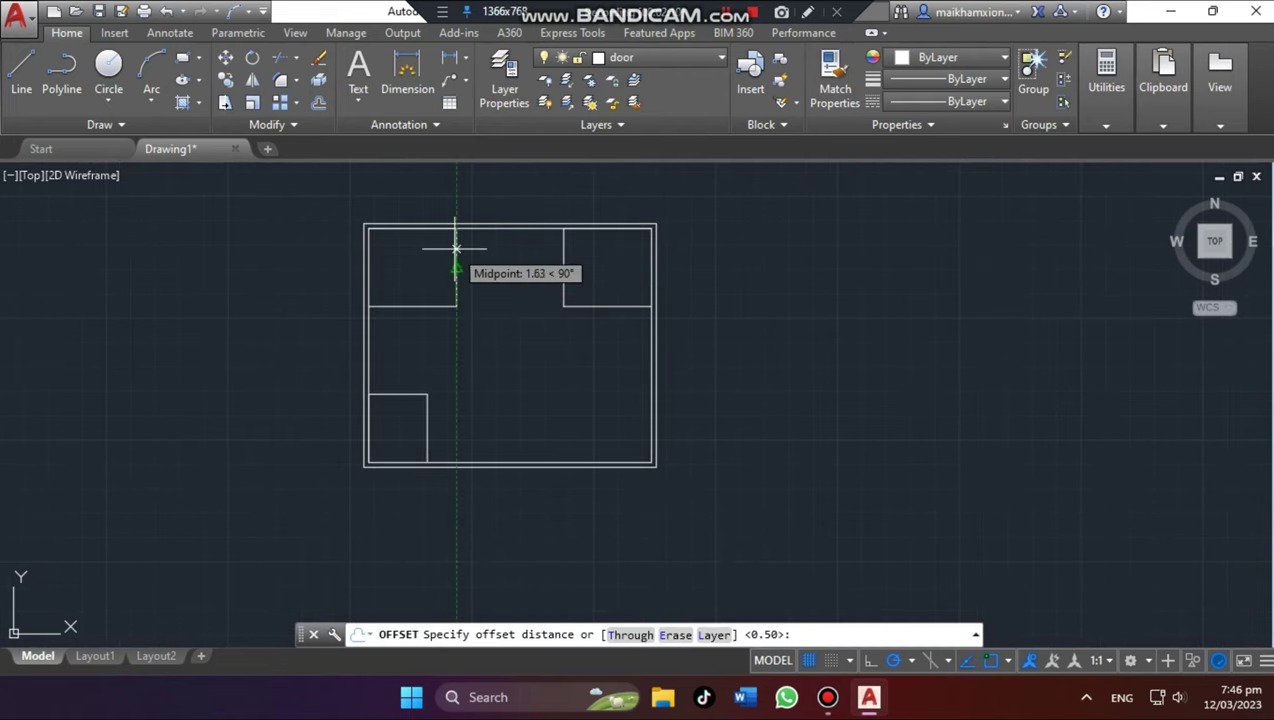
Offset the top-left, top-right and bottom-left room outlines by 0.50 into double walls
{"action": "key", "text": "Return"}
{"action": "left_click", "coordinate": [456, 266]}
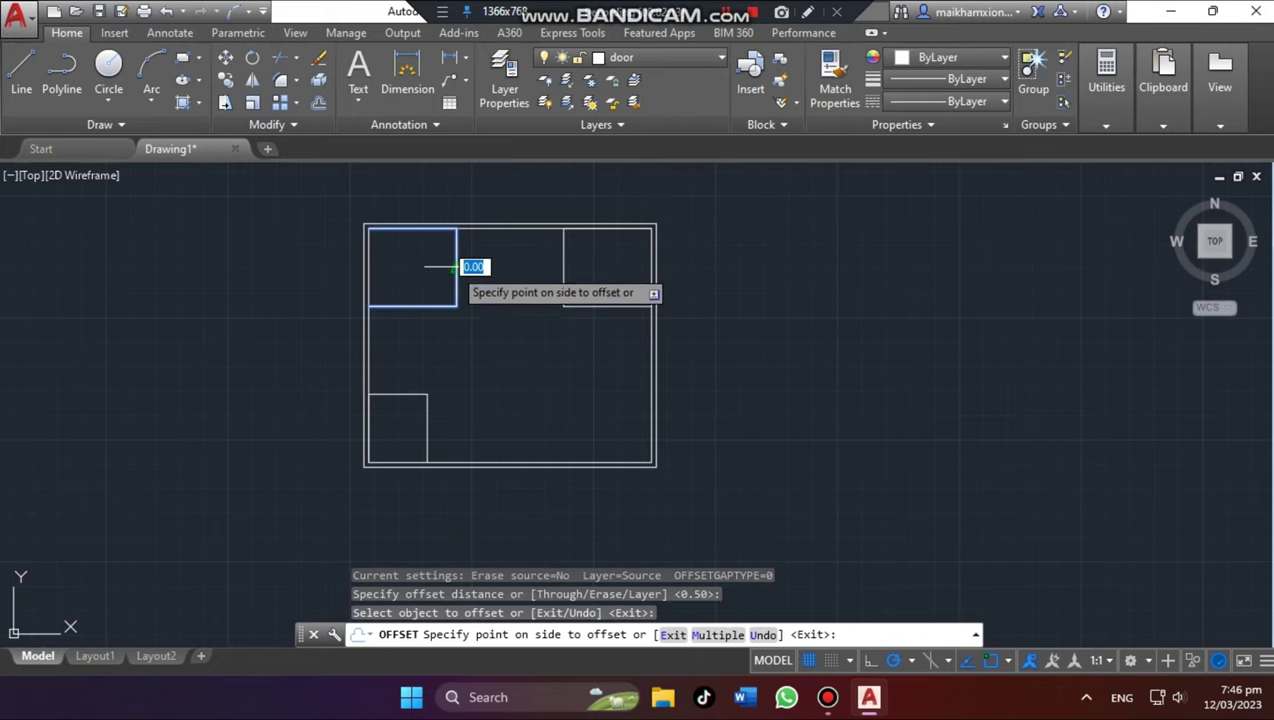
{"action": "left_click", "coordinate": [456, 266]}
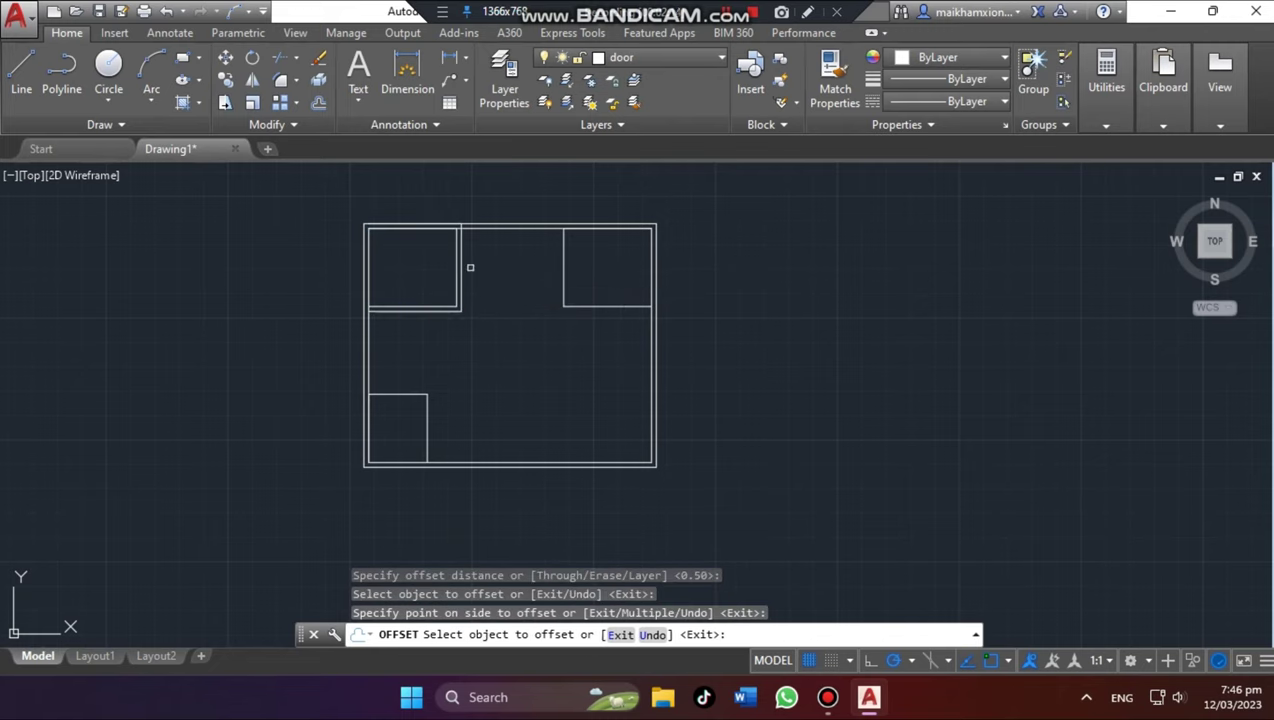
{"action": "left_click", "coordinate": [552, 288]}
{"action": "left_click", "coordinate": [427, 410]}
{"action": "left_click", "coordinate": [408, 374]}
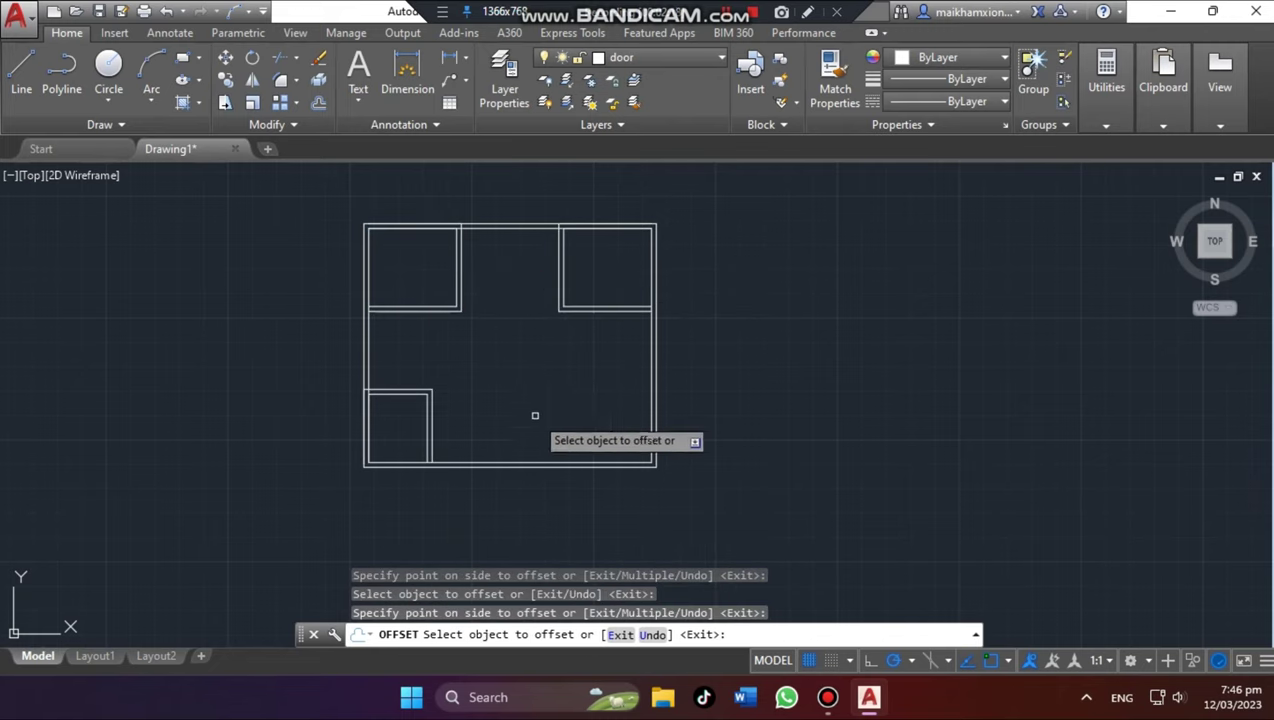
{"action": "middle_click_drag", "start_coordinate": [534, 415], "coordinate": [555, 405]}
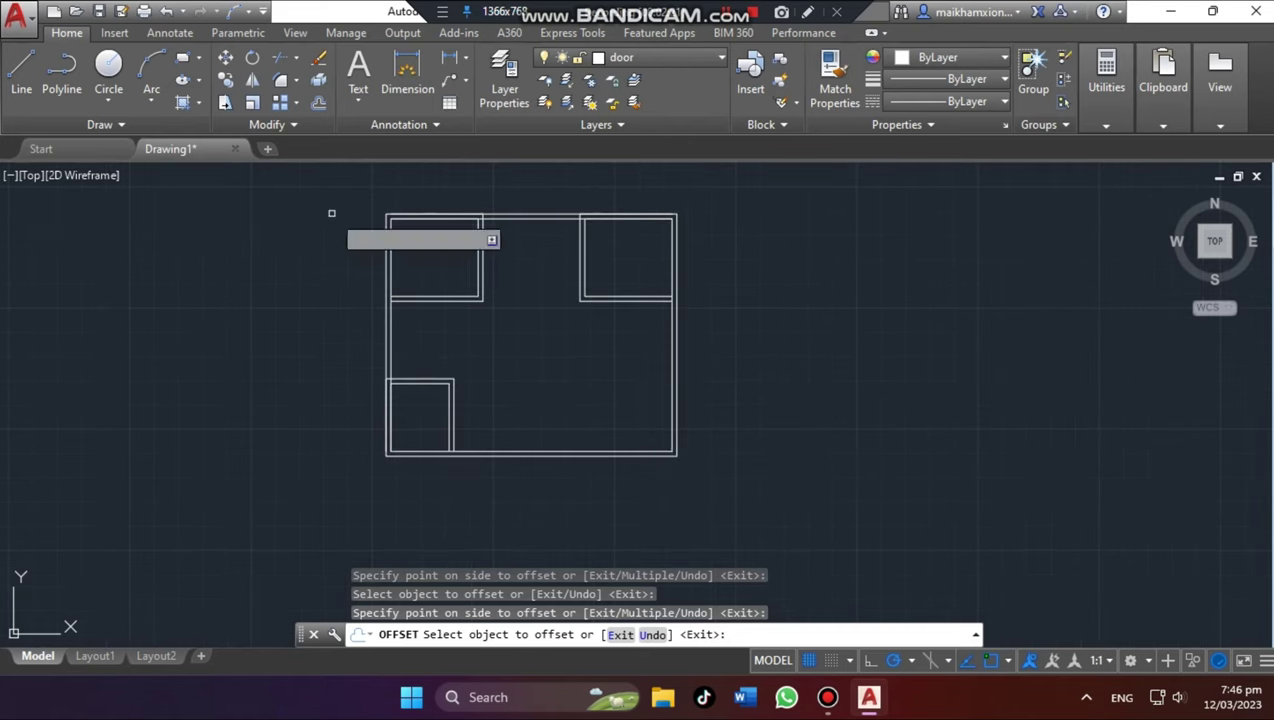
{"action": "left_click", "coordinate": [21, 70]}
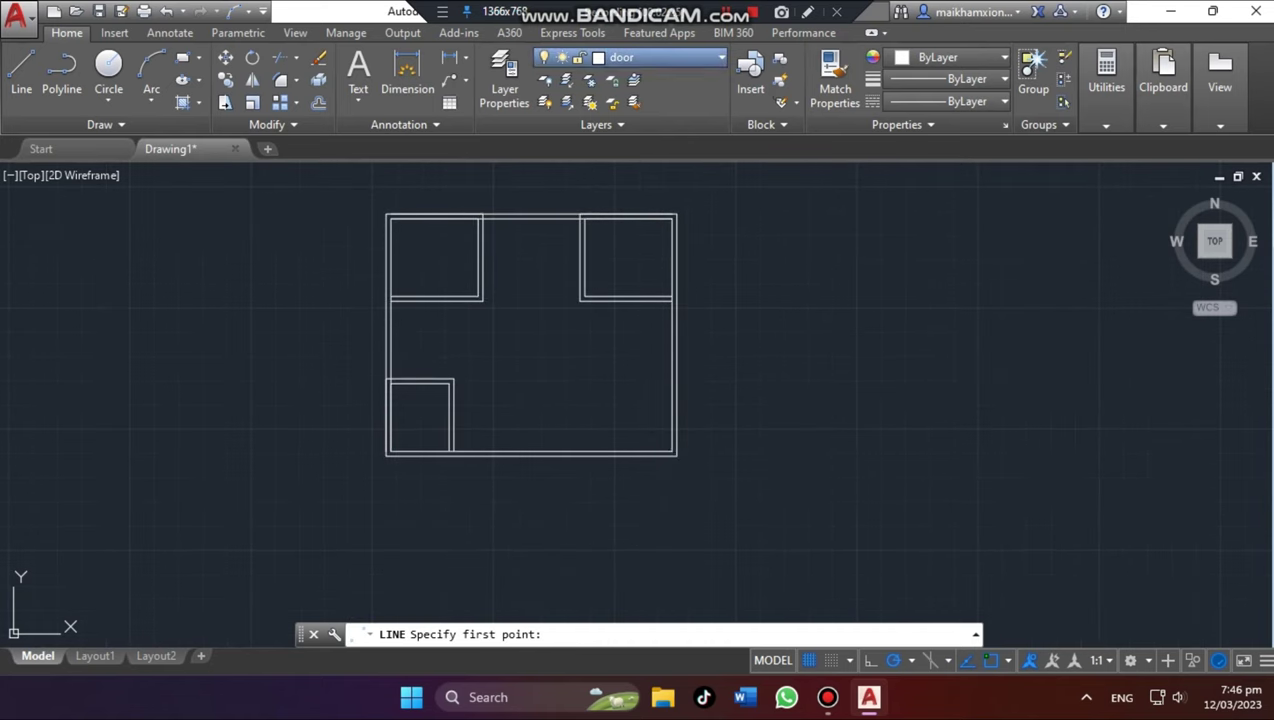
Make Wall the current layer and start a jamb line on the bottom outer wall
{"action": "left_click", "coordinate": [640, 57]}
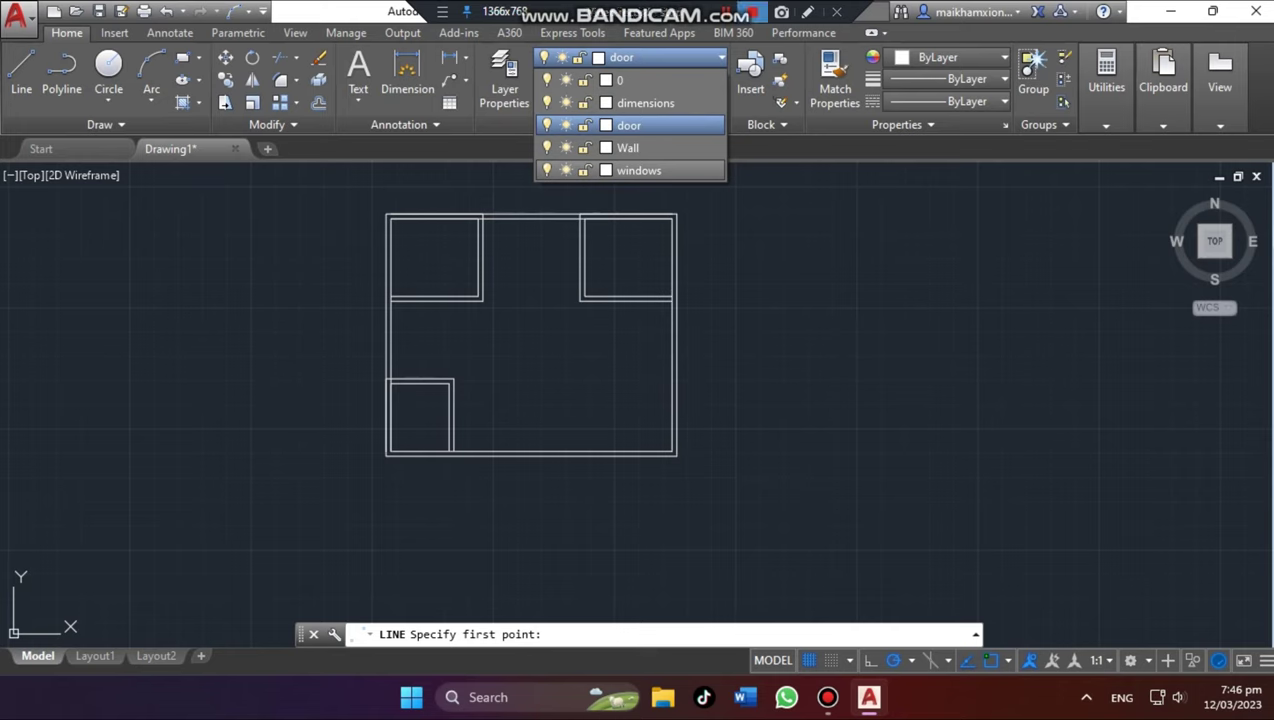
{"action": "left_click", "coordinate": [629, 125]}
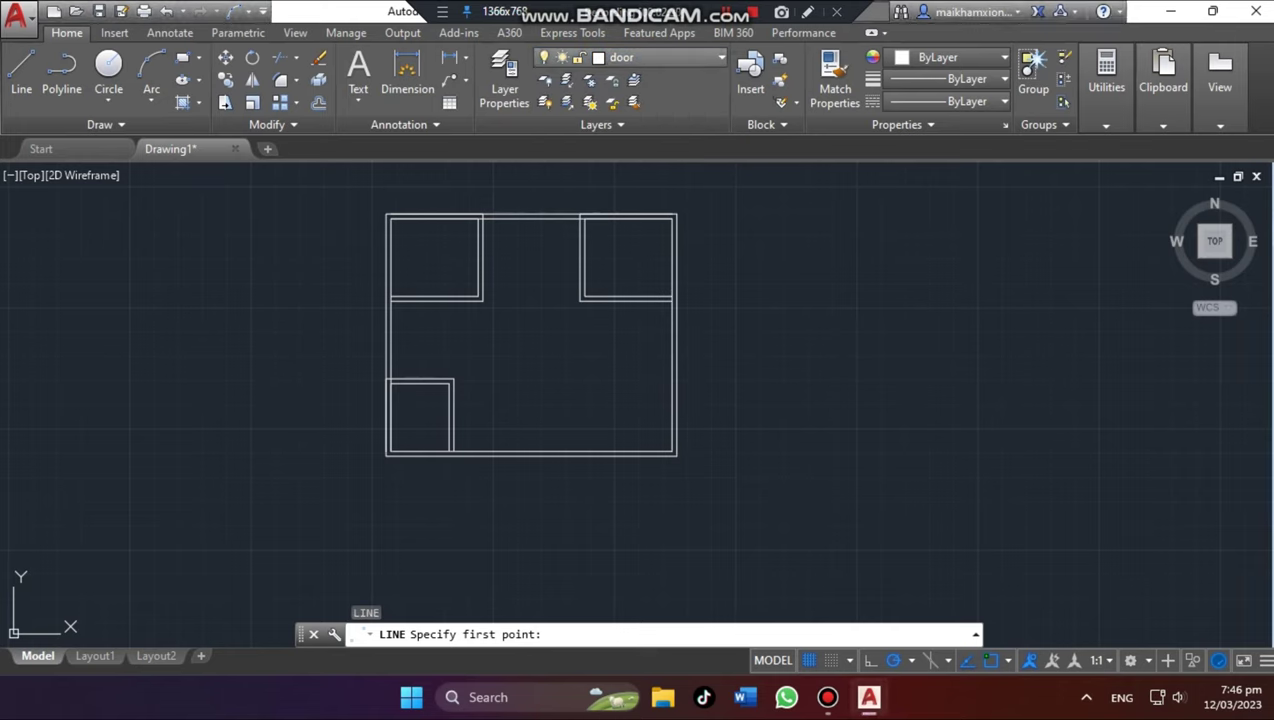
{"action": "left_click", "coordinate": [640, 57]}
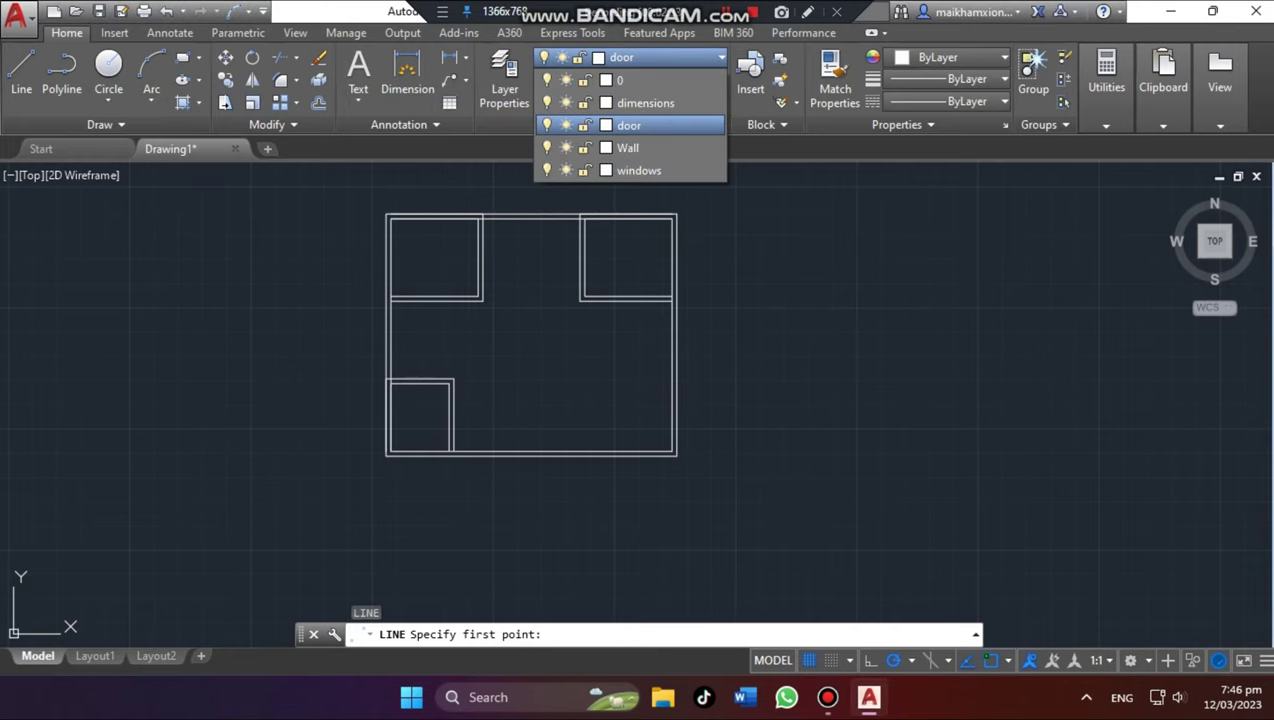
{"action": "left_click", "coordinate": [628, 147]}
{"action": "scroll", "coordinate": [679, 261], "scroll_direction": "up", "scroll_amount": 2}
{"action": "middle_click_drag", "start_coordinate": [654, 264], "coordinate": [666, 116]}
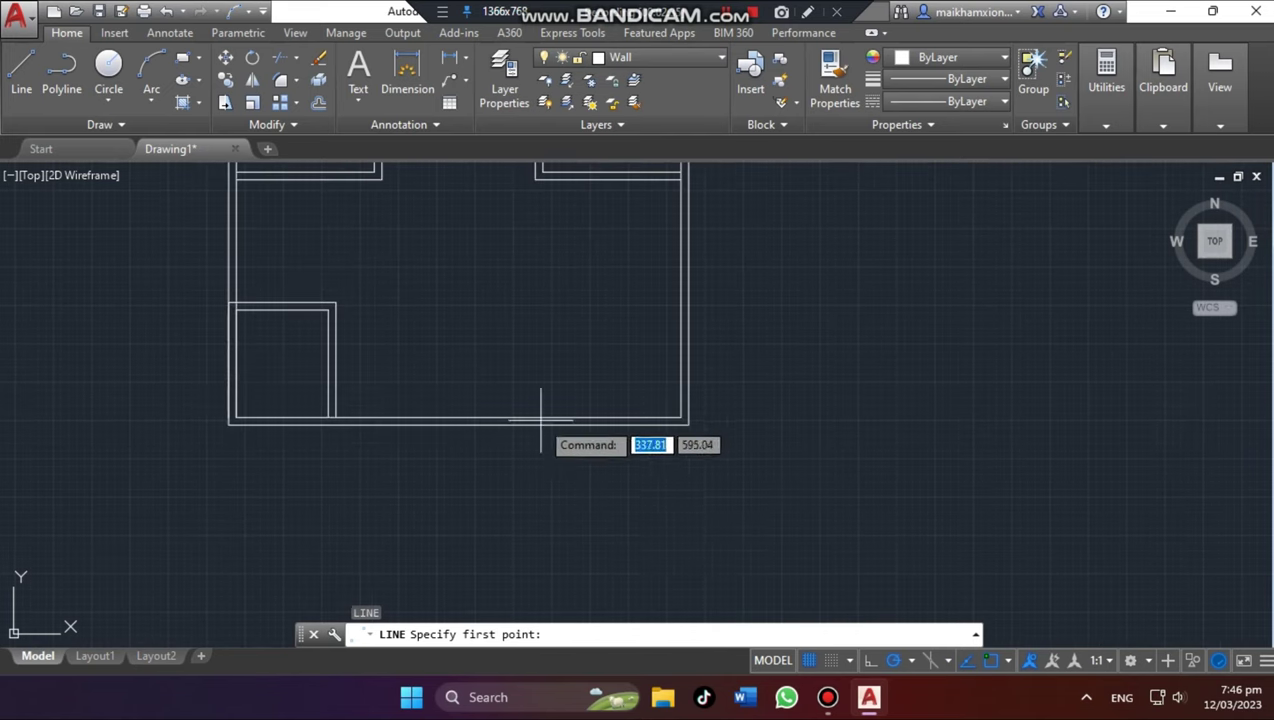
{"action": "left_click", "coordinate": [236, 417]}
Finish a short jamb line across the bottom outer wall
{"action": "left_click", "coordinate": [401, 417]}
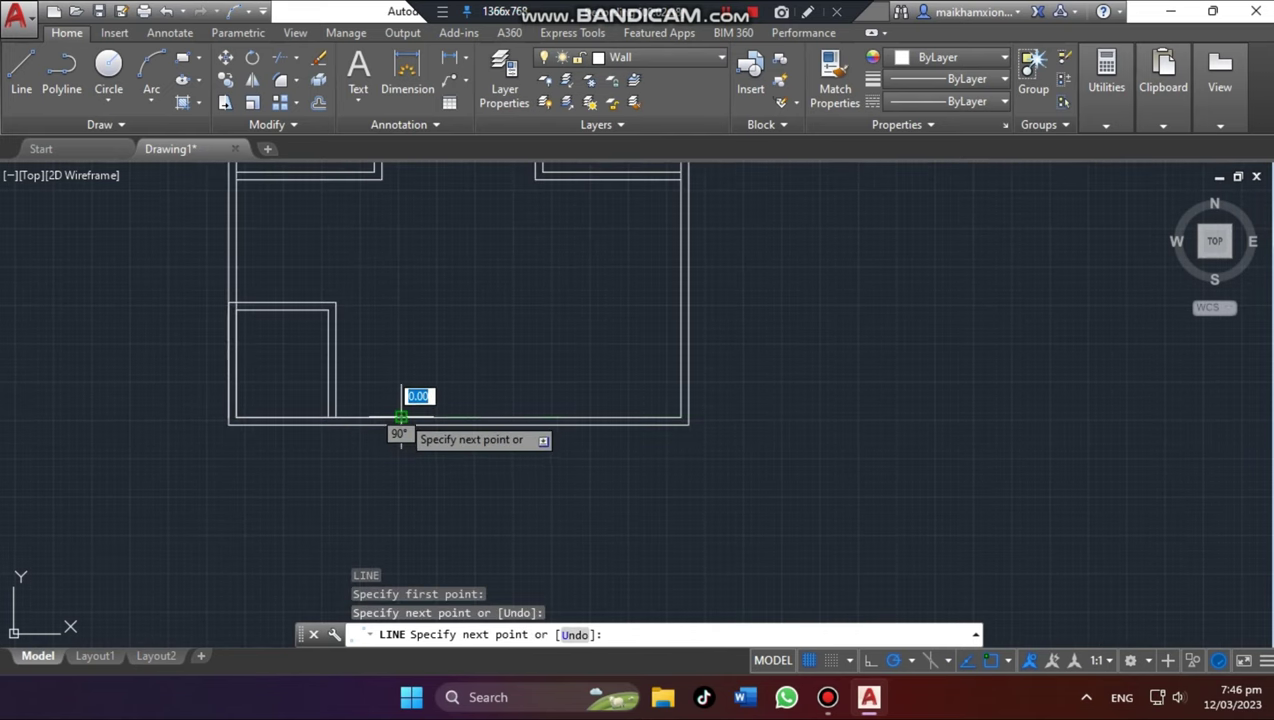
{"action": "scroll", "coordinate": [401, 417], "scroll_direction": "up", "scroll_amount": 3}
{"action": "left_click", "coordinate": [388, 406]}
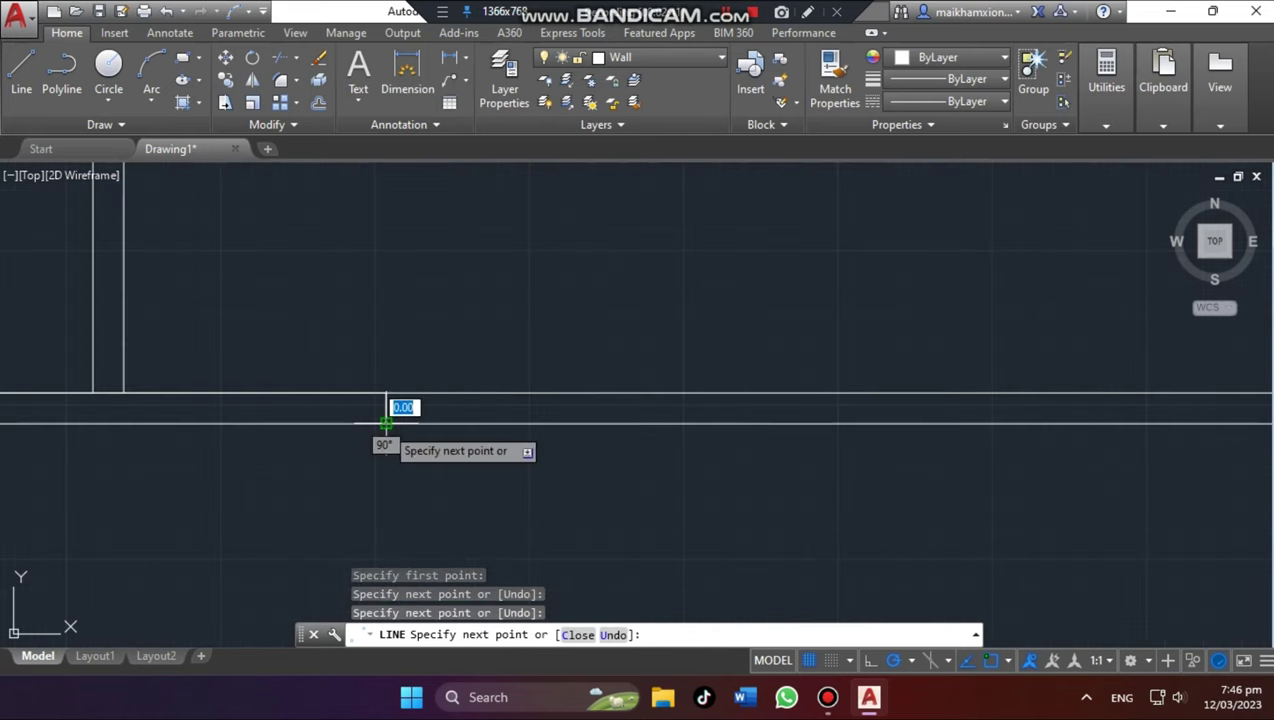
{"action": "key", "text": "Return"}
{"action": "scroll", "coordinate": [645, 392], "scroll_direction": "down", "scroll_amount": 2}
{"action": "scroll", "coordinate": [645, 392], "scroll_direction": "down", "scroll_amount": 2}
{"action": "middle_click_drag", "start_coordinate": [754, 378], "coordinate": [550, 462]}
{"action": "scroll", "coordinate": [550, 462], "scroll_direction": "up", "scroll_amount": 2}
Offset the bottom-wall jamb line by 8 to define the opening width
{"action": "type", "text": "o"}
{"action": "key", "text": "Return"}
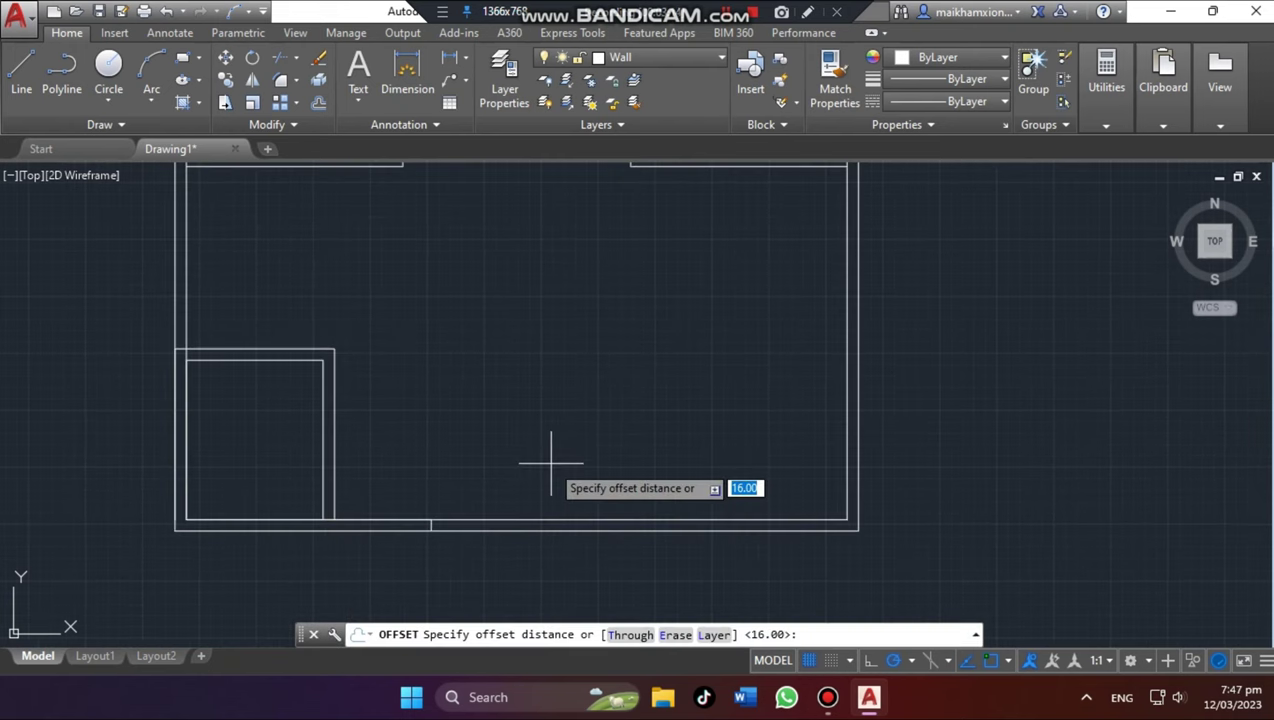
{"action": "key", "text": "Return"}
{"action": "scroll", "coordinate": [550, 462], "scroll_direction": "up", "scroll_amount": 2}
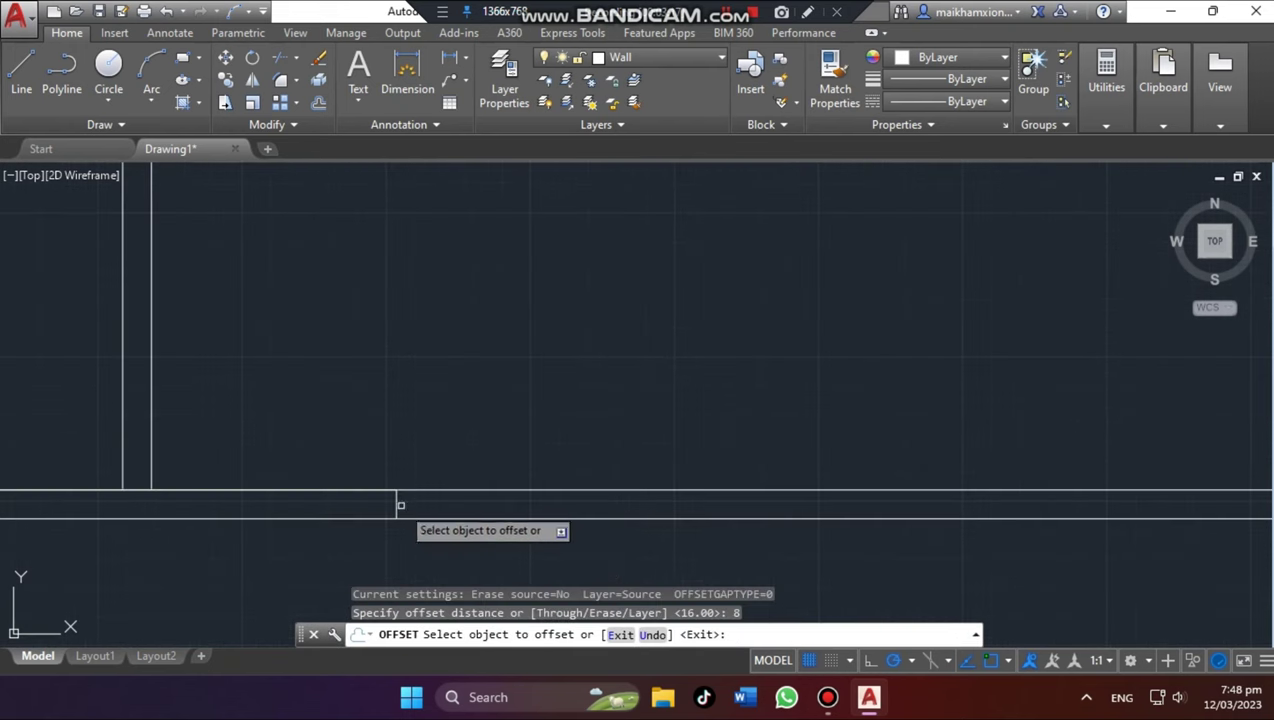
{"action": "left_click", "coordinate": [397, 505]}
{"action": "left_click", "coordinate": [858, 452]}
{"action": "scroll", "coordinate": [858, 452], "scroll_direction": "down", "scroll_amount": 4}
{"action": "scroll", "coordinate": [964, 276], "scroll_direction": "up", "scroll_amount": 2}
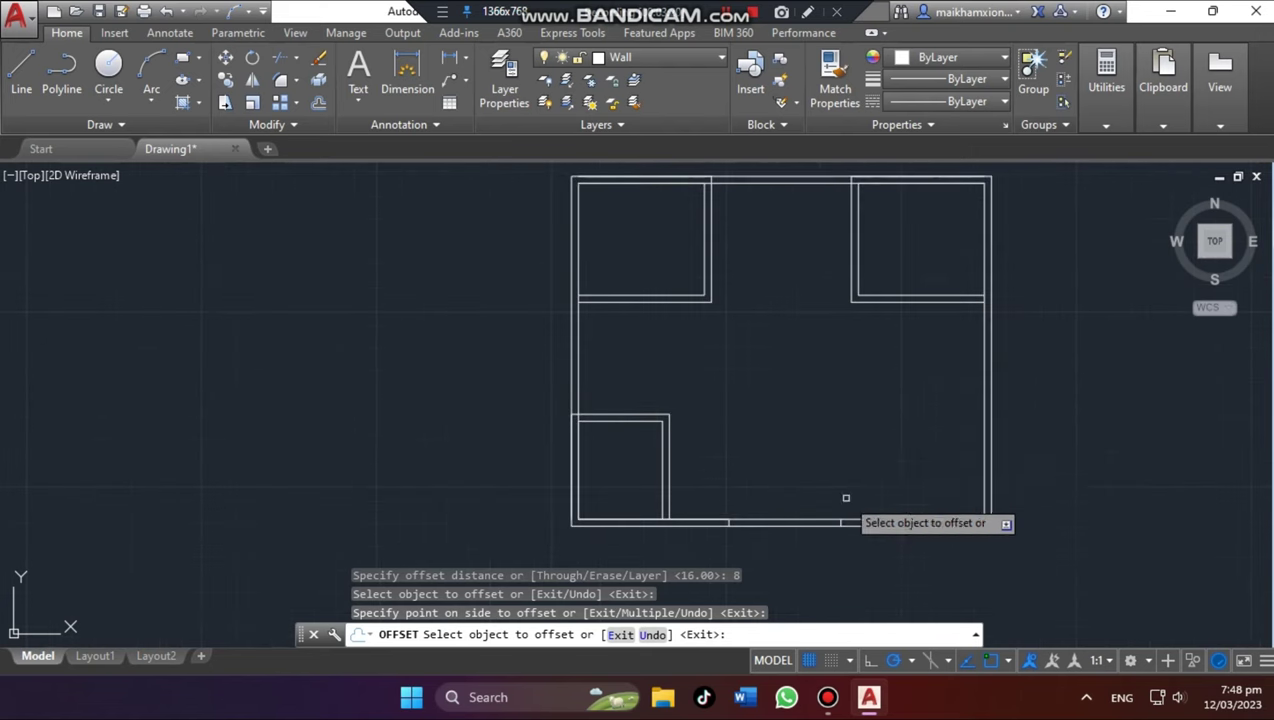
{"action": "middle_click_drag", "start_coordinate": [744, 316], "coordinate": [695, 290]}
{"action": "scroll", "coordinate": [660, 245], "scroll_direction": "up", "scroll_amount": 2}
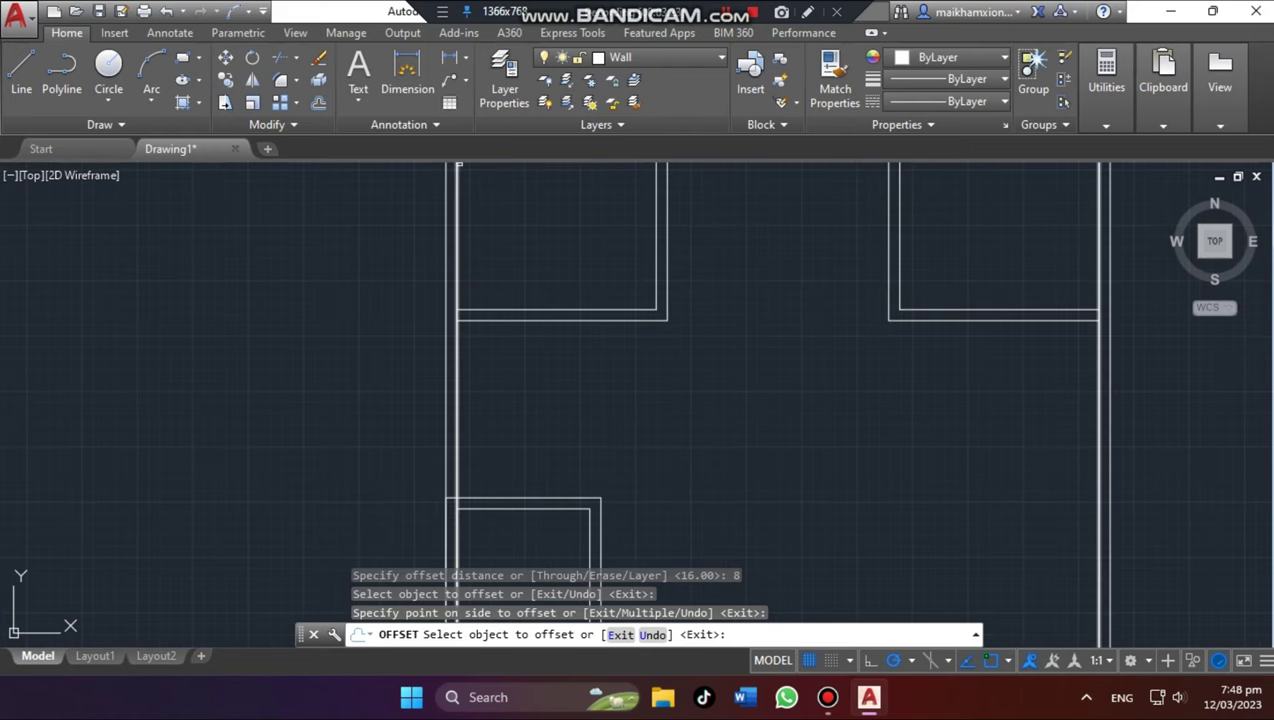
Draw a jamb line across the top-left room's lower wall
{"action": "left_click", "coordinate": [21, 70]}
{"action": "left_click", "coordinate": [457, 309]}
{"action": "left_click", "coordinate": [464, 305]}
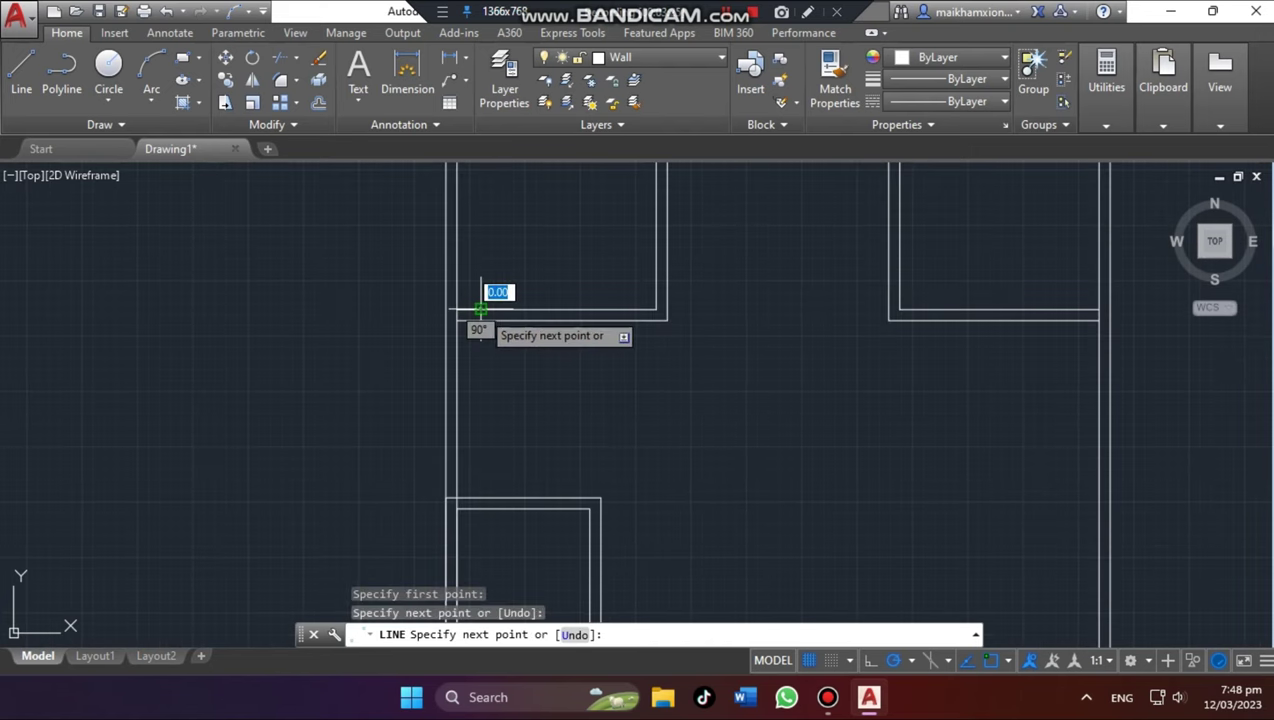
{"action": "left_click", "coordinate": [481, 320]}
{"action": "key", "text": "Return"}
{"action": "scroll", "coordinate": [503, 284], "scroll_direction": "up", "scroll_amount": 2}
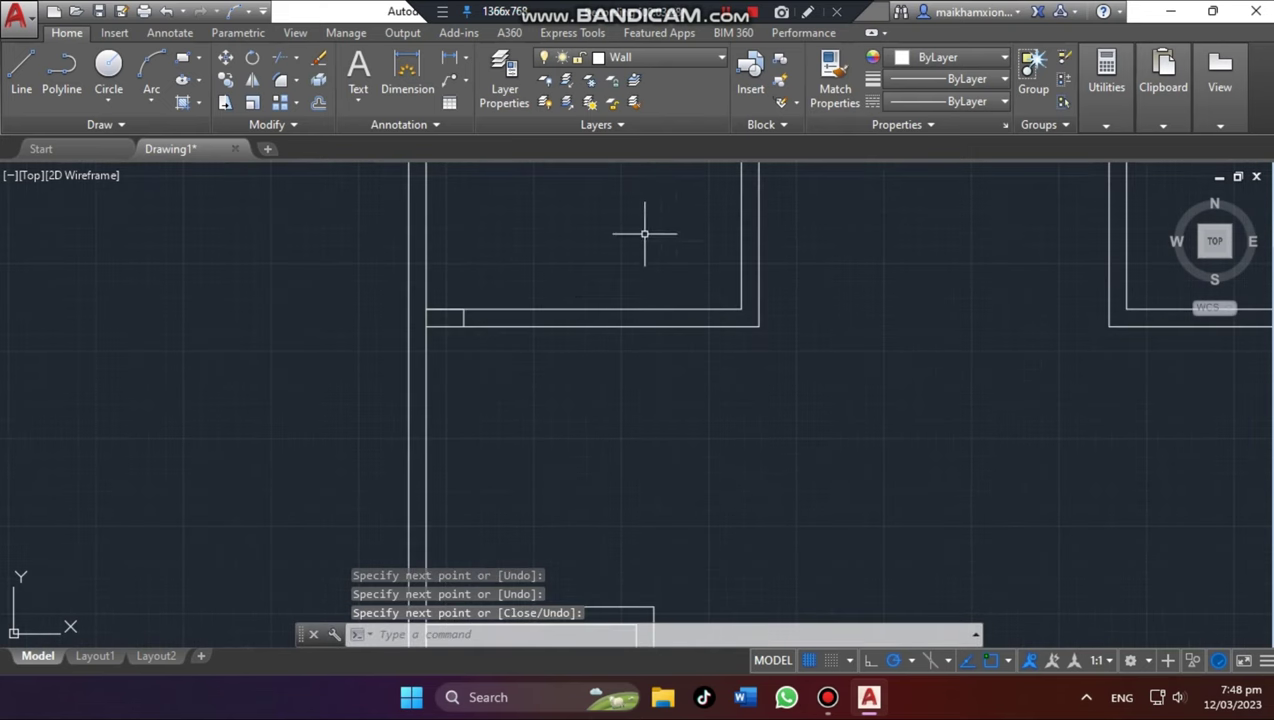
Offset the top-left room's jamb line by 4 to form its opening
{"action": "type", "text": "o"}
{"action": "key", "text": "Return"}
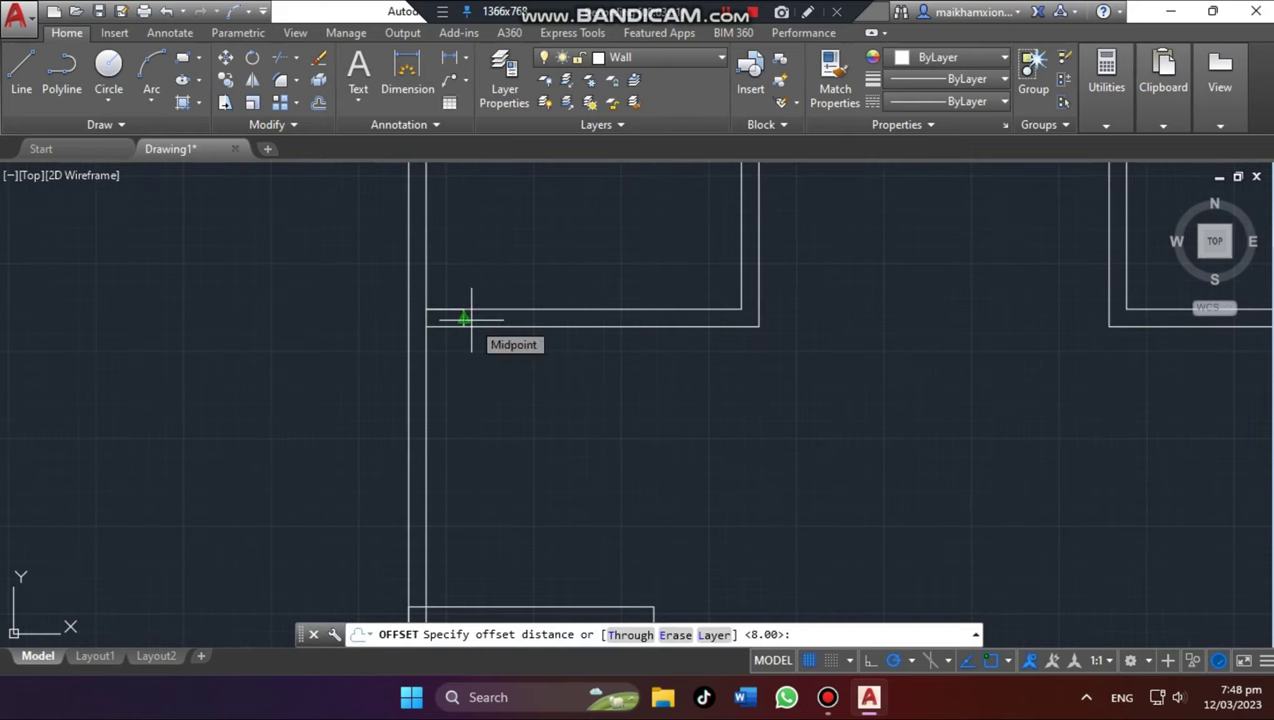
{"action": "type", "text": "4"}
{"action": "key", "text": "Return"}
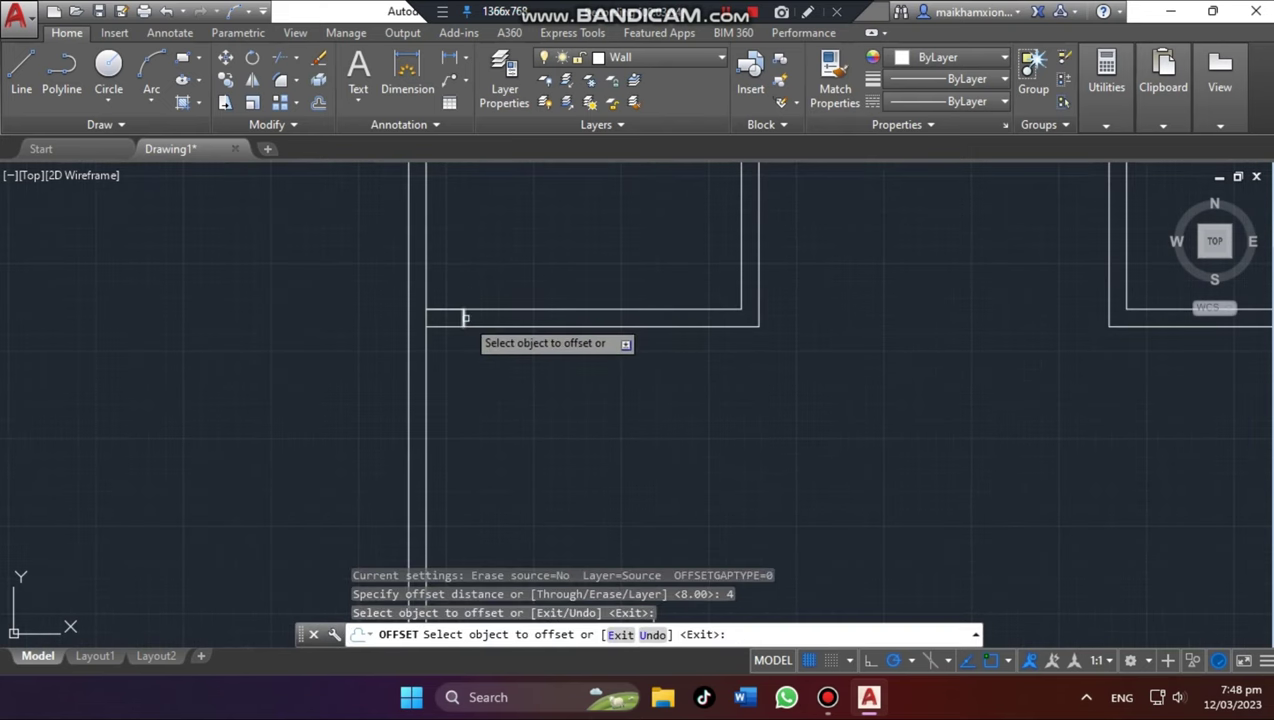
{"action": "left_click", "coordinate": [464, 318]}
{"action": "left_click", "coordinate": [660, 335]}
{"action": "scroll", "coordinate": [840, 340], "scroll_direction": "down", "scroll_amount": 3}
{"action": "scroll", "coordinate": [869, 290], "scroll_direction": "down", "scroll_amount": 2}
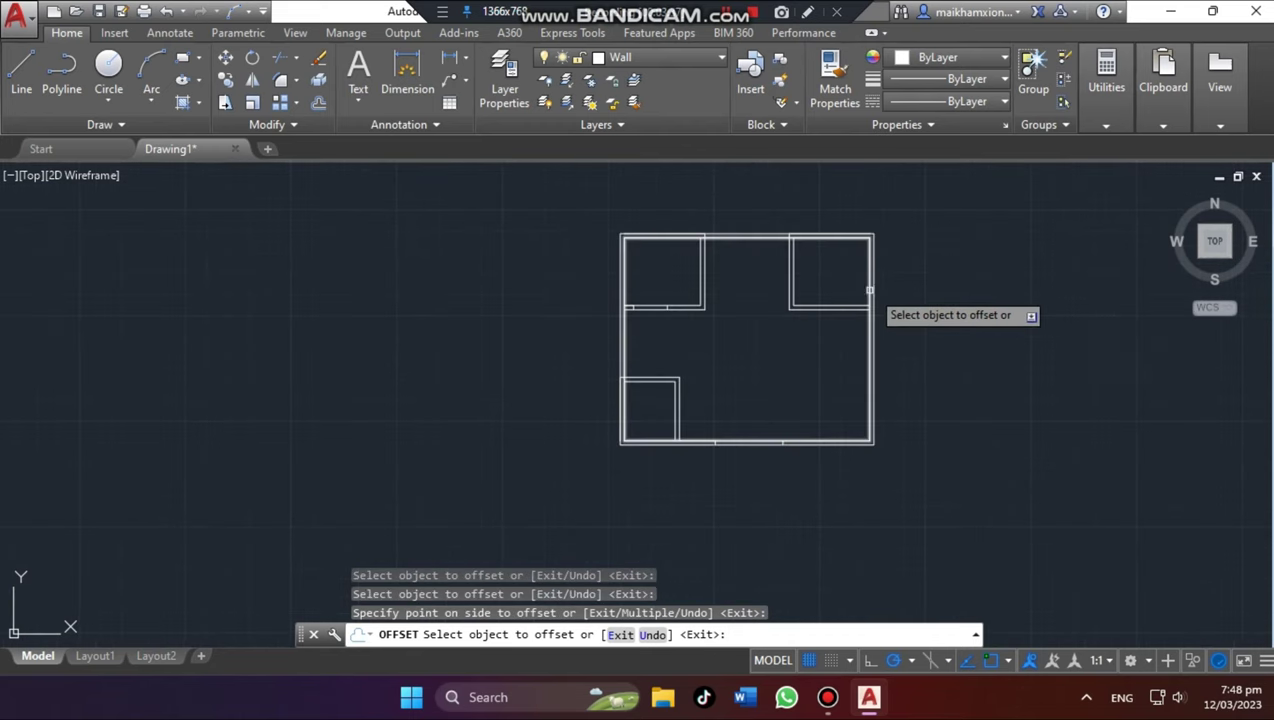
{"action": "scroll", "coordinate": [869, 290], "scroll_direction": "up", "scroll_amount": 2}
{"action": "left_click", "coordinate": [21, 72]}
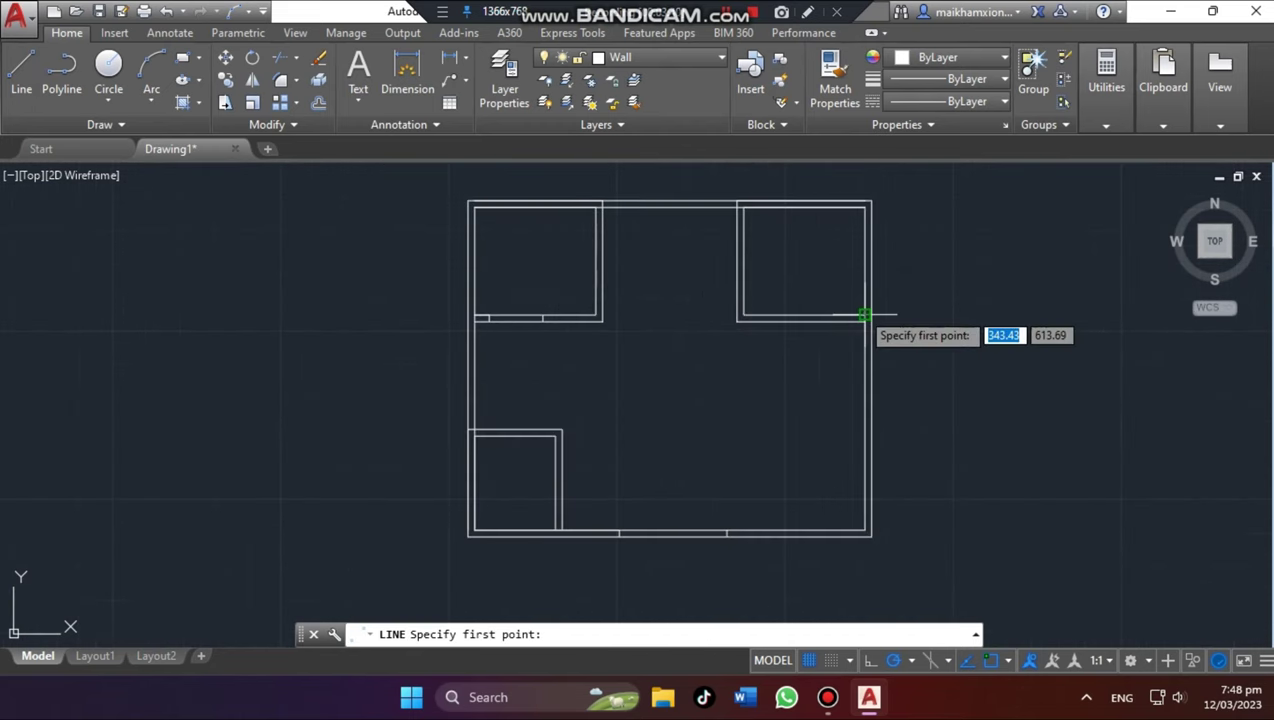
Draw a jamb line across the top-right room's lower wall
{"action": "left_click", "coordinate": [853, 316]}
{"action": "scroll", "coordinate": [852, 318], "scroll_direction": "up", "scroll_amount": 3}
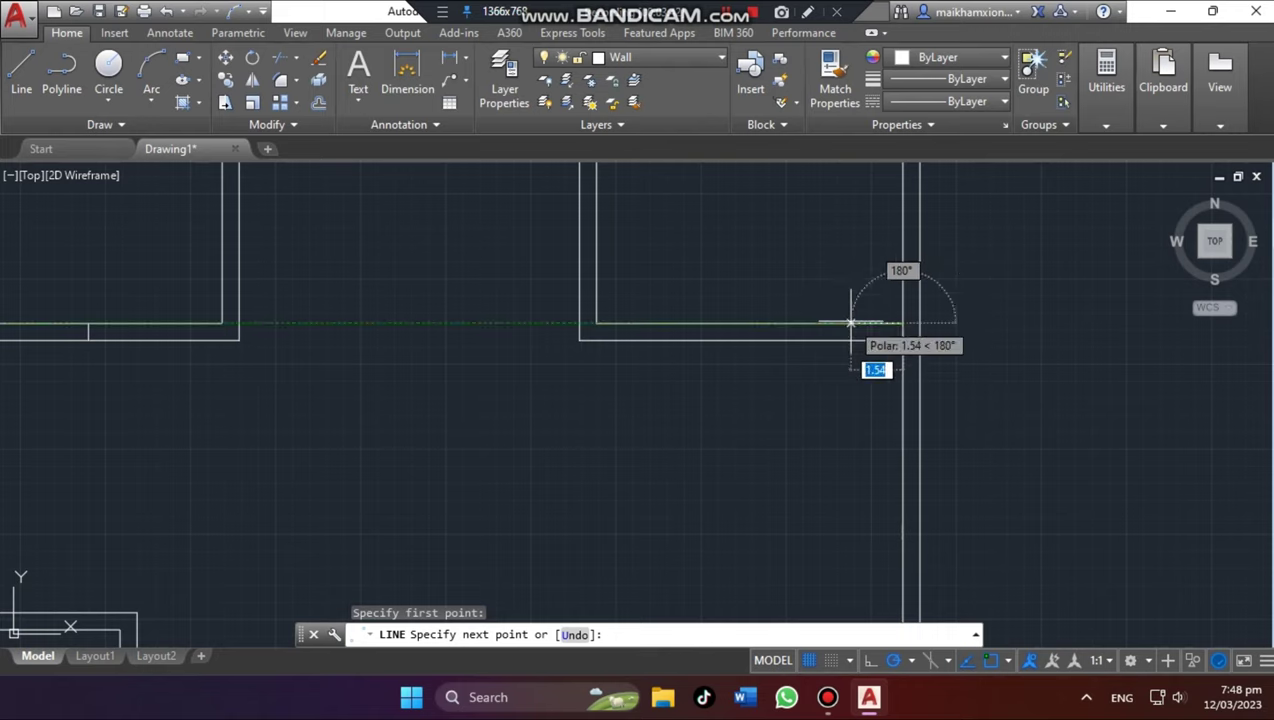
{"action": "left_click", "coordinate": [850, 340]}
{"action": "left_click", "coordinate": [849, 352]}
{"action": "key", "text": "Return"}
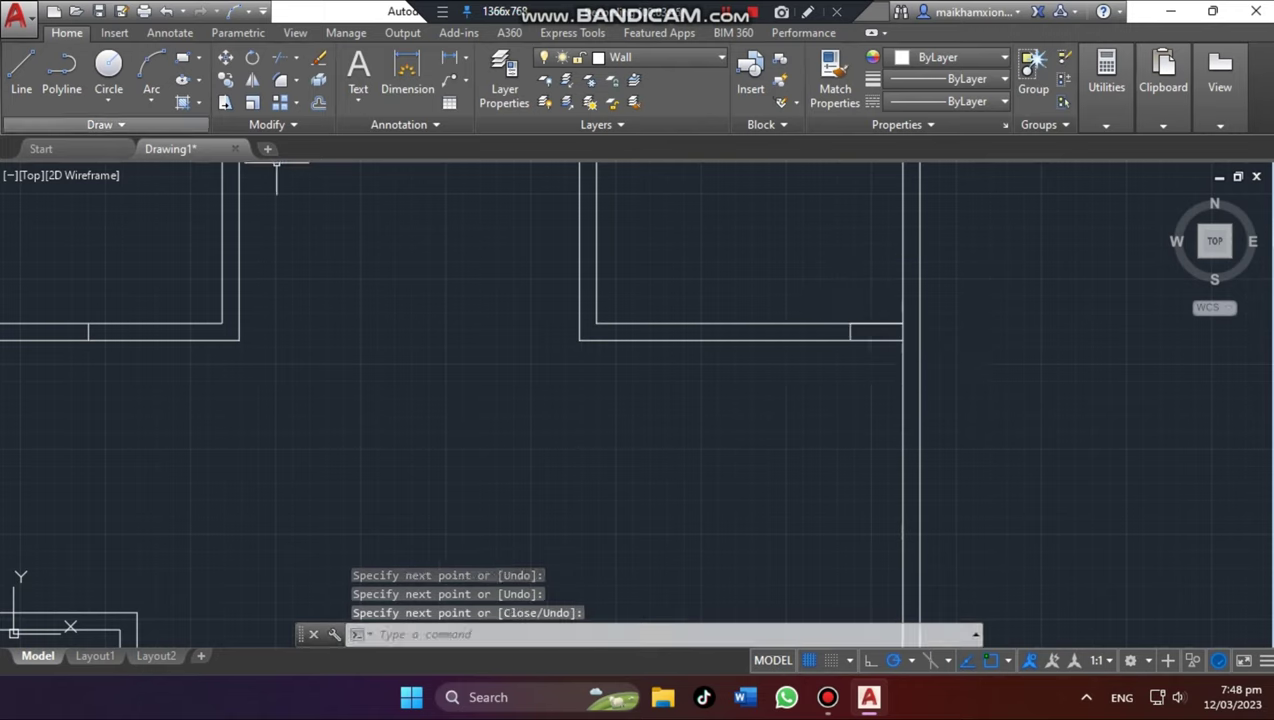
Offset the top-right room's jamb line by 4 to form its opening
{"action": "left_click", "coordinate": [319, 102]}
{"action": "key", "text": "Return"}
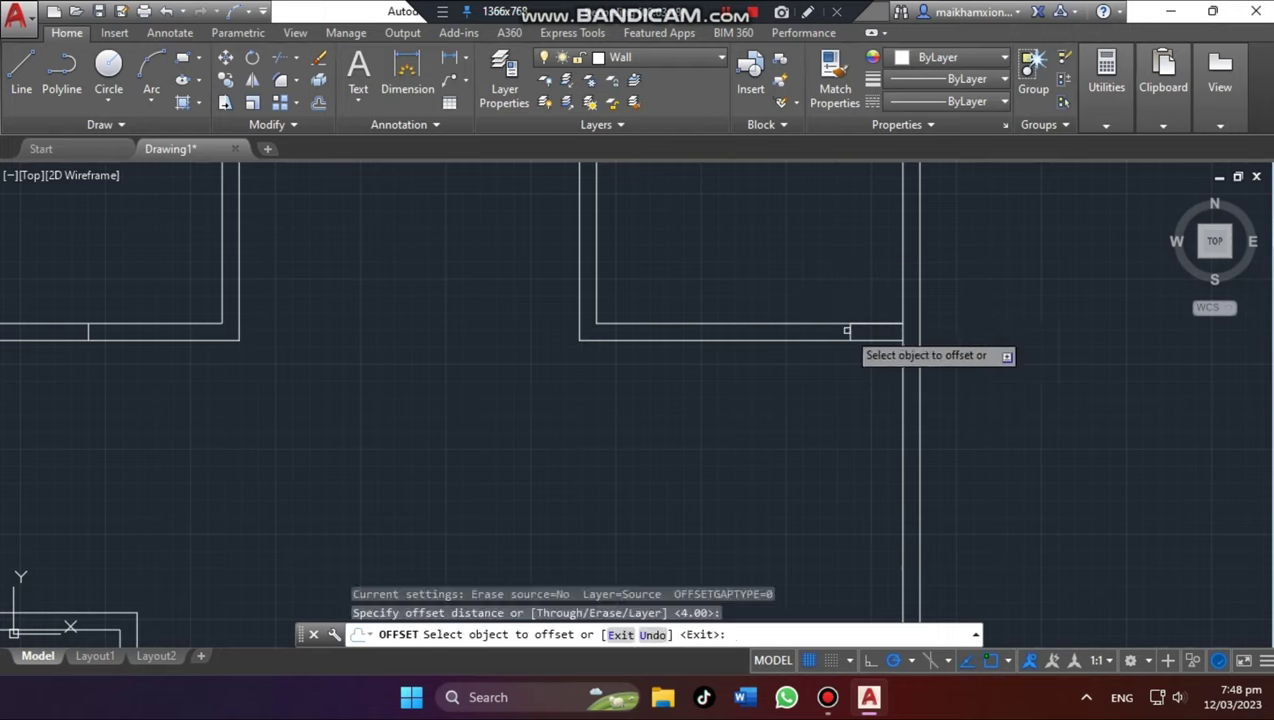
{"action": "left_click", "coordinate": [848, 335]}
{"action": "left_click", "coordinate": [770, 318]}
{"action": "scroll", "coordinate": [776, 315], "scroll_direction": "down", "scroll_amount": 3}
{"action": "scroll", "coordinate": [600, 447], "scroll_direction": "up", "scroll_amount": 3}
{"action": "scroll", "coordinate": [600, 447], "scroll_direction": "down", "scroll_amount": 1}
{"action": "scroll", "coordinate": [659, 361], "scroll_direction": "up", "scroll_amount": 1}
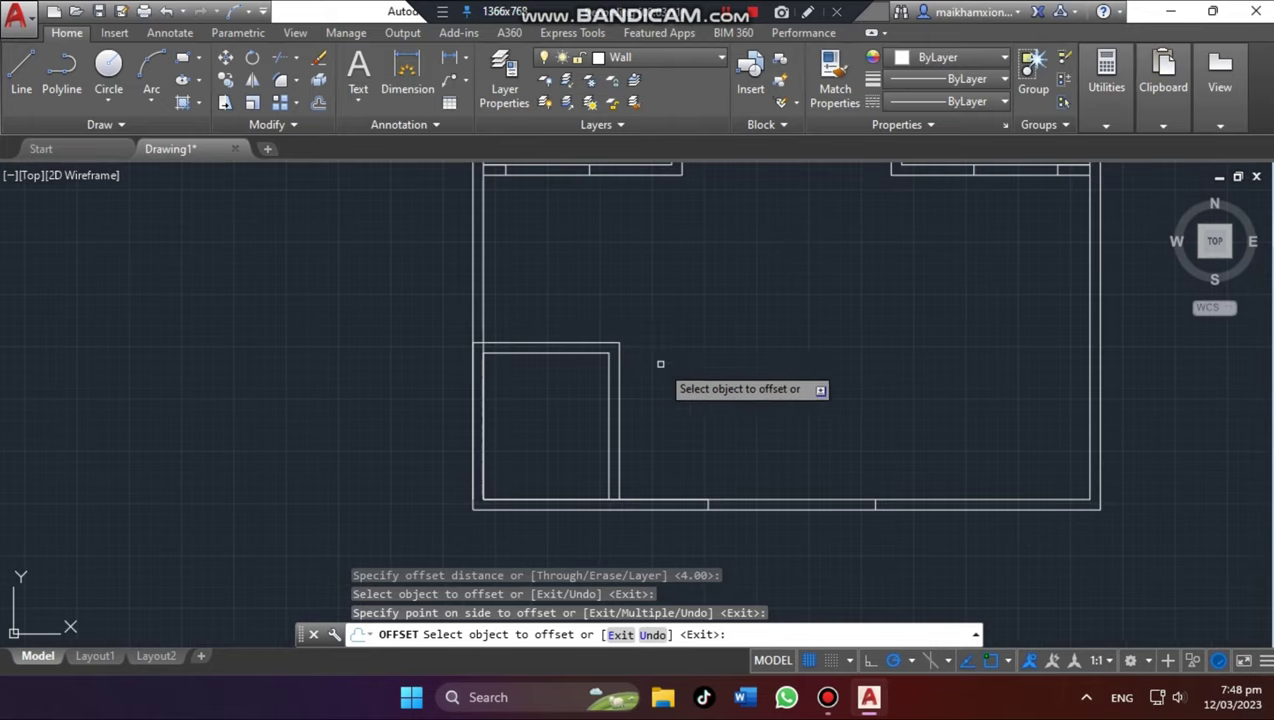
Draw a jamb line across the bottom-left room's upper wall
{"action": "left_click", "coordinate": [21, 70]}
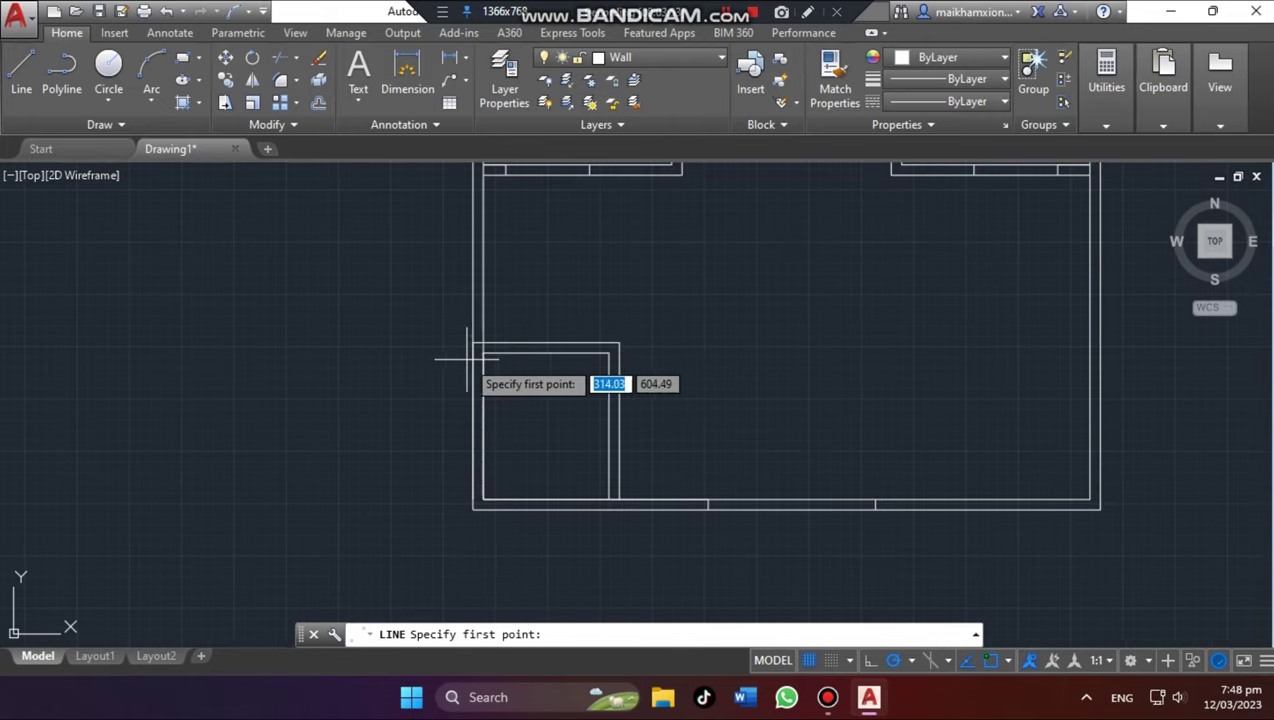
{"action": "scroll", "coordinate": [479, 316], "scroll_direction": "up", "scroll_amount": 3}
{"action": "left_click", "coordinate": [505, 316]}
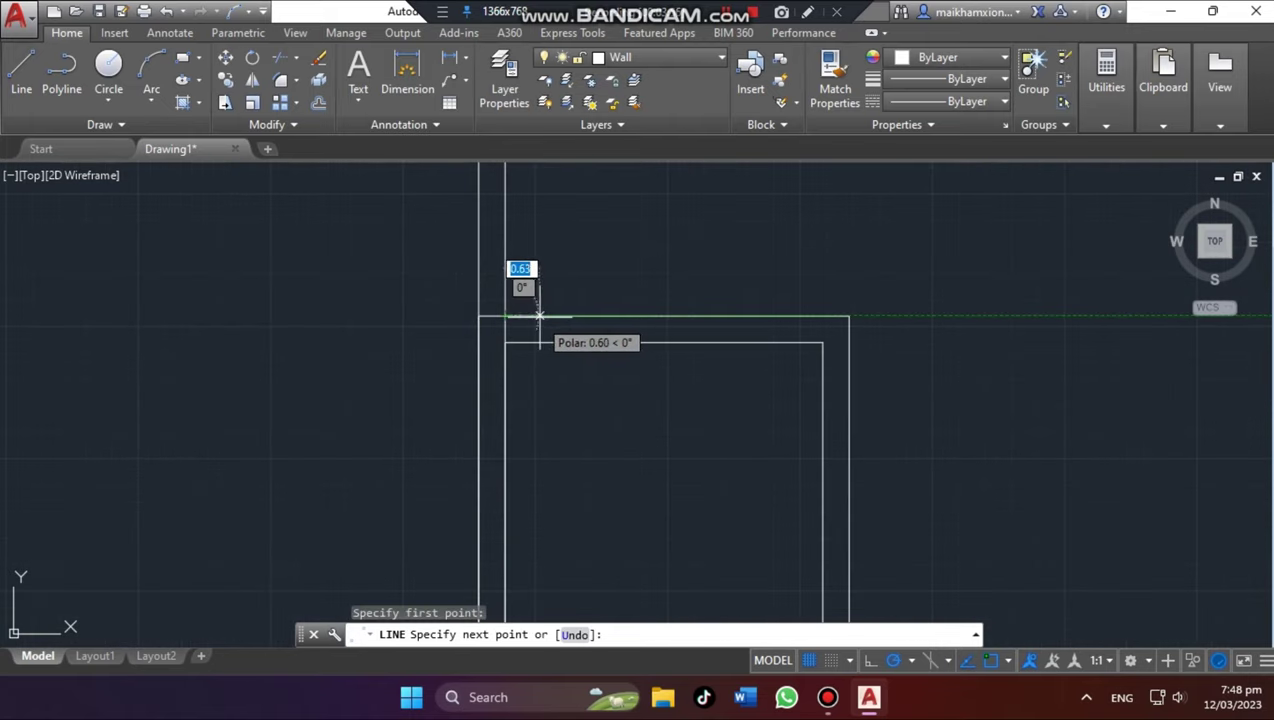
{"action": "left_click", "coordinate": [539, 316]}
{"action": "left_click", "coordinate": [539, 342]}
{"action": "key", "text": "Return"}
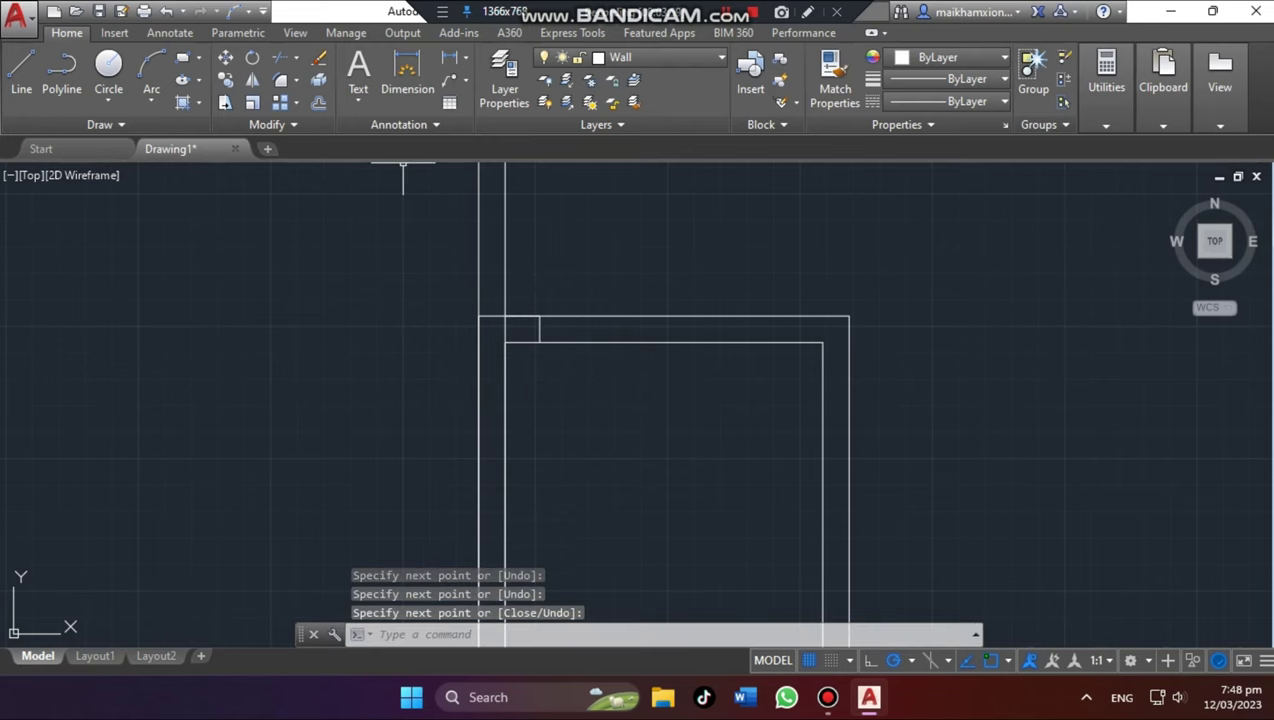
Offset the bottom-left room's jamb line by 4, then start TRIM for the openings
{"action": "left_click", "coordinate": [318, 102]}
{"action": "key", "text": "Return"}
{"action": "left_click", "coordinate": [540, 325]}
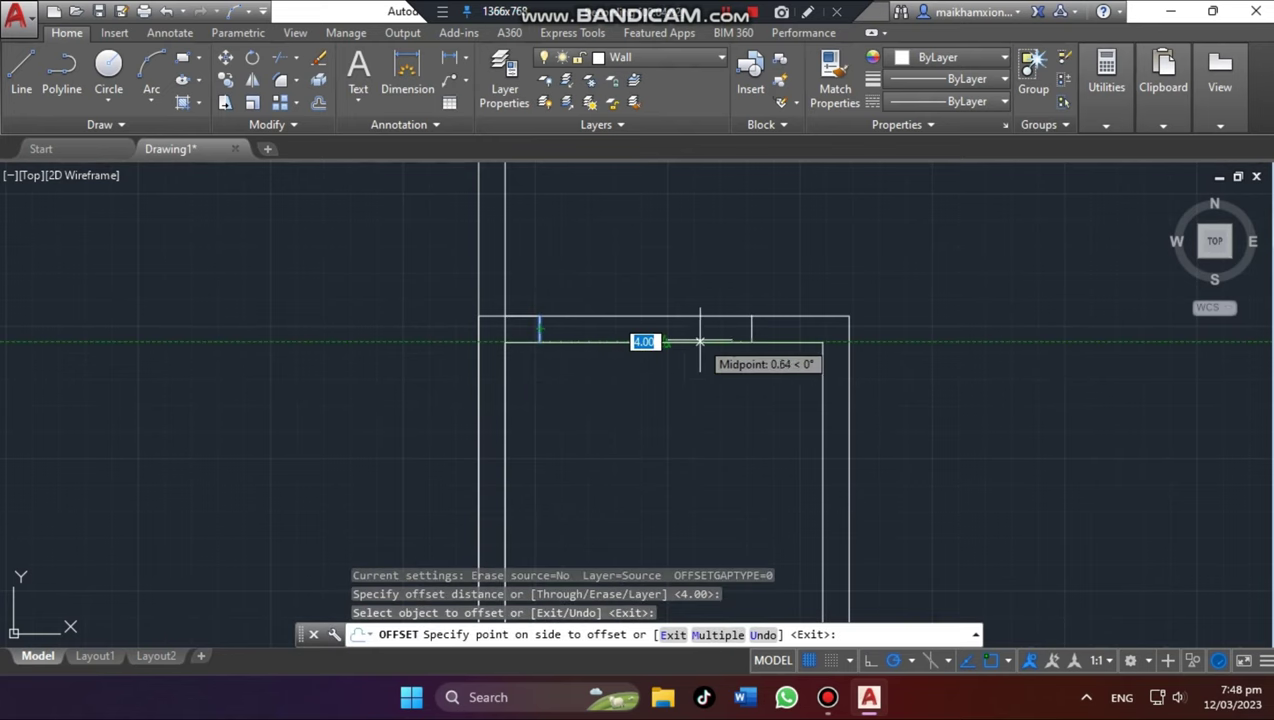
{"action": "left_click", "coordinate": [700, 342]}
{"action": "scroll", "coordinate": [938, 384], "scroll_direction": "down", "scroll_amount": 5}
{"action": "scroll", "coordinate": [1001, 330], "scroll_direction": "up", "scroll_amount": 2}
{"action": "scroll", "coordinate": [933, 239], "scroll_direction": "down", "scroll_amount": 2}
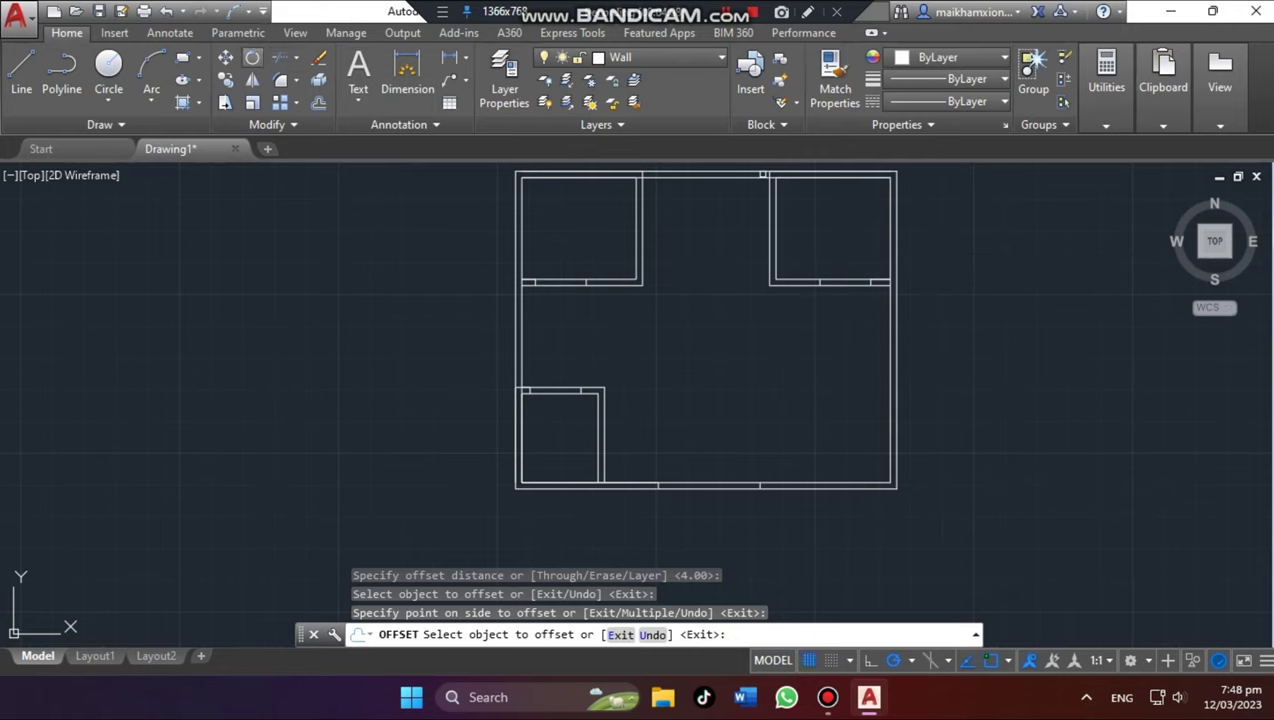
{"action": "left_click", "coordinate": [280, 57]}
{"action": "scroll", "coordinate": [674, 287], "scroll_direction": "down", "scroll_amount": 2}
Window-select the whole plan as trim cutting edges and trim the wall out of the top-right opening
{"action": "left_click", "coordinate": [548, 196]}
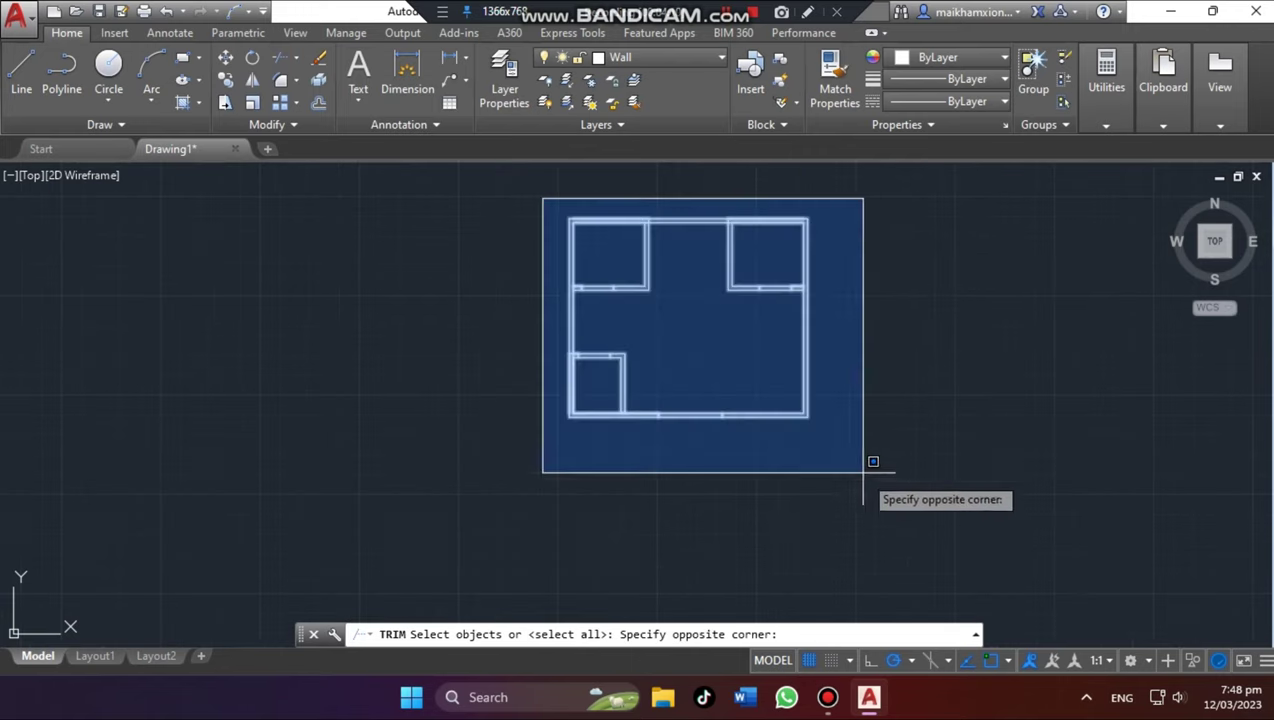
{"action": "left_click", "coordinate": [869, 488]}
{"action": "key", "text": "Return"}
{"action": "scroll", "coordinate": [770, 340], "scroll_direction": "up", "scroll_amount": 4}
{"action": "left_click", "coordinate": [800, 246]}
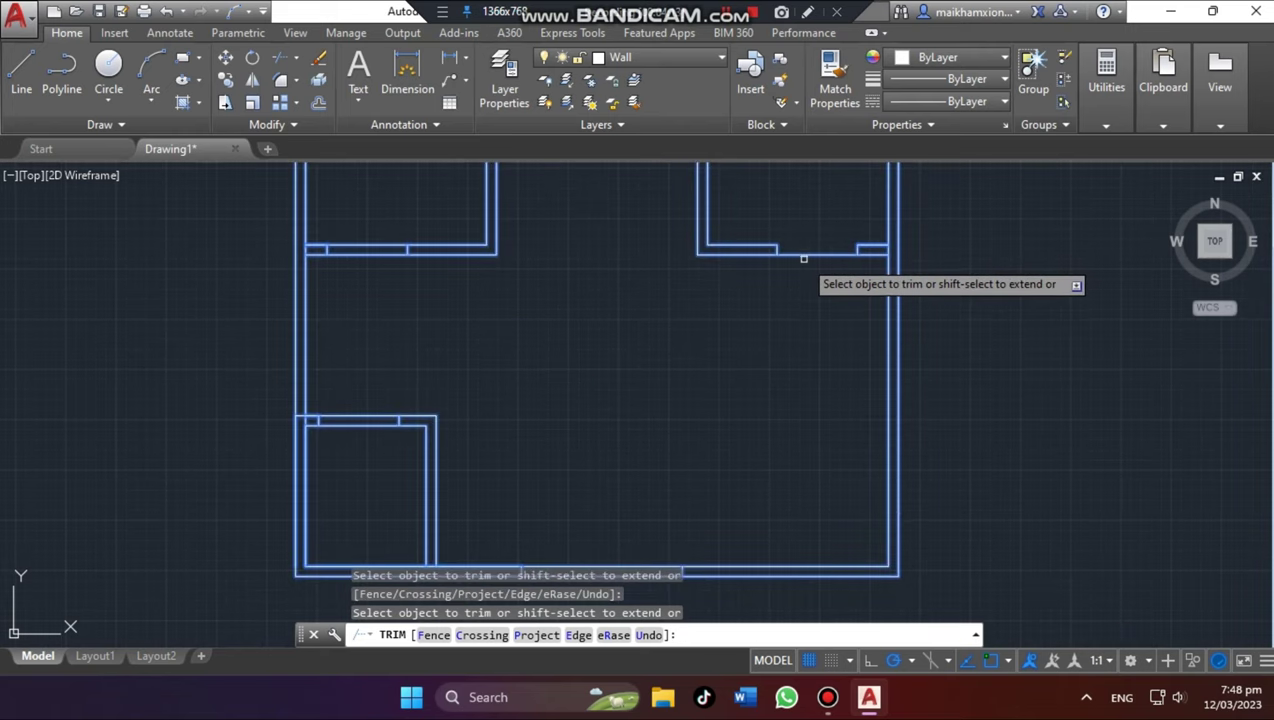
Trim the wall lines out of the top-left room's and small lower-left room's door openings
{"action": "left_click", "coordinate": [355, 250]}
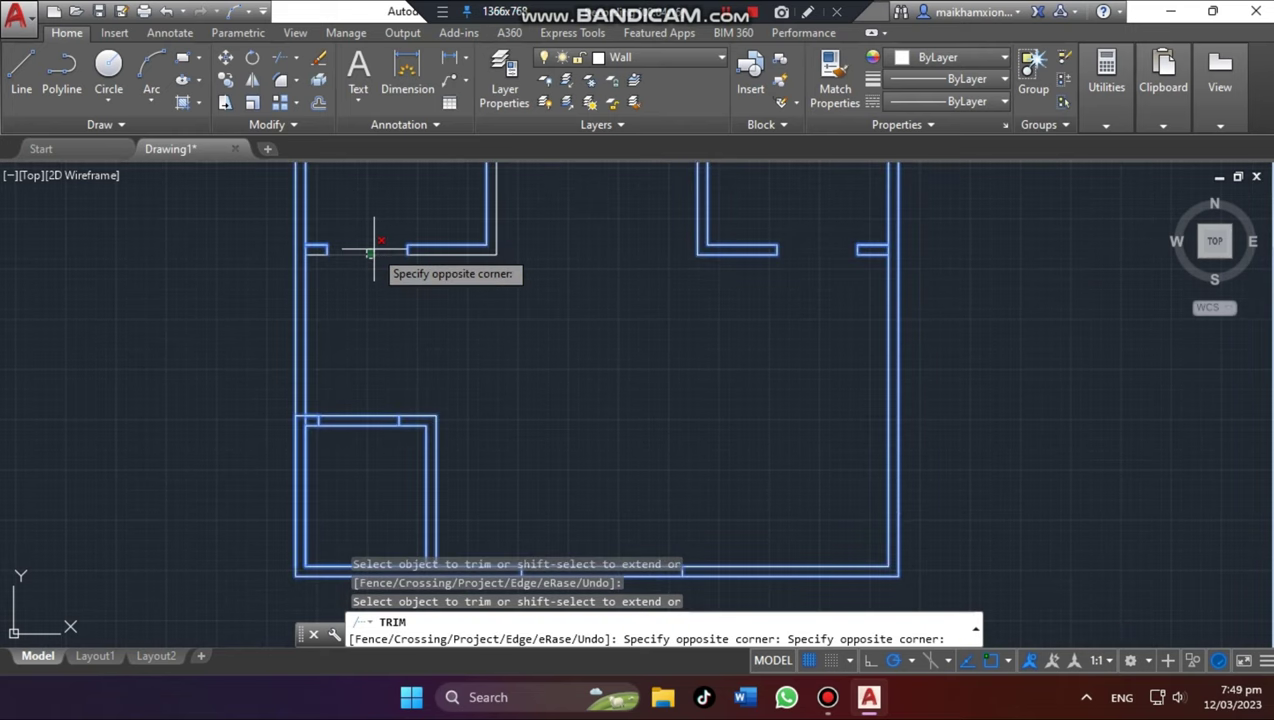
{"action": "left_click", "coordinate": [373, 377]}
{"action": "left_click", "coordinate": [373, 377]}
{"action": "left_click", "coordinate": [370, 427]}
{"action": "left_click", "coordinate": [366, 421]}
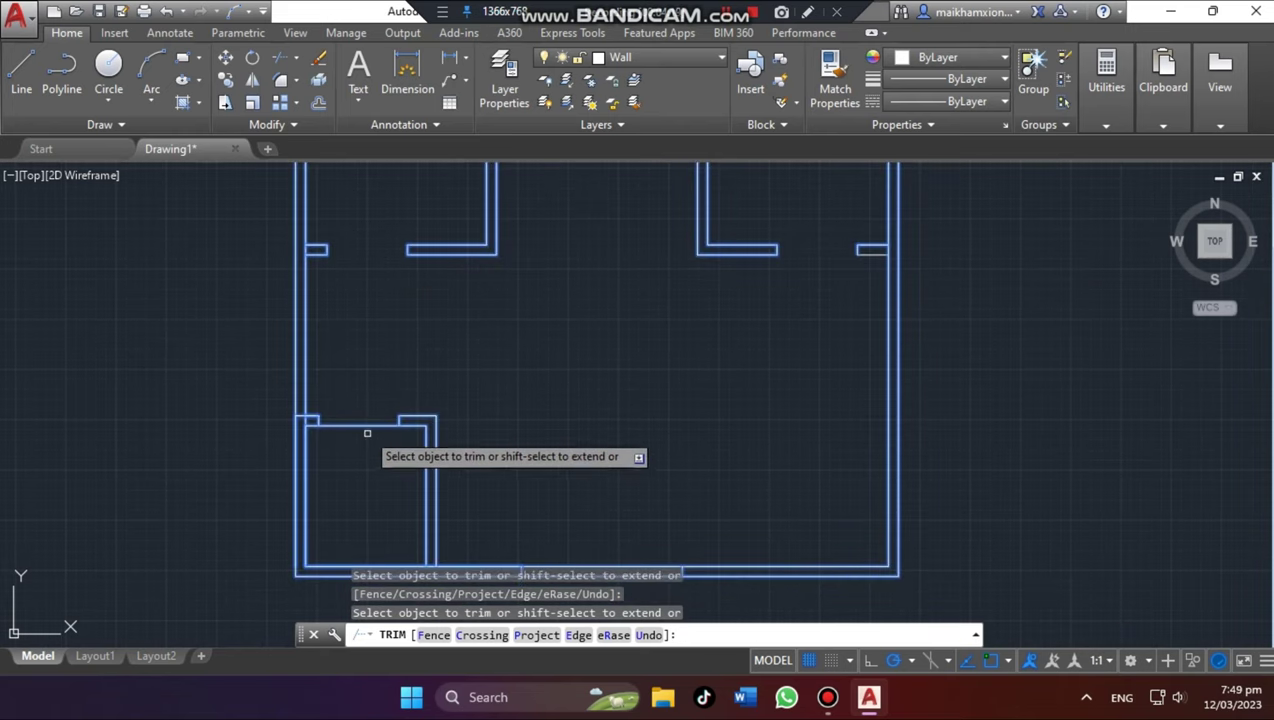
{"action": "scroll", "coordinate": [519, 473], "scroll_direction": "down", "scroll_amount": 2}
{"action": "scroll", "coordinate": [714, 503], "scroll_direction": "up", "scroll_amount": 3}
{"action": "scroll", "coordinate": [540, 487], "scroll_direction": "up", "scroll_amount": 1}
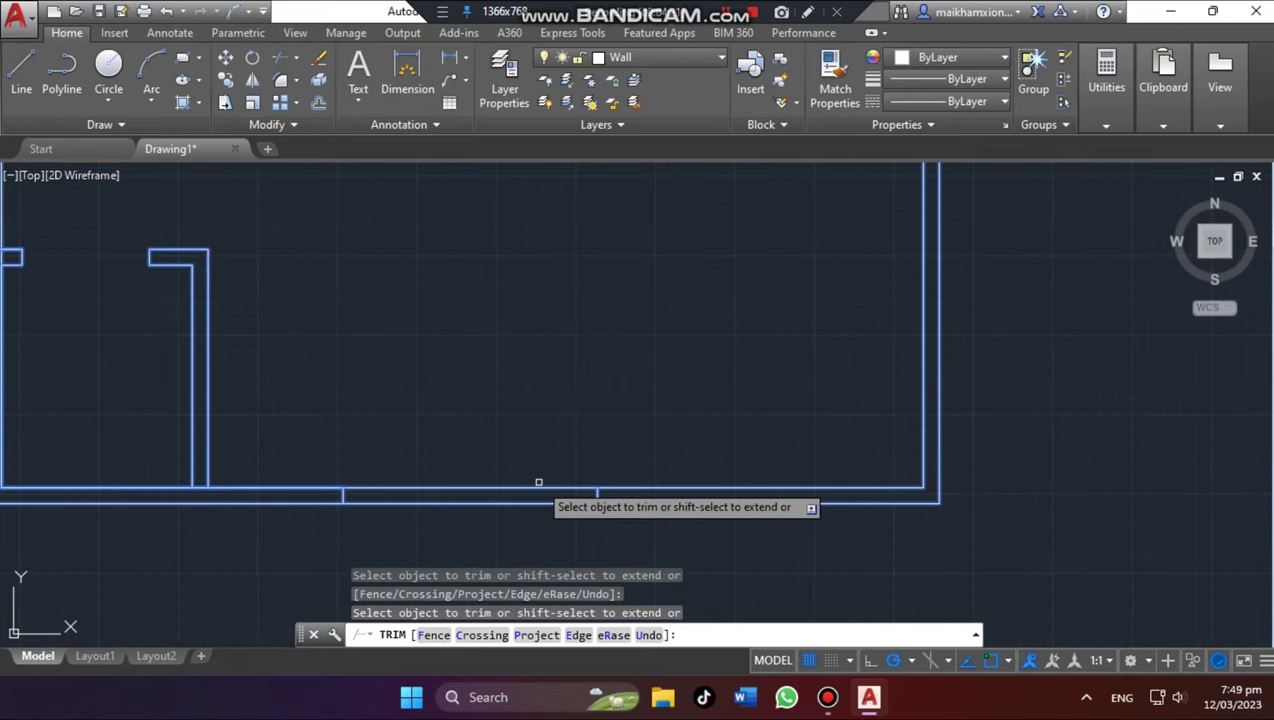
{"action": "scroll", "coordinate": [540, 489], "scroll_direction": "down", "scroll_amount": 1}
{"action": "scroll", "coordinate": [610, 380], "scroll_direction": "down", "scroll_amount": 3}
{"action": "scroll", "coordinate": [700, 277], "scroll_direction": "up", "scroll_amount": 1}
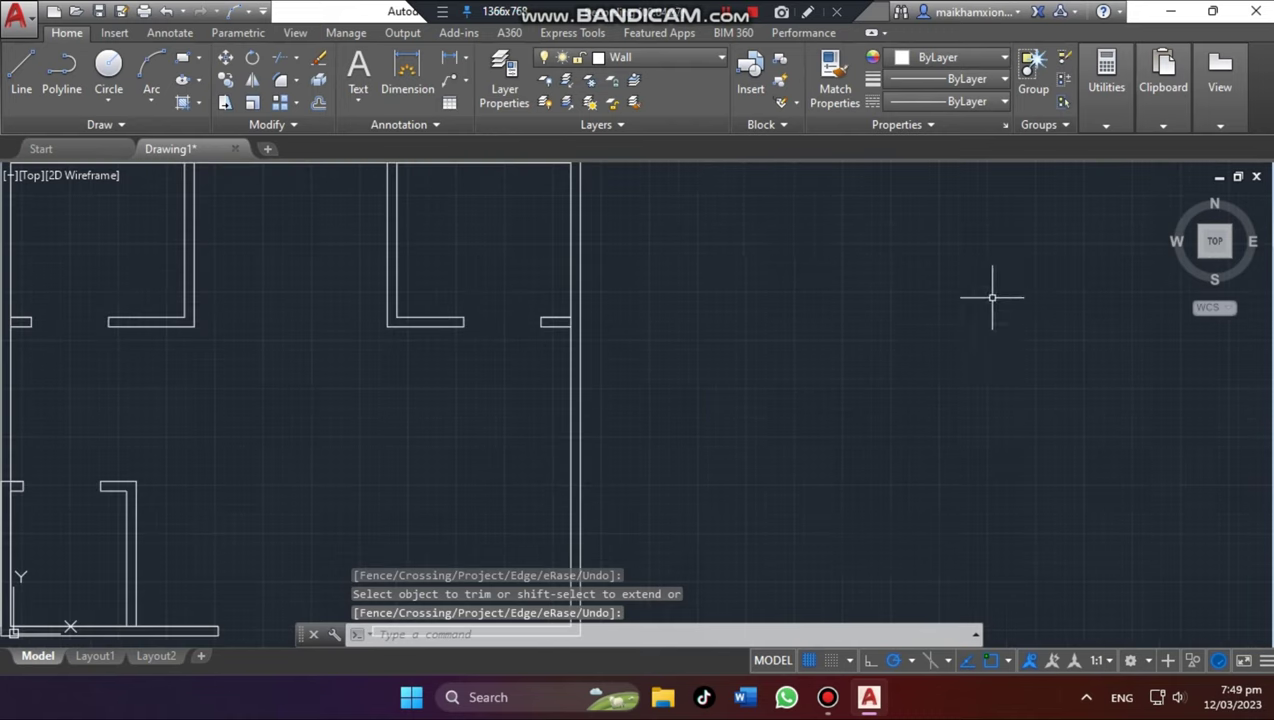
Draw the small L-shaped door frame piece from 0.25-unit line segments
{"action": "scroll", "coordinate": [388, 448], "scroll_direction": "up", "scroll_amount": 5}
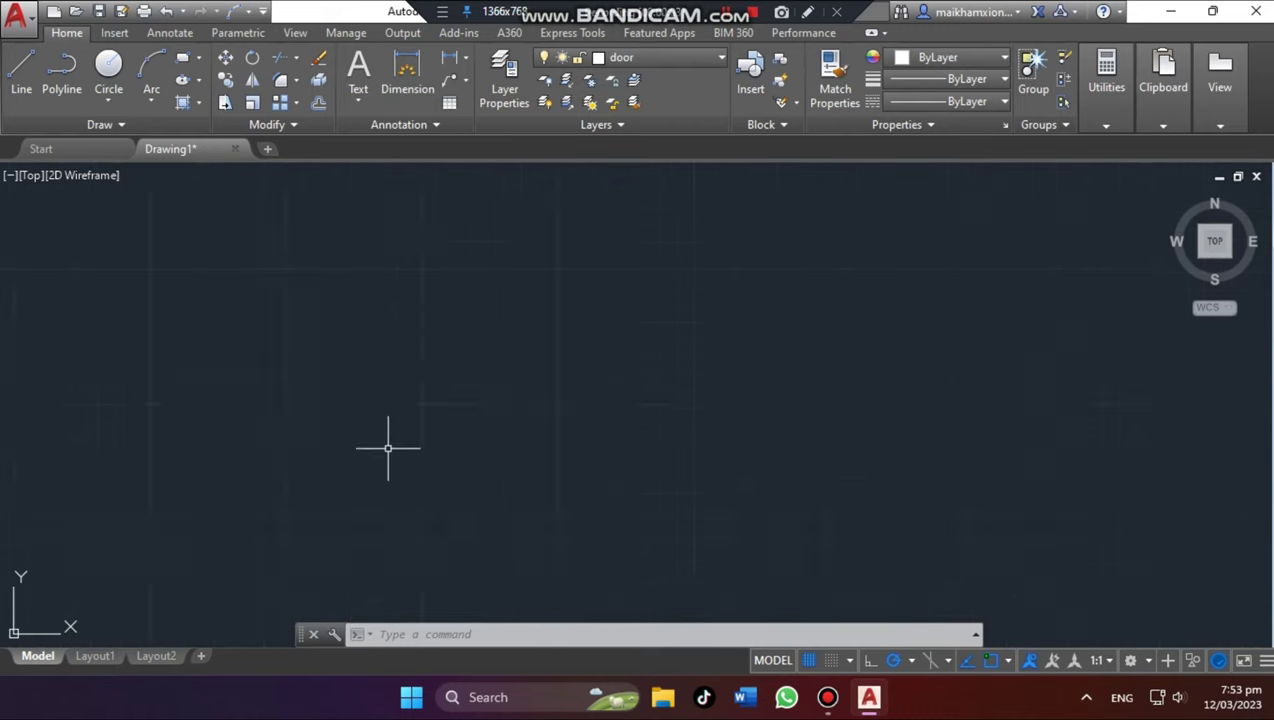
{"action": "left_click", "coordinate": [20, 75]}
{"action": "left_click", "coordinate": [292, 379]}
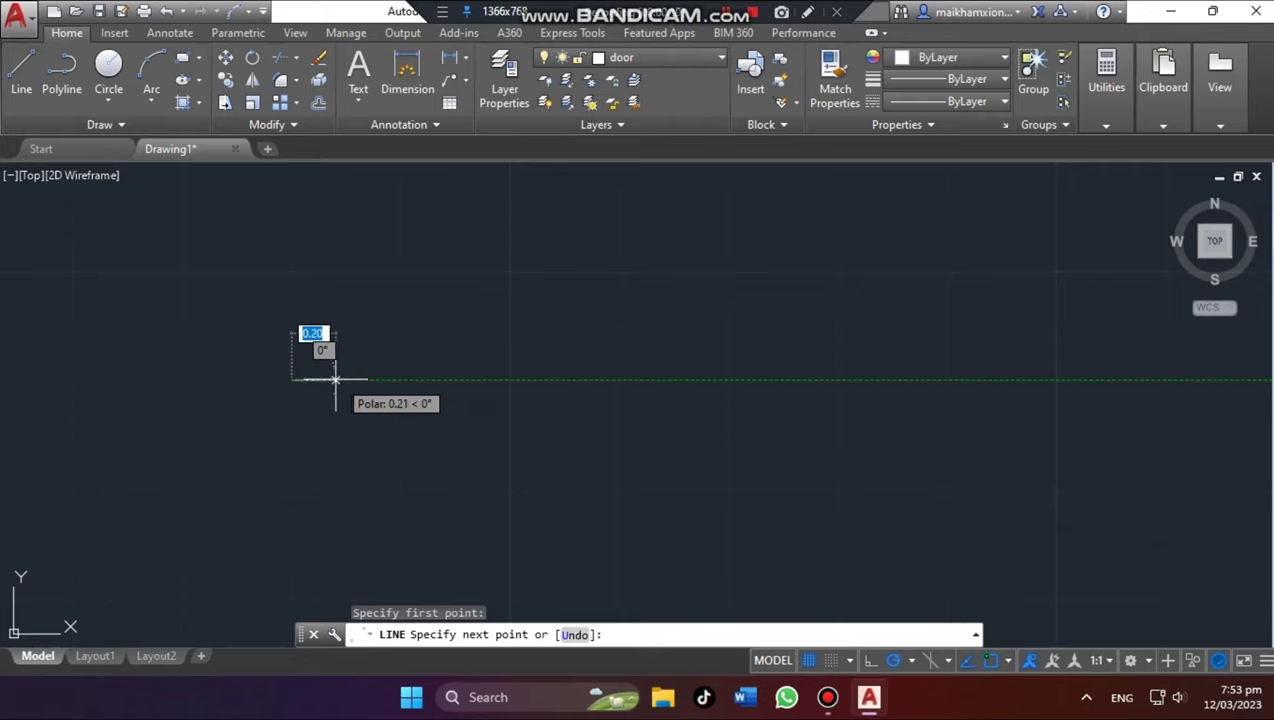
{"action": "left_click", "coordinate": [335, 379]}
{"action": "type", "text": "0.2"}
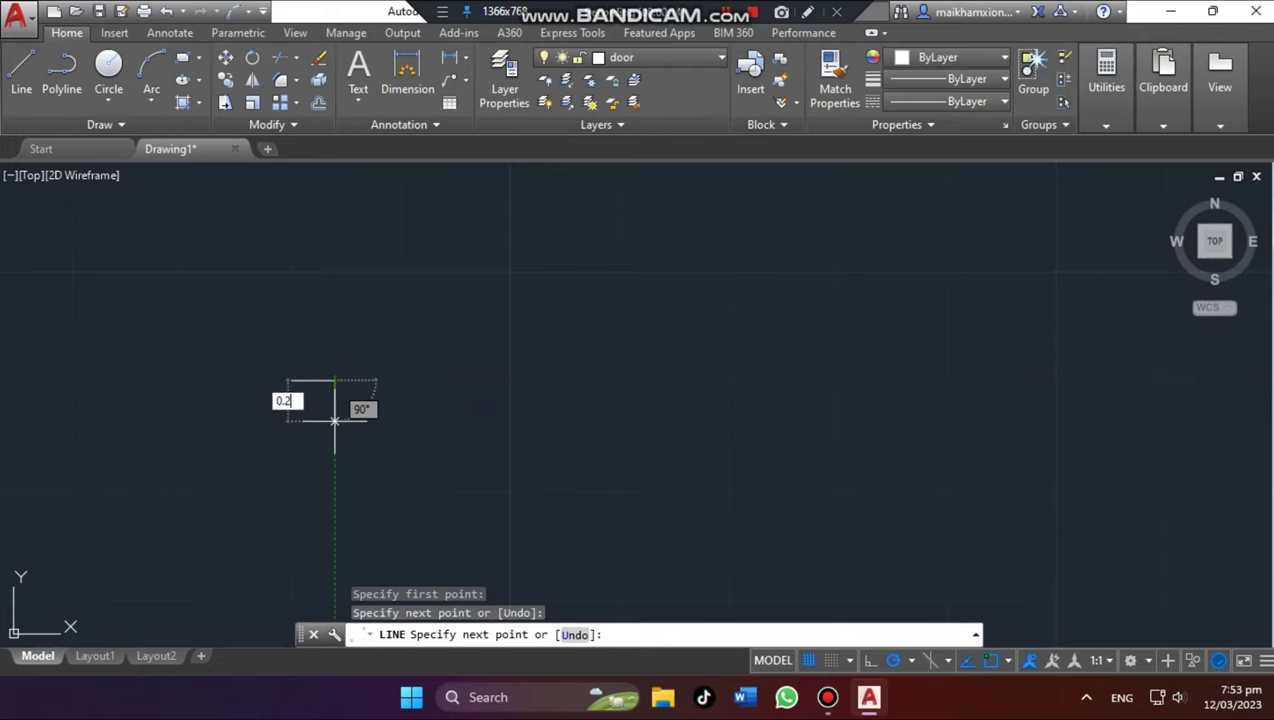
{"action": "type", "text": "5"}
{"action": "key", "text": "Return"}
{"action": "left_click", "coordinate": [378, 435]}
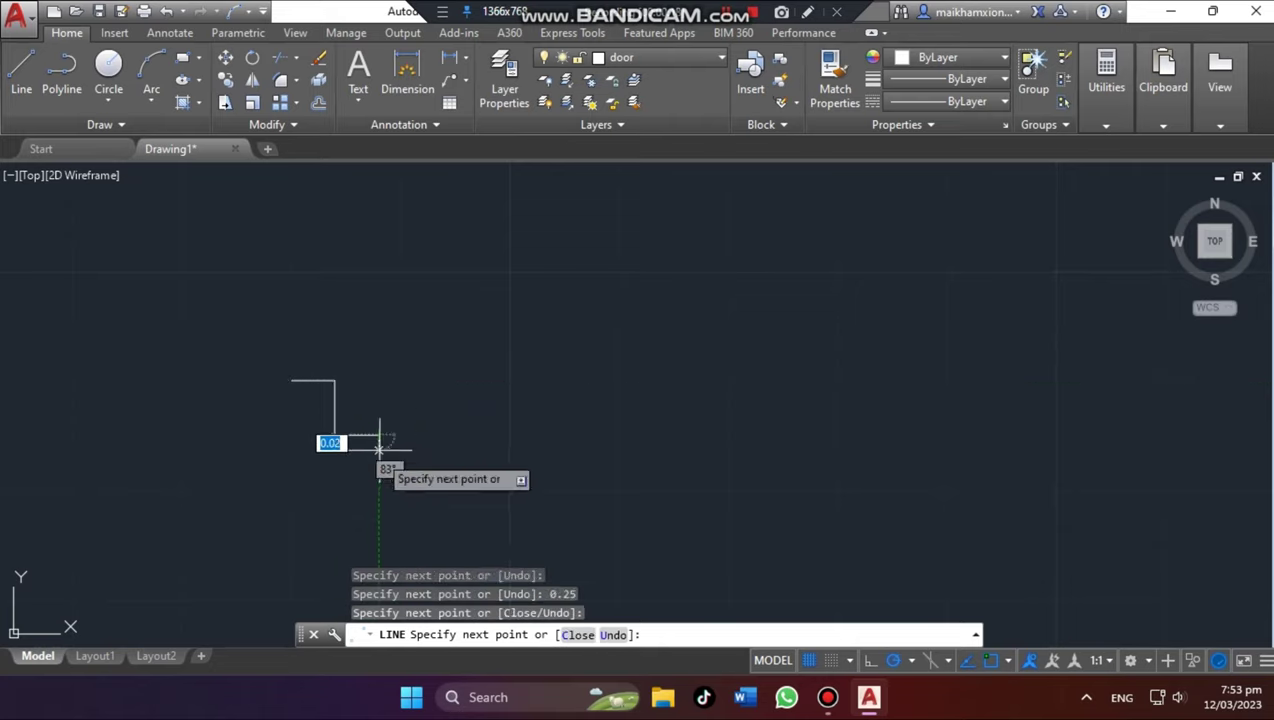
{"action": "type", "text": "5"}
{"action": "key", "text": "Return"}
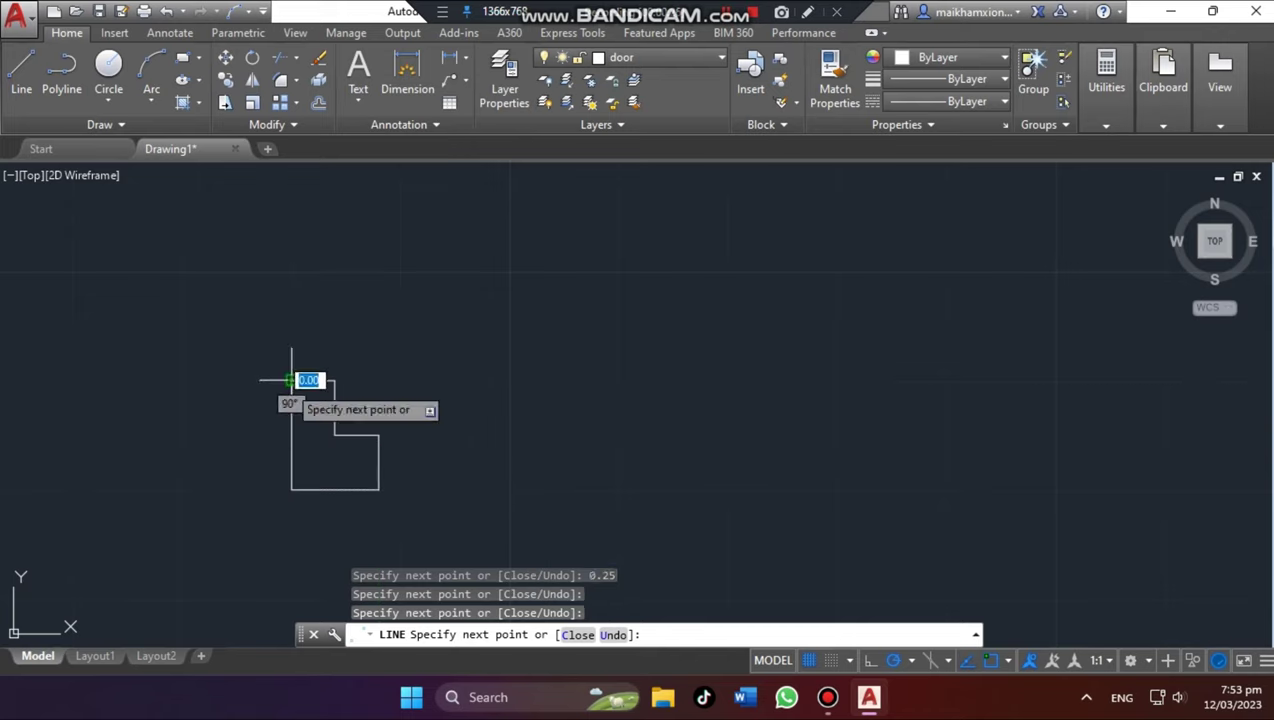
{"action": "key", "text": "Return"}
Draw the door leaf outline, 3 units tall, starting at the frame's corner
{"action": "scroll", "coordinate": [299, 375], "scroll_direction": "down", "scroll_amount": 3}
{"action": "scroll", "coordinate": [385, 358], "scroll_direction": "up", "scroll_amount": 5}
{"action": "scroll", "coordinate": [249, 417], "scroll_direction": "down", "scroll_amount": 5}
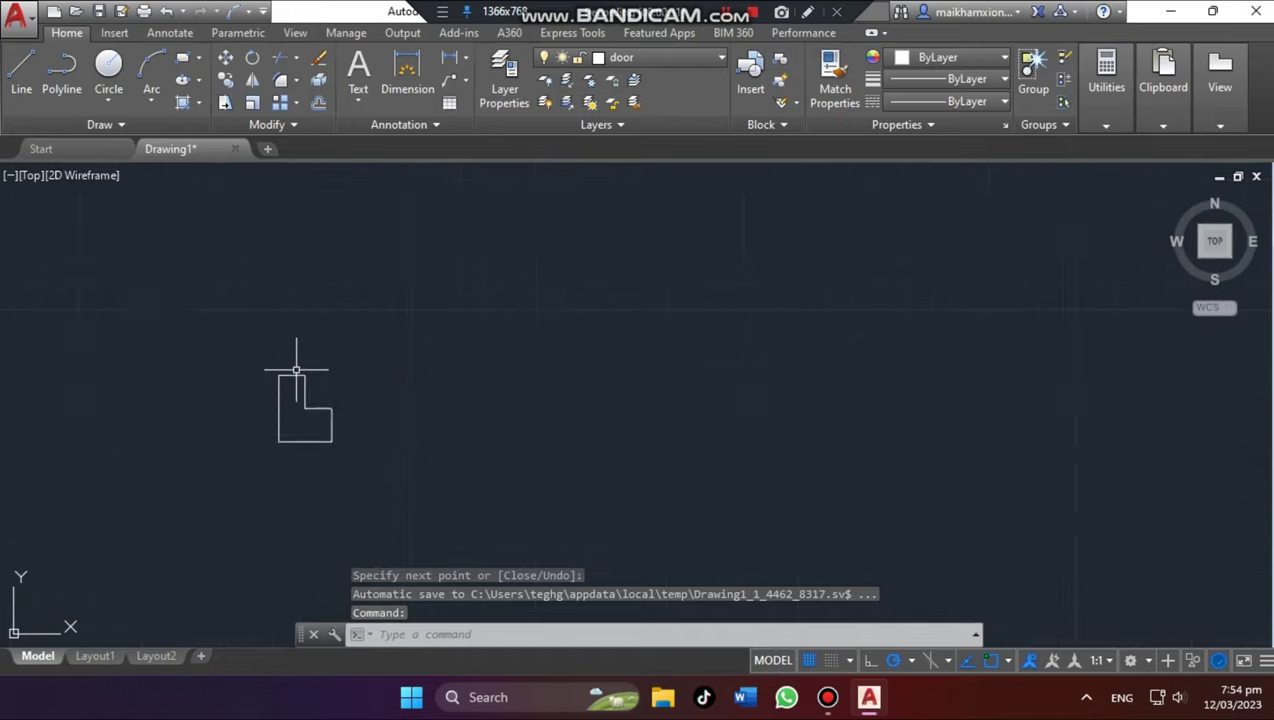
{"action": "scroll", "coordinate": [330, 365], "scroll_direction": "up", "scroll_amount": 2}
{"action": "scroll", "coordinate": [350, 361], "scroll_direction": "down", "scroll_amount": 2}
{"action": "middle_click_drag", "start_coordinate": [350, 361], "coordinate": [247, 236]}
{"action": "left_click", "coordinate": [21, 70]}
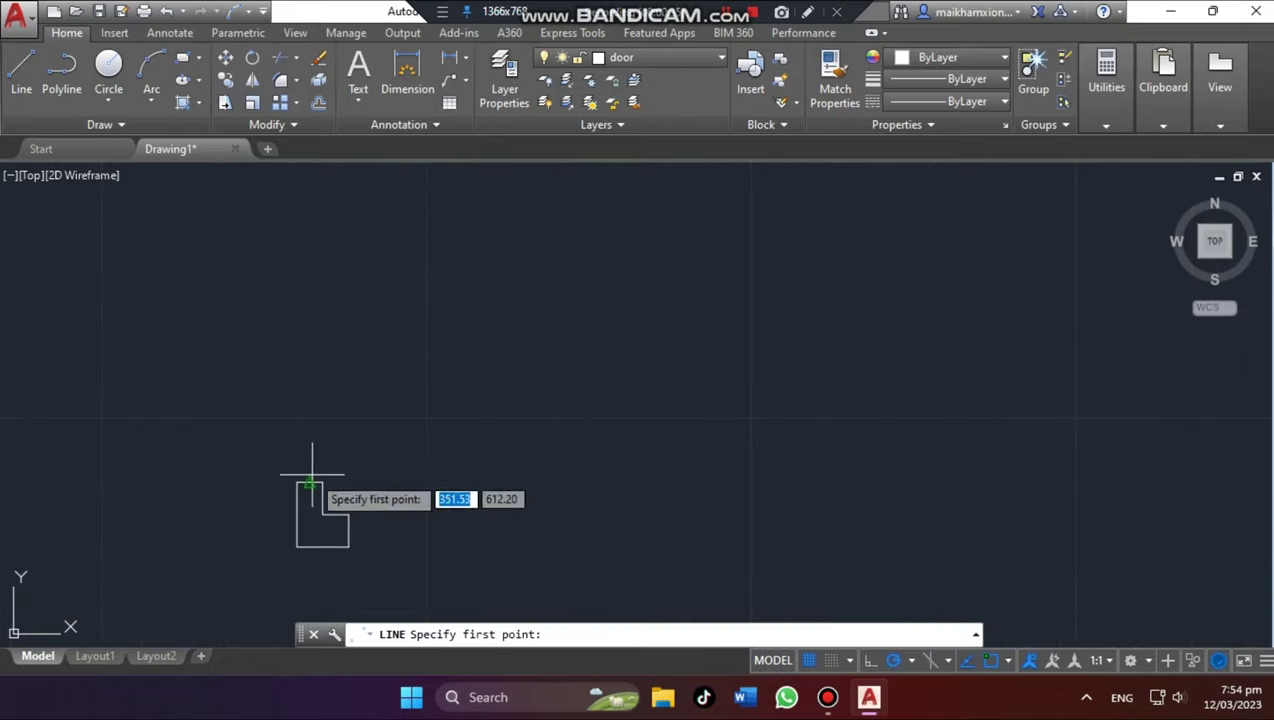
{"action": "left_click", "coordinate": [297, 483]}
{"action": "left_click", "coordinate": [362, 482]}
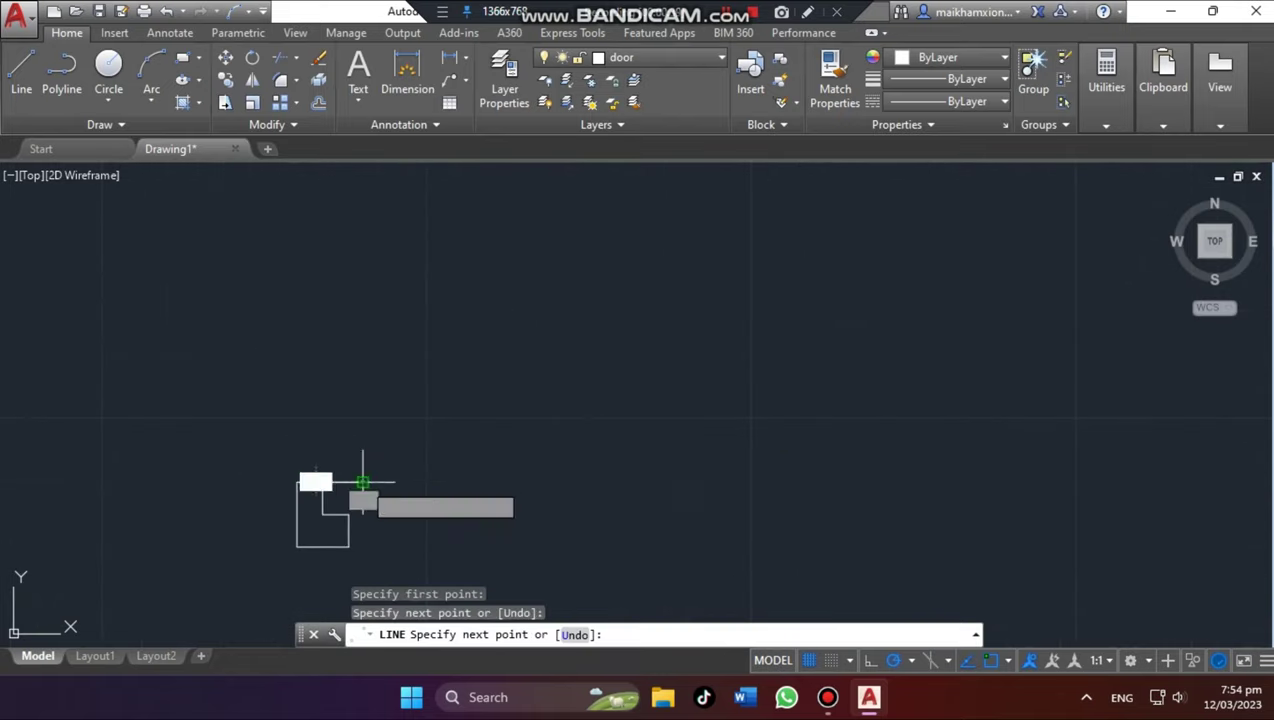
{"action": "scroll", "coordinate": [364, 215], "scroll_direction": "down", "scroll_amount": 2}
{"action": "scroll", "coordinate": [364, 205], "scroll_direction": "down", "scroll_amount": 5}
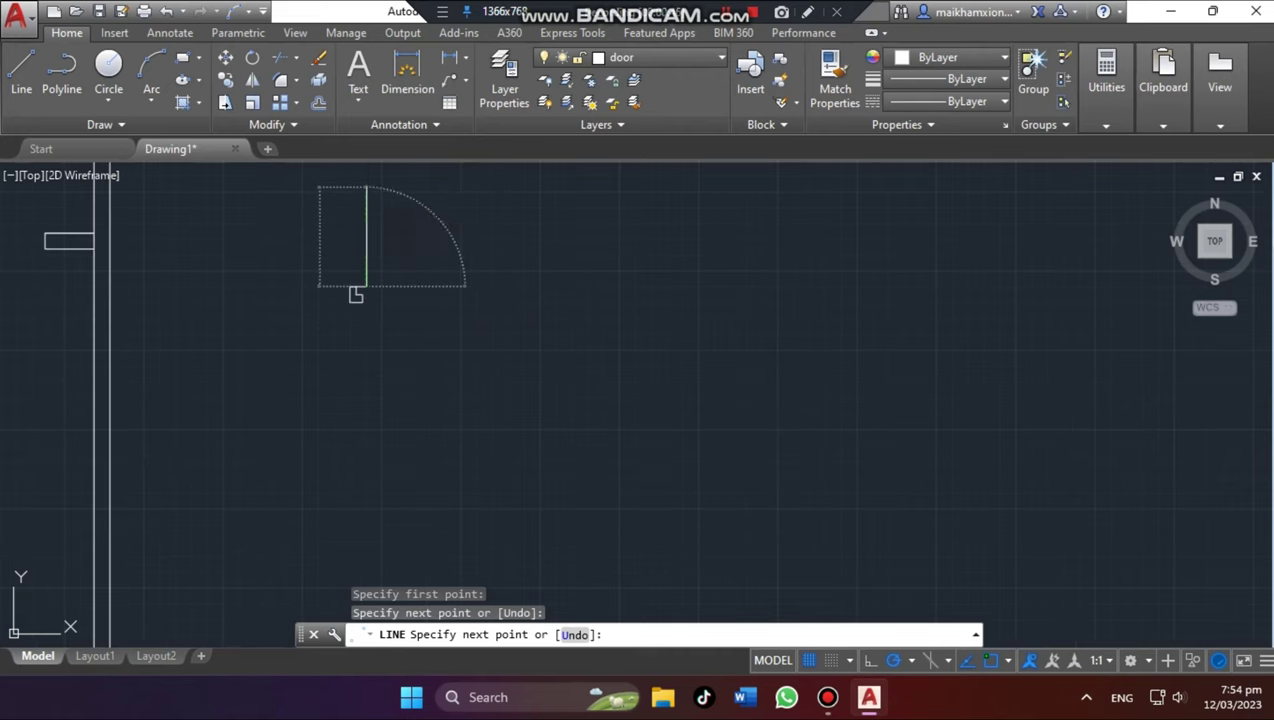
{"action": "type", "text": "3"}
{"action": "key", "text": "Return"}
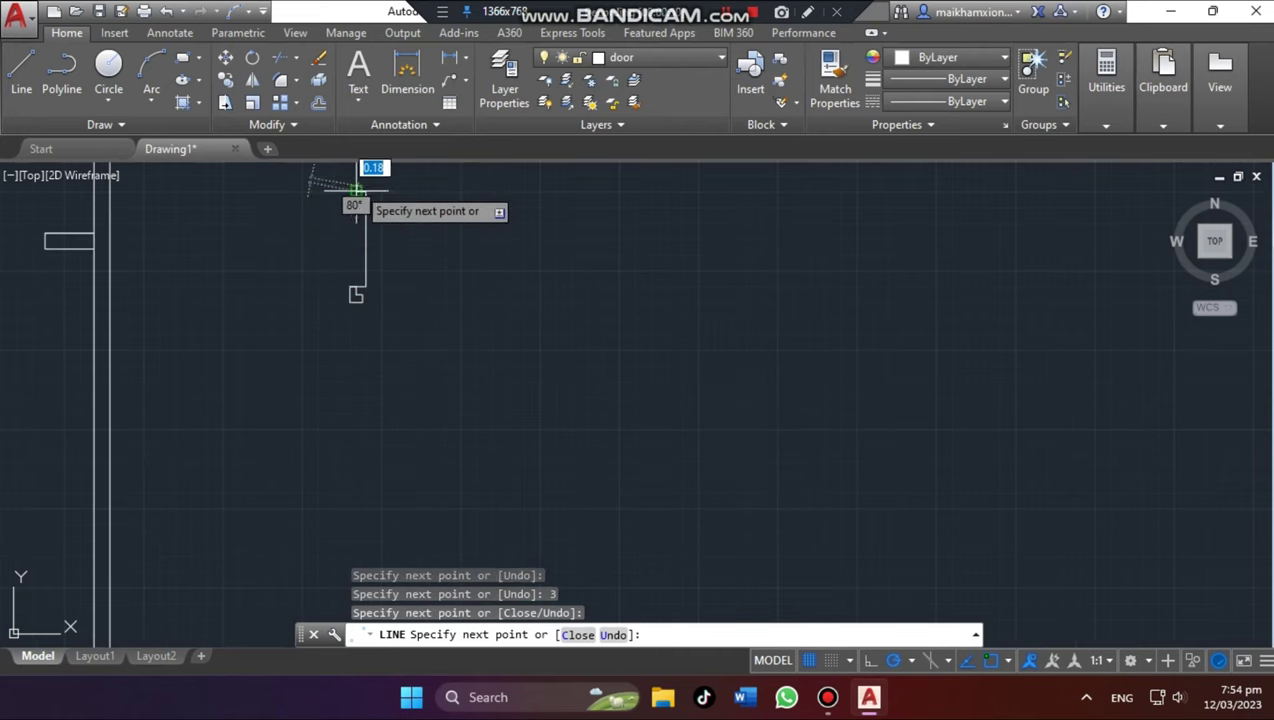
{"action": "scroll", "coordinate": [340, 293], "scroll_direction": "up", "scroll_amount": 6}
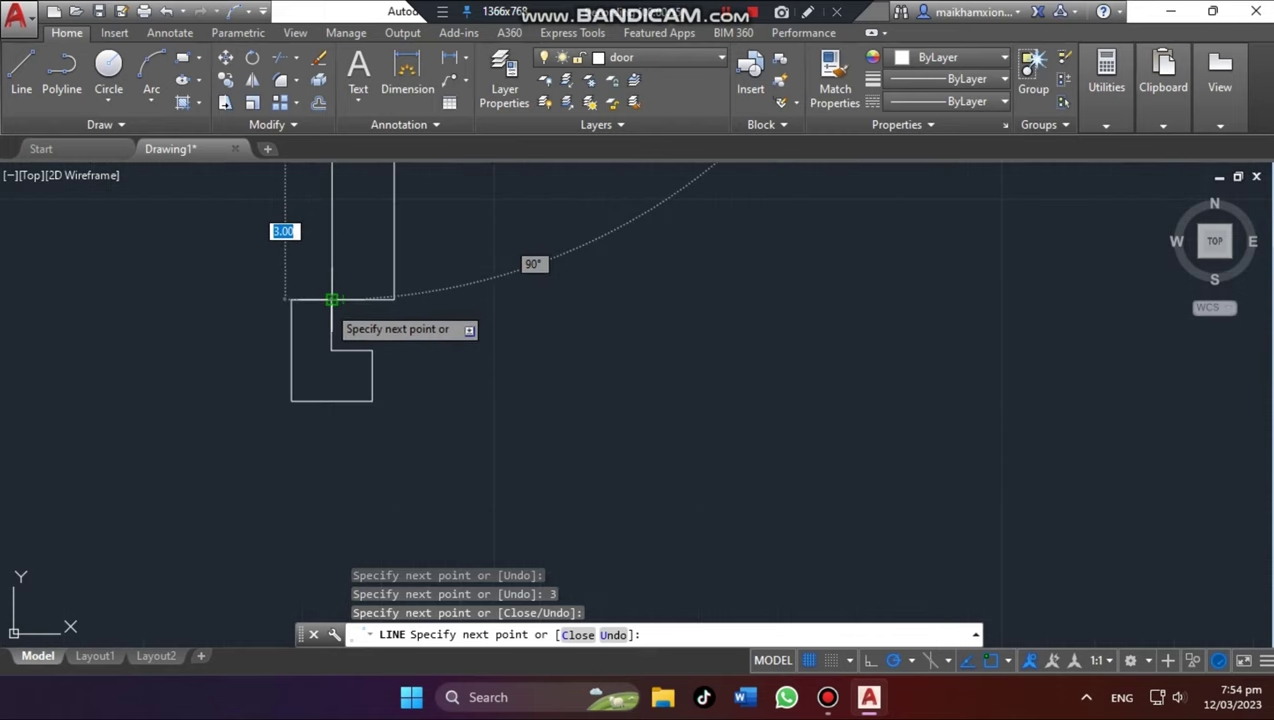
{"action": "key", "text": "Return"}
Draw a 4-unit horizontal guide line from the frame's corner for the opening width
{"action": "scroll", "coordinate": [389, 245], "scroll_direction": "down", "scroll_amount": 5}
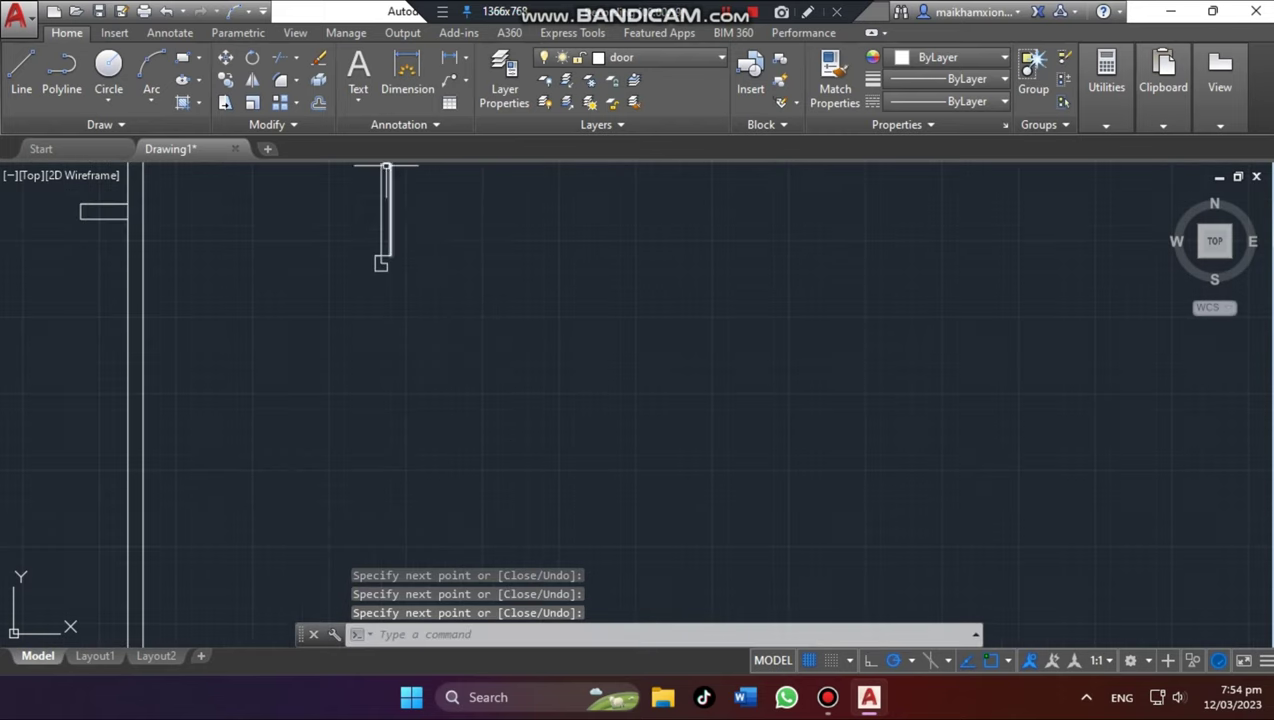
{"action": "scroll", "coordinate": [386, 167], "scroll_direction": "up", "scroll_amount": 2}
{"action": "key", "text": "Return"}
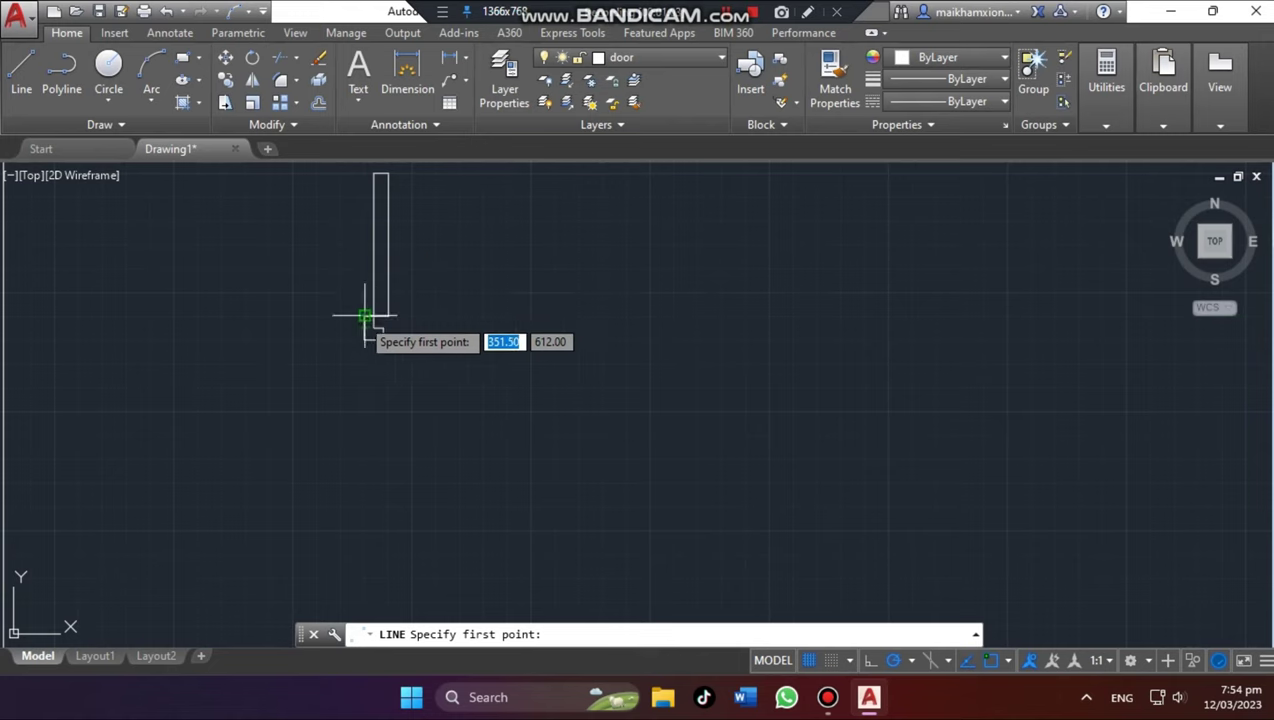
{"action": "left_click", "coordinate": [365, 316]}
{"action": "type", "text": "4"}
{"action": "key", "text": "Return"}
{"action": "key", "text": "Return"}
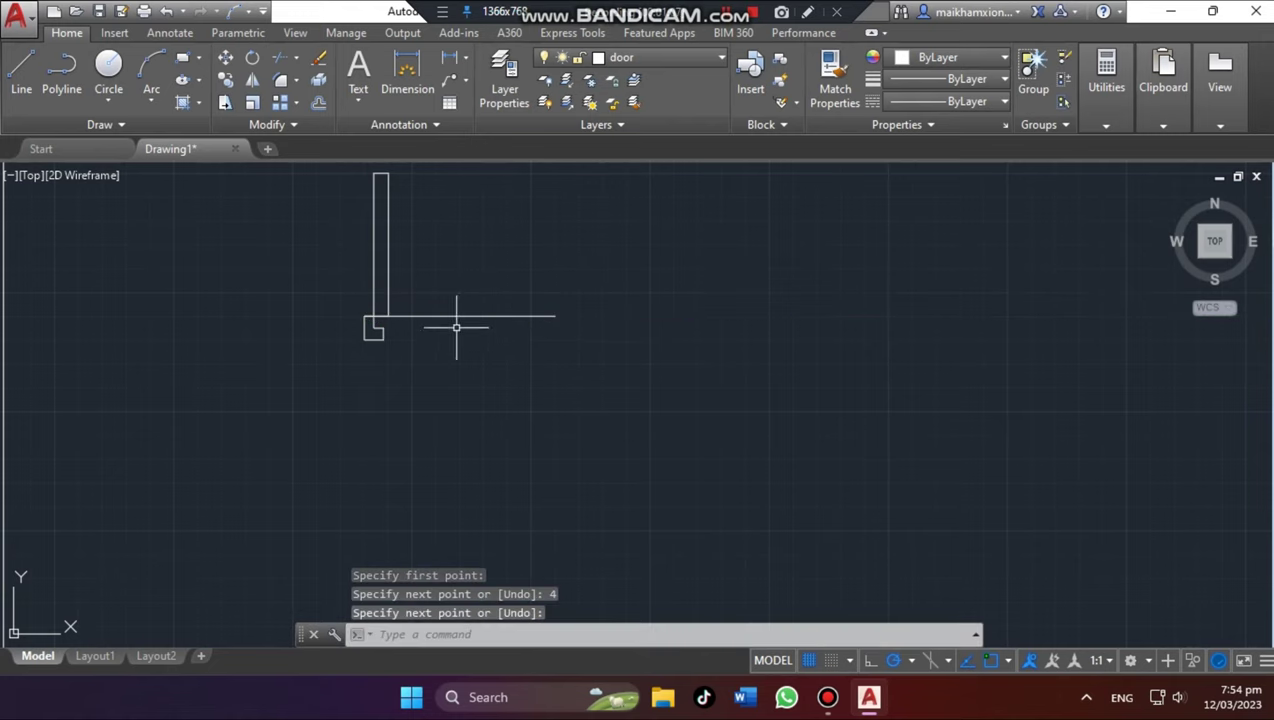
Mirror the L-shaped frame piece across the guide's end, keeping the original, then delete the guide
{"action": "scroll", "coordinate": [477, 227], "scroll_direction": "down", "scroll_amount": 3}
{"action": "scroll", "coordinate": [389, 261], "scroll_direction": "up", "scroll_amount": 3}
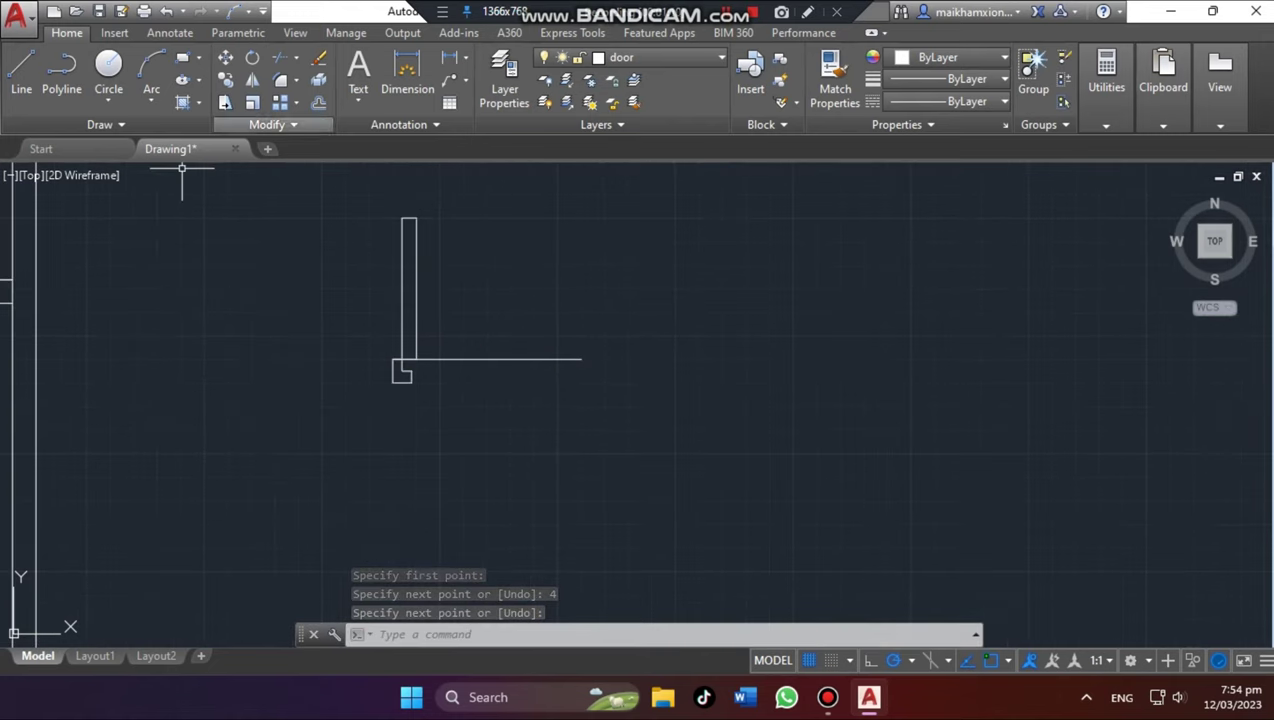
{"action": "type", "text": "mi"}
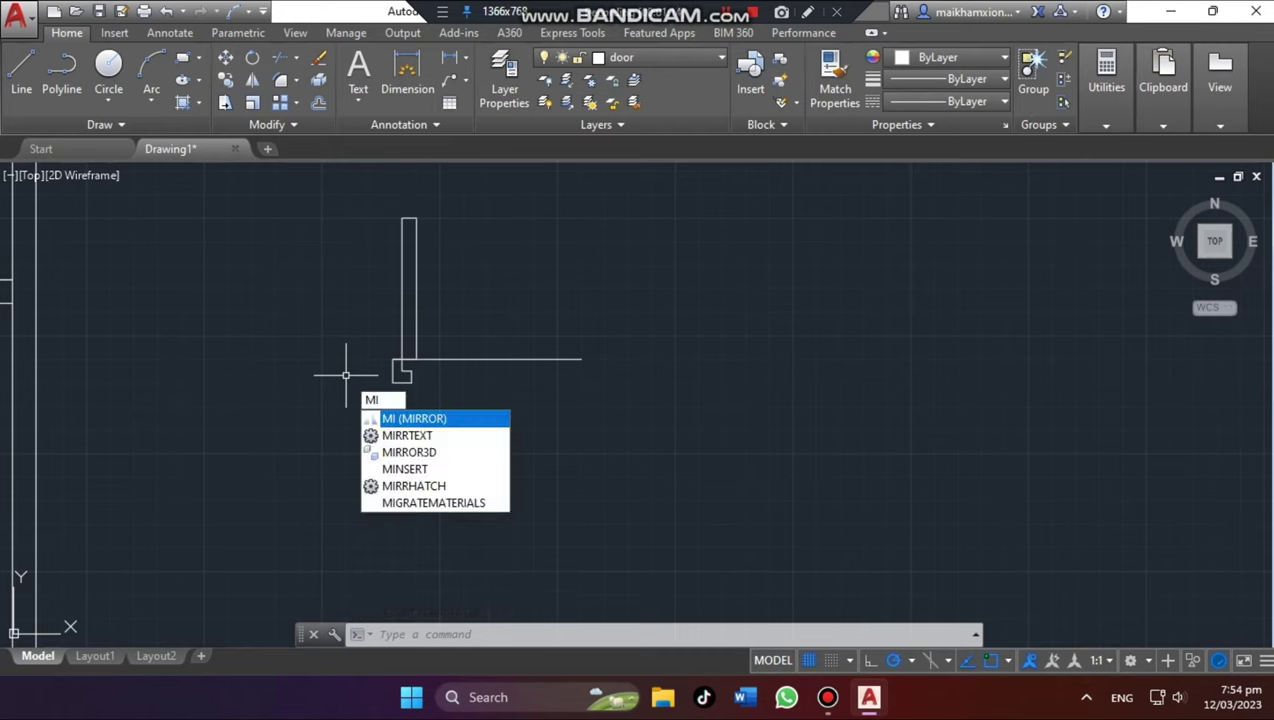
{"action": "key", "text": "Return"}
{"action": "left_click", "coordinate": [406, 397]}
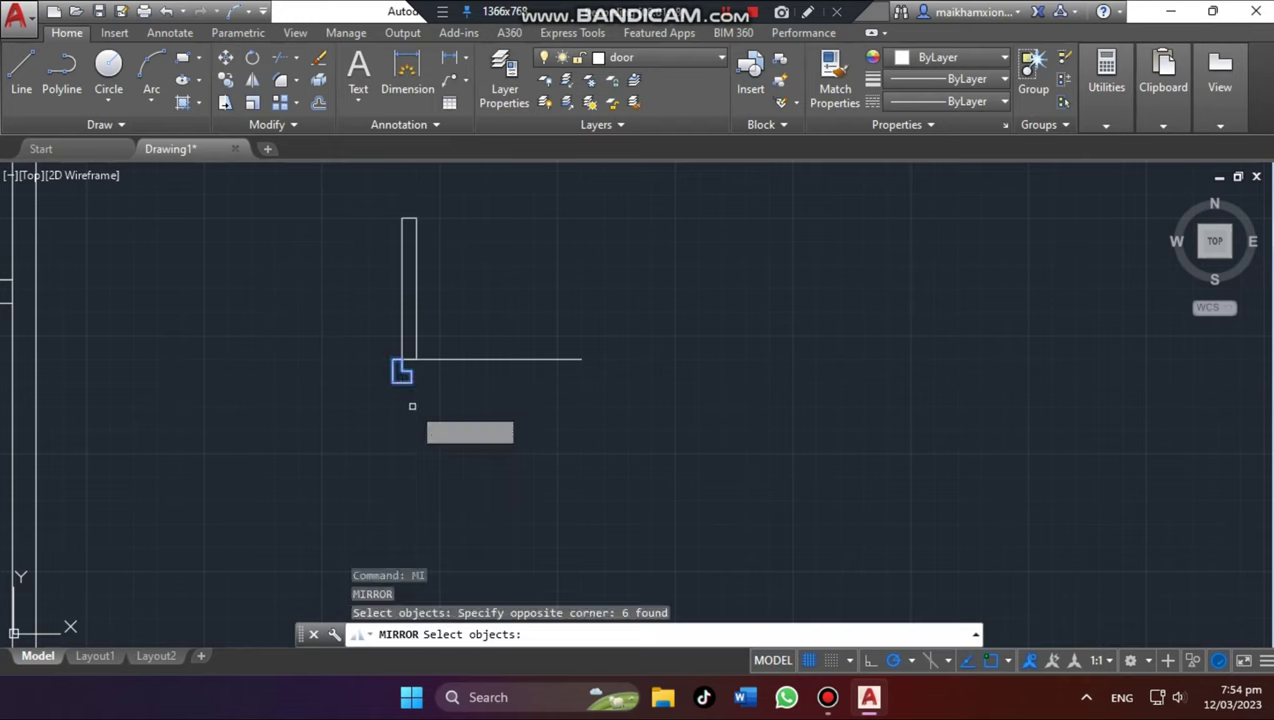
{"action": "key", "text": "Return"}
{"action": "left_click", "coordinate": [487, 359]}
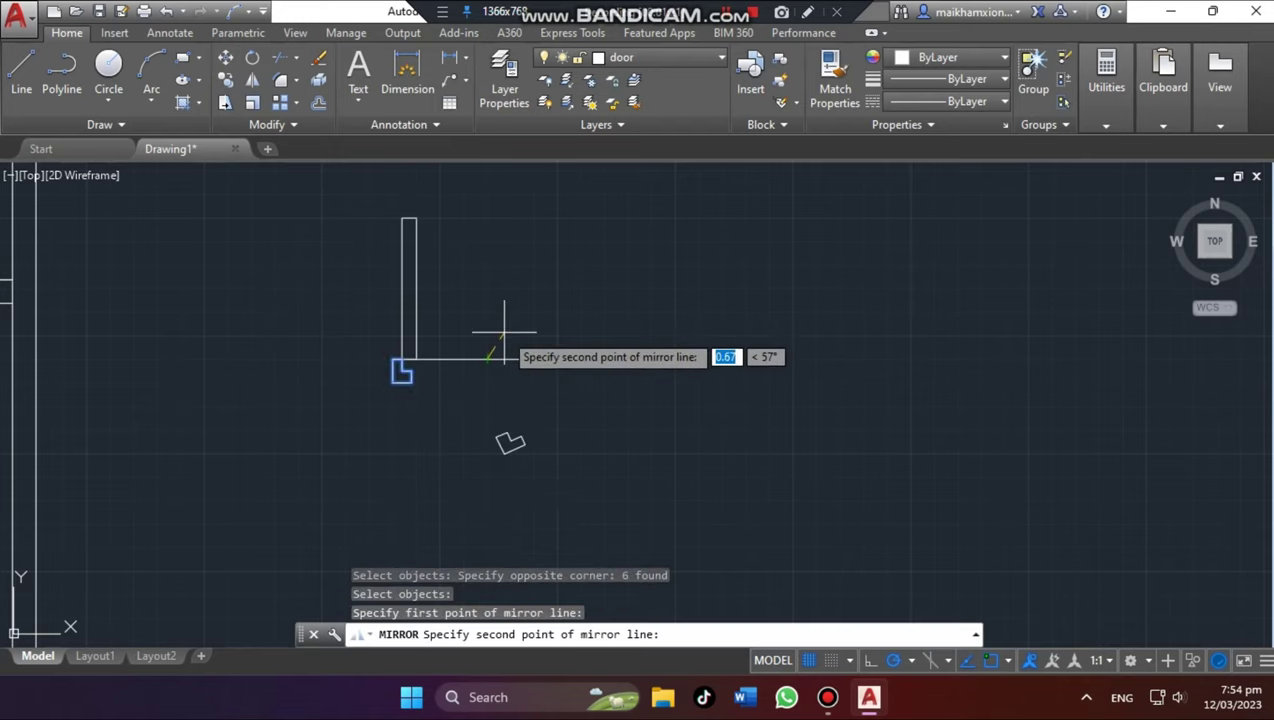
{"action": "left_click", "coordinate": [490, 258]}
{"action": "type", "text": "n"}
{"action": "key", "text": "Return"}
{"action": "key", "text": "Delete"}
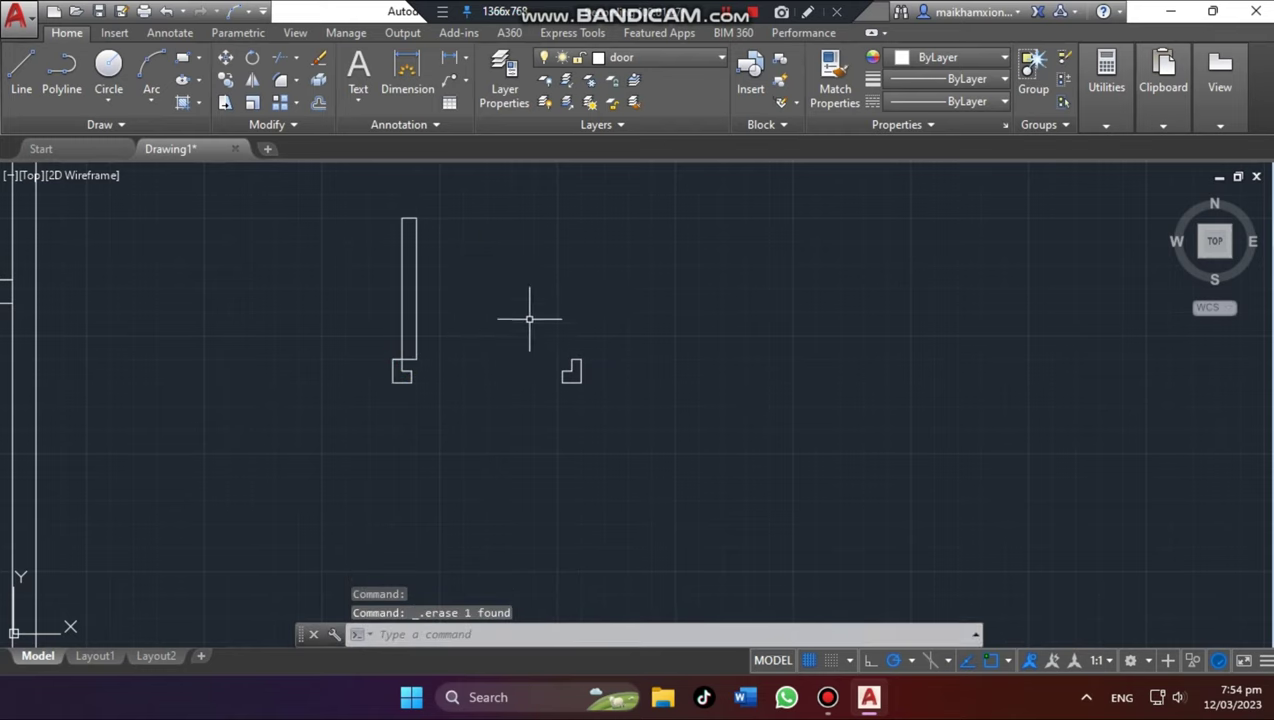
Draw a circle centred at the door leaf's corner reaching the opposite frame piece
{"action": "left_click", "coordinate": [108, 65]}
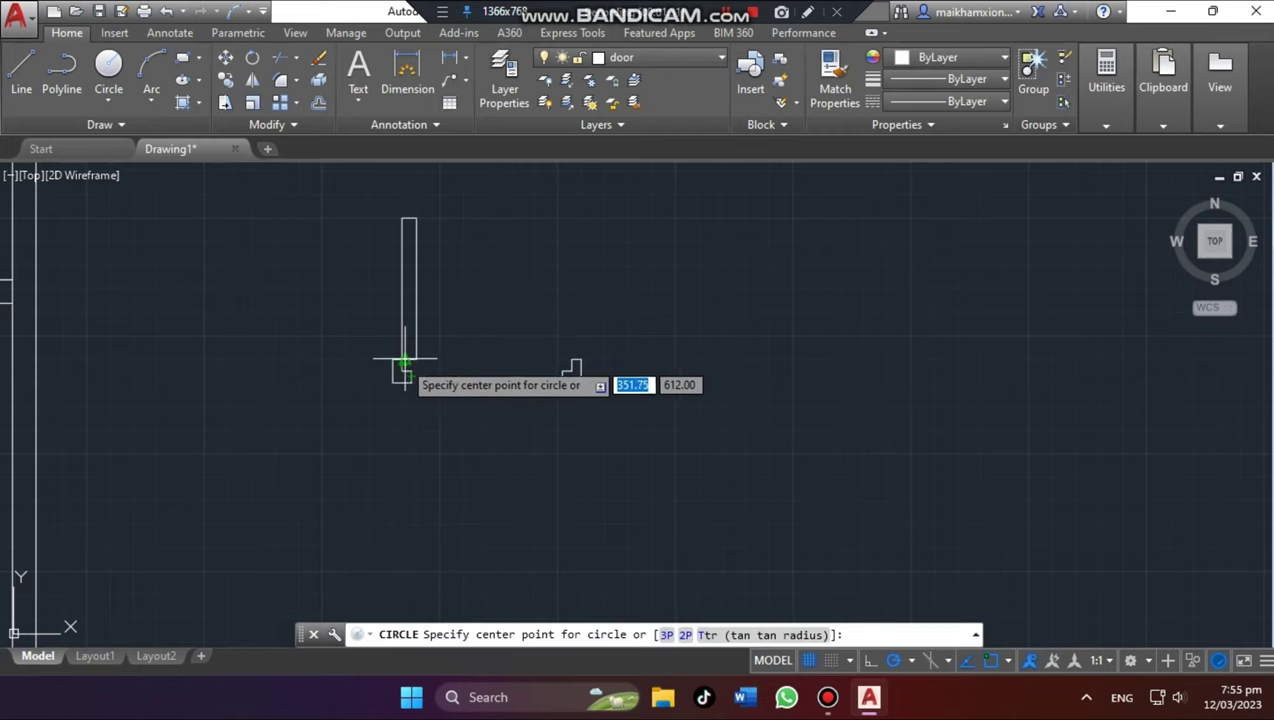
{"action": "scroll", "coordinate": [400, 360], "scroll_direction": "up", "scroll_amount": 4}
{"action": "left_click", "coordinate": [401, 356]}
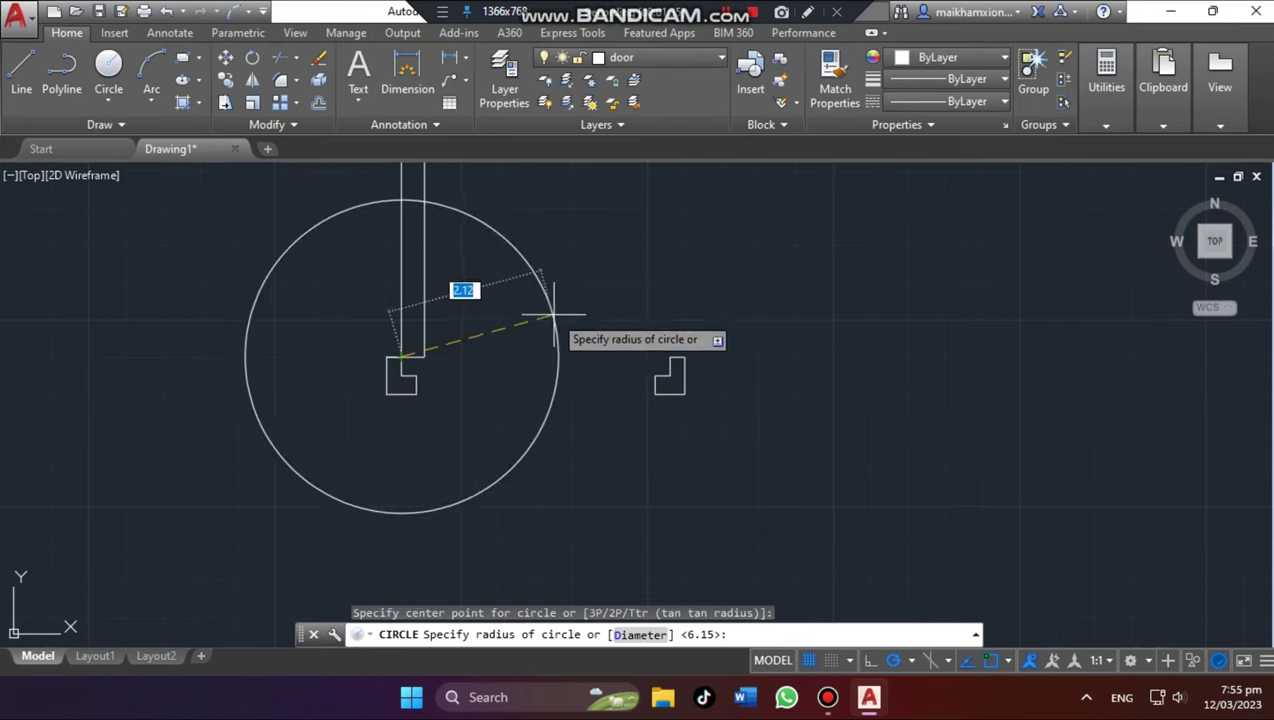
{"action": "left_click", "coordinate": [662, 292]}
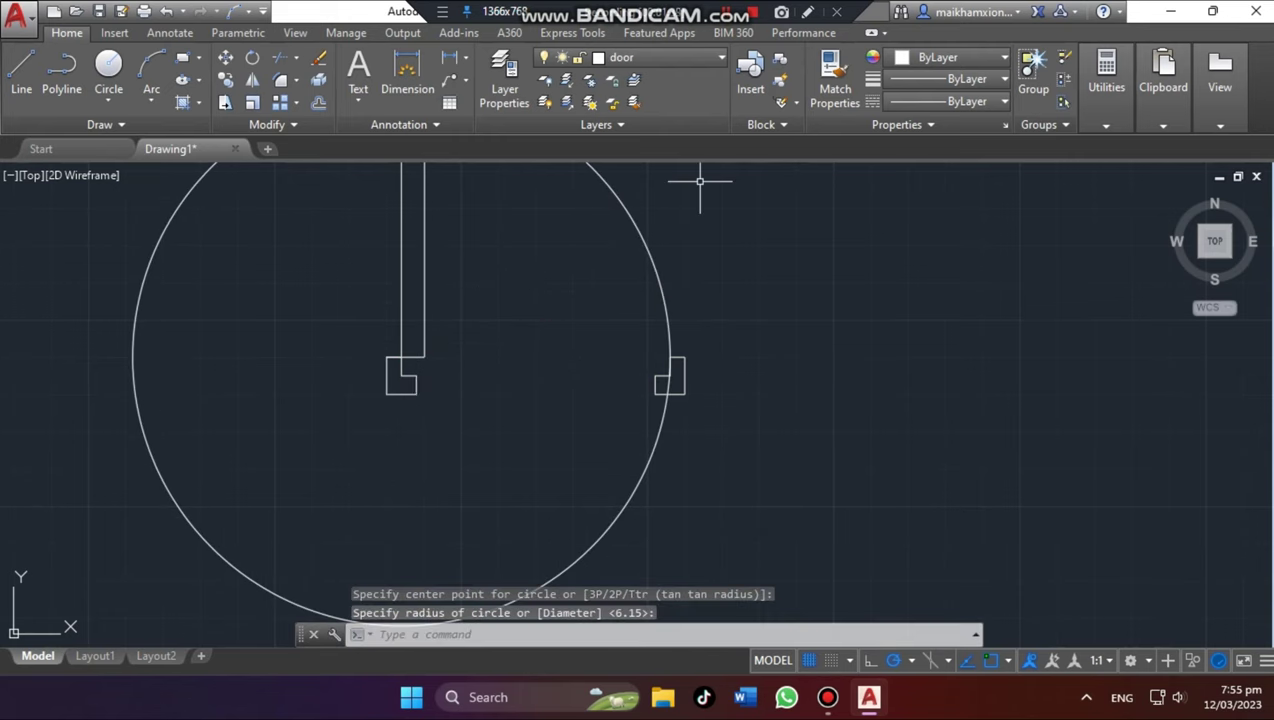
{"action": "scroll", "coordinate": [700, 181], "scroll_direction": "up", "scroll_amount": 2}
{"action": "scroll", "coordinate": [650, 230], "scroll_direction": "down", "scroll_amount": 6}
{"action": "scroll", "coordinate": [650, 230], "scroll_direction": "up", "scroll_amount": 2}
Trim the circle against the door to leave a quarter-circle swing arc
{"action": "type", "text": "tr"}
{"action": "key", "text": "Return"}
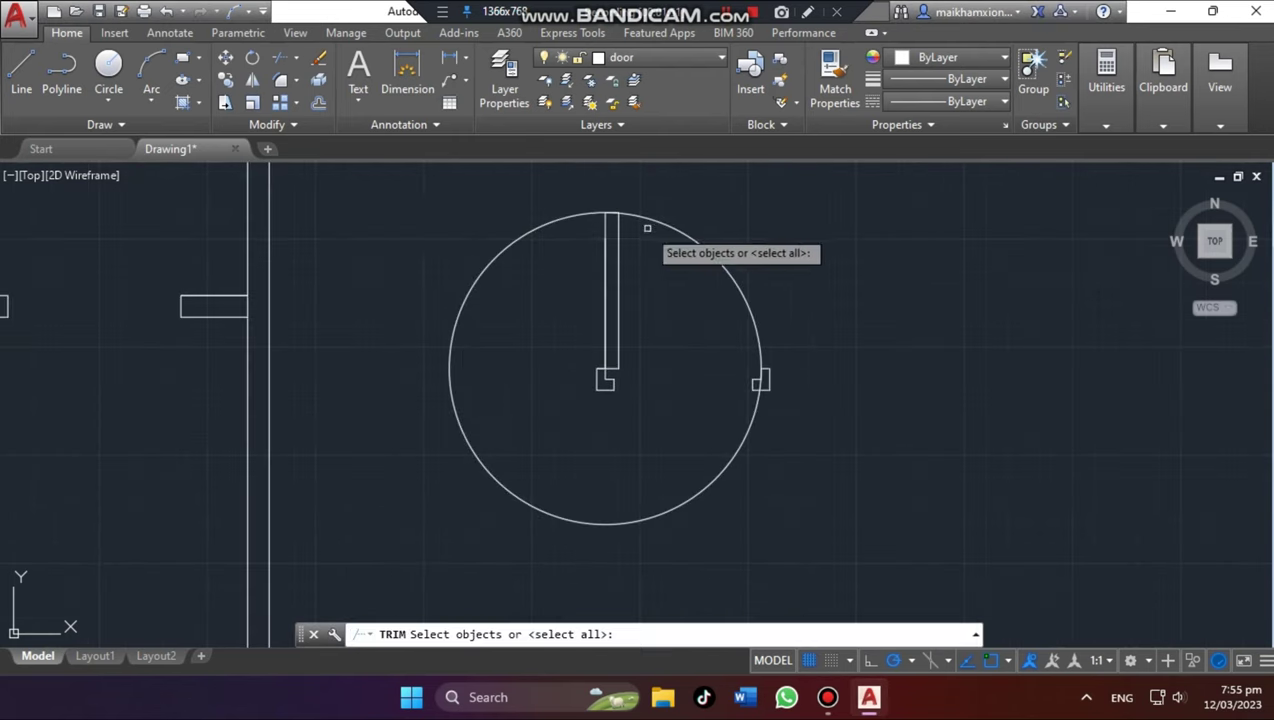
{"action": "left_click", "coordinate": [428, 190]}
{"action": "left_click", "coordinate": [866, 532]}
{"action": "key", "text": "Return"}
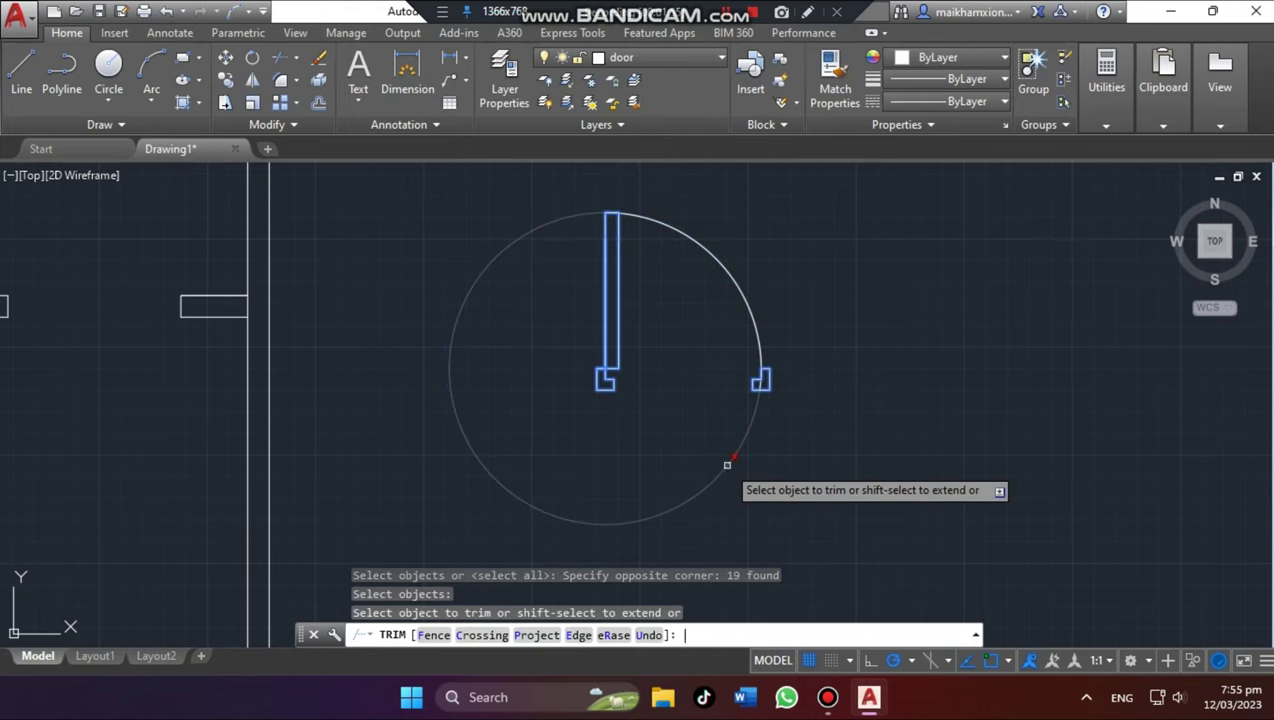
{"action": "left_click", "coordinate": [722, 462]}
{"action": "scroll", "coordinate": [657, 243], "scroll_direction": "up", "scroll_amount": 4}
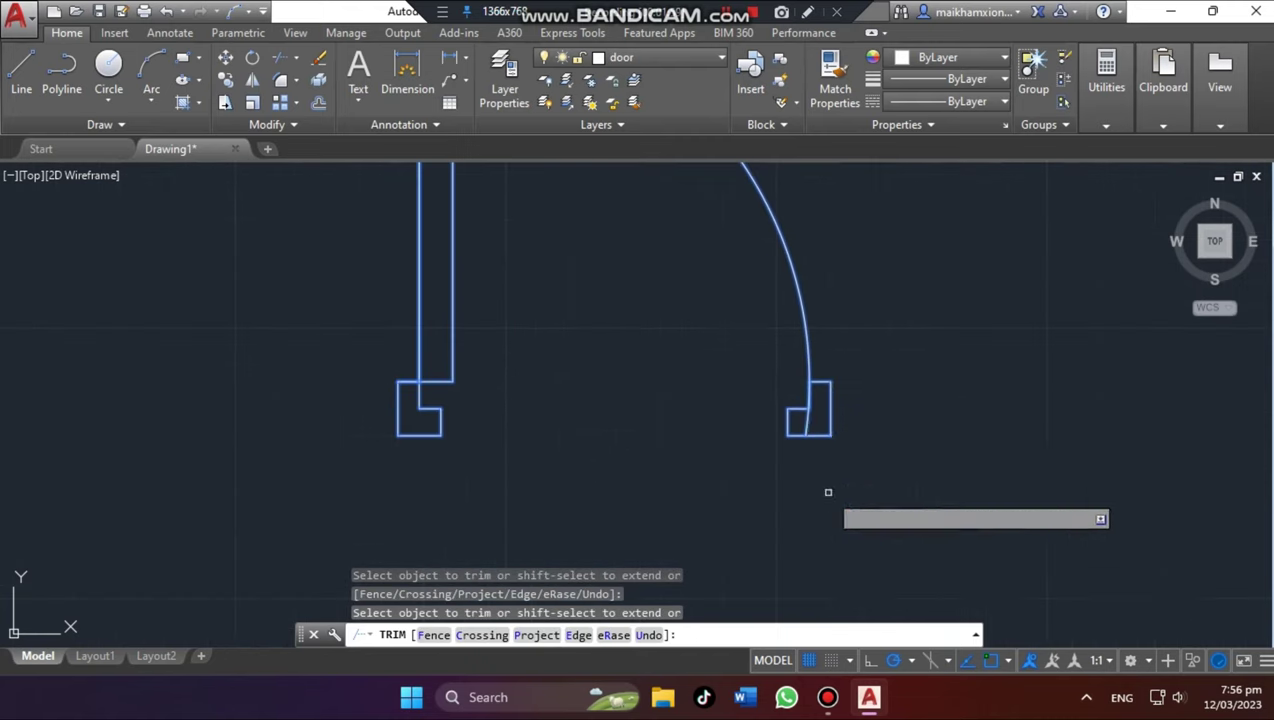
{"action": "scroll", "coordinate": [784, 403], "scroll_direction": "up", "scroll_amount": 3}
{"action": "scroll", "coordinate": [770, 387], "scroll_direction": "up", "scroll_amount": 2}
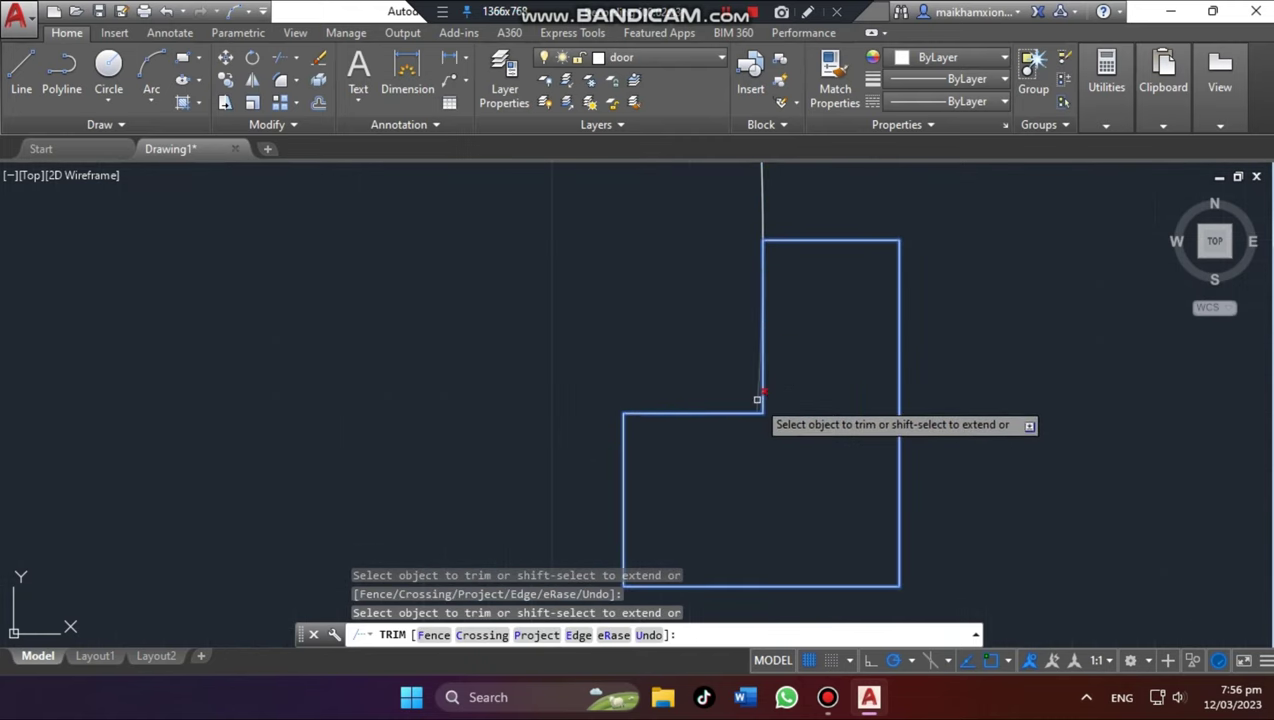
{"action": "scroll", "coordinate": [770, 350], "scroll_direction": "down", "scroll_amount": 3}
{"action": "scroll", "coordinate": [600, 230], "scroll_direction": "down", "scroll_amount": 3}
{"action": "scroll", "coordinate": [563, 168], "scroll_direction": "up", "scroll_amount": 2}
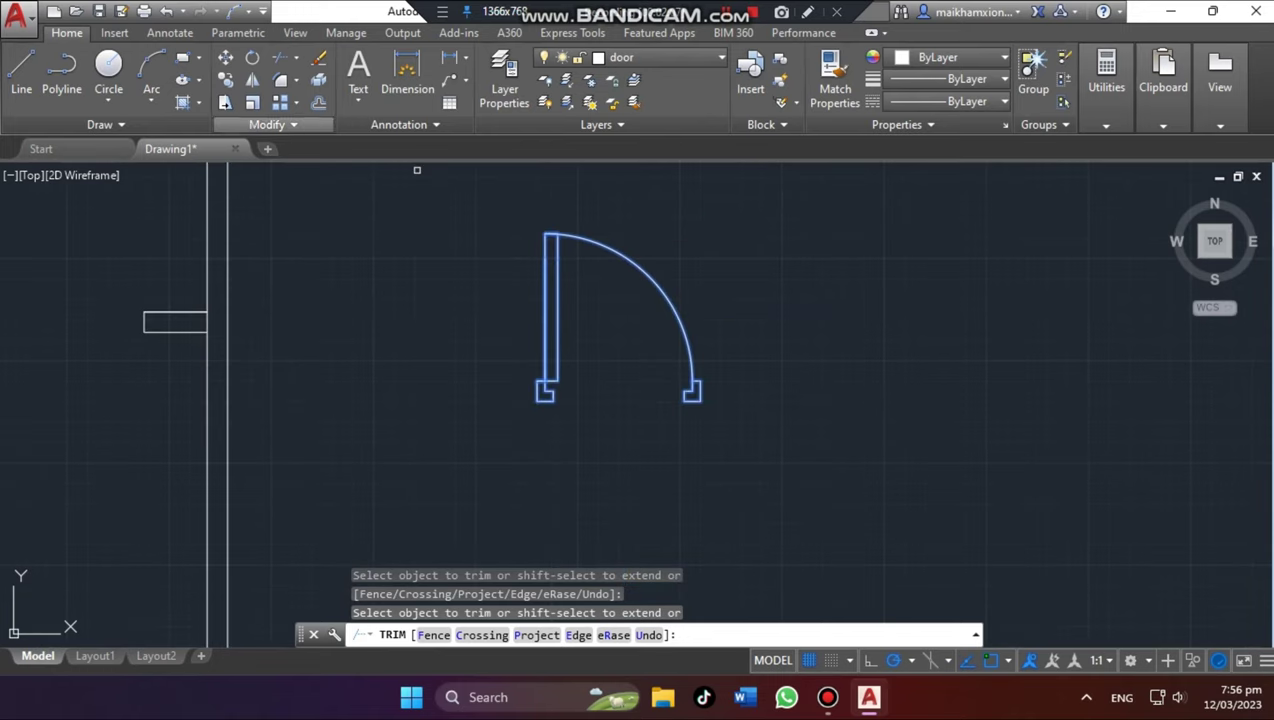
{"action": "key", "text": "Return"}
{"action": "scroll", "coordinate": [671, 250], "scroll_direction": "down", "scroll_amount": 2}
{"action": "scroll", "coordinate": [565, 295], "scroll_direction": "down", "scroll_amount": 1}
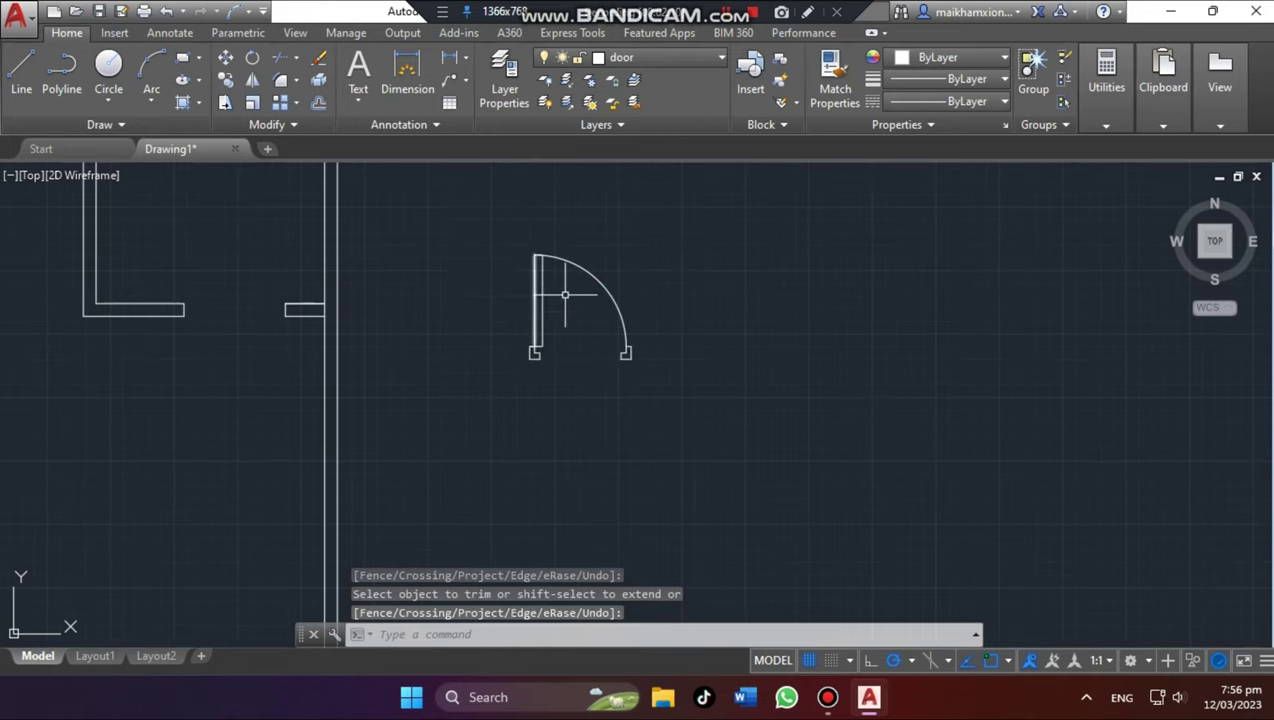
Window-select the door leaf, frame pieces and swing arc
{"action": "left_click", "coordinate": [507, 240]}
{"action": "left_click", "coordinate": [694, 392]}
{"action": "left_click", "coordinate": [694, 293]}
{"action": "left_click", "coordinate": [666, 368]}
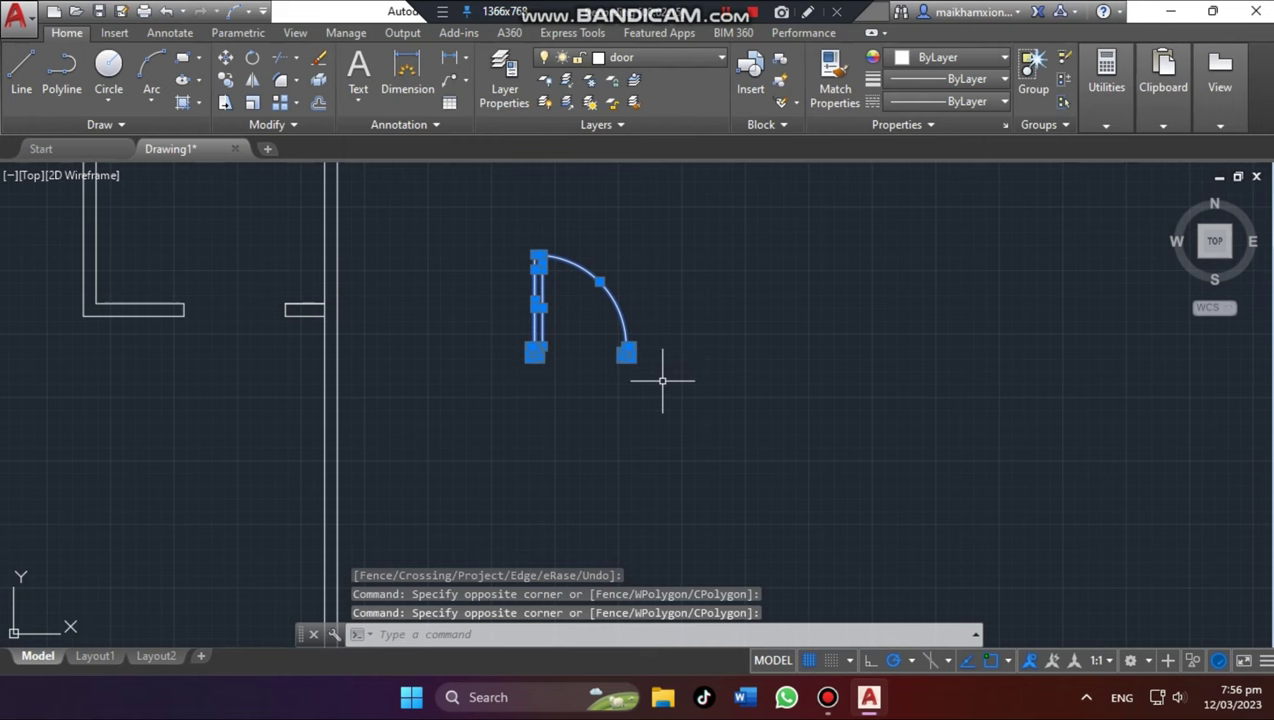
Define the block 'door' from the door with its base point at the door's corner
{"action": "type", "text": "b"}
{"action": "key", "text": "Return"}
{"action": "type", "text": "door"}
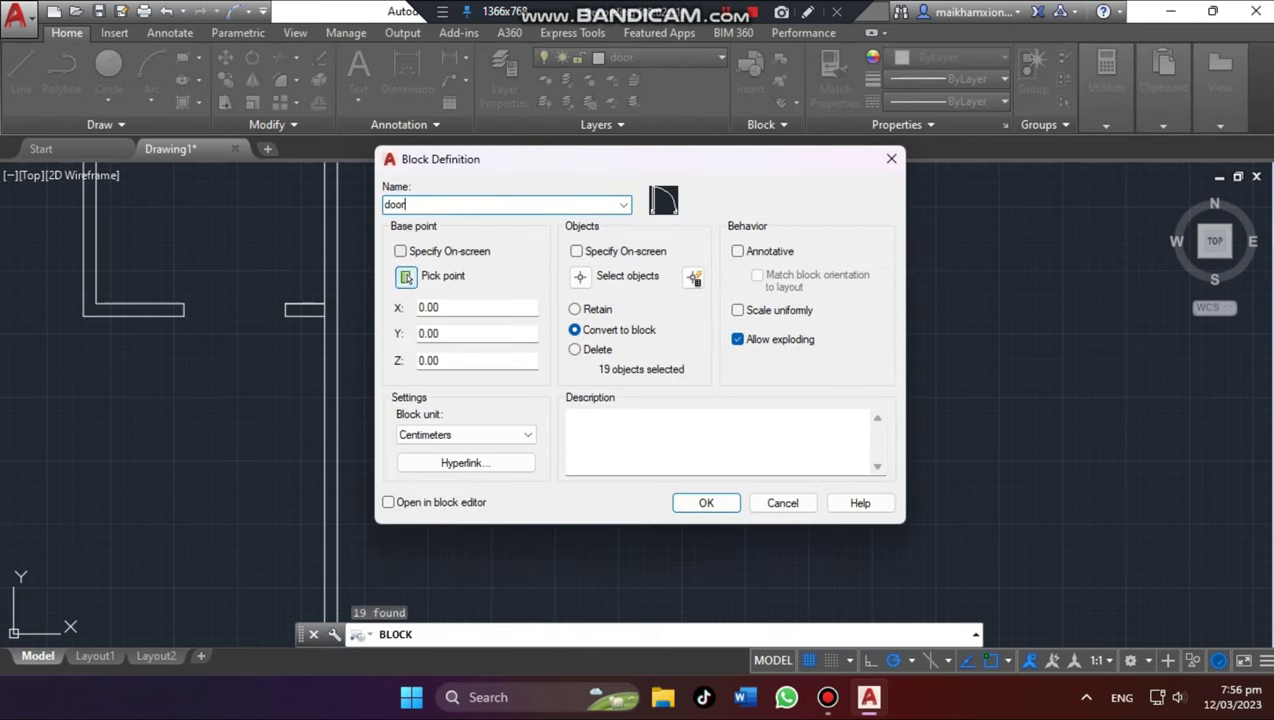
{"action": "left_click", "coordinate": [405, 277]}
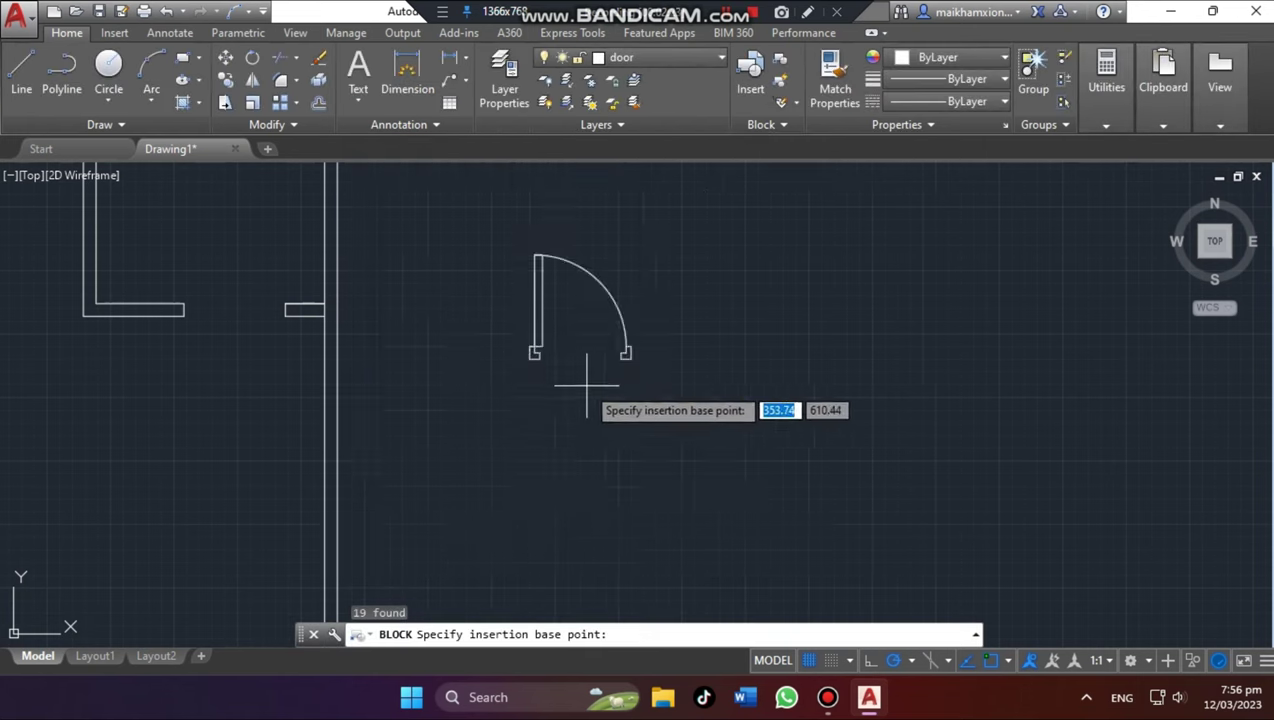
{"action": "scroll", "coordinate": [583, 369], "scroll_direction": "up", "scroll_amount": 3}
{"action": "left_click", "coordinate": [506, 333]}
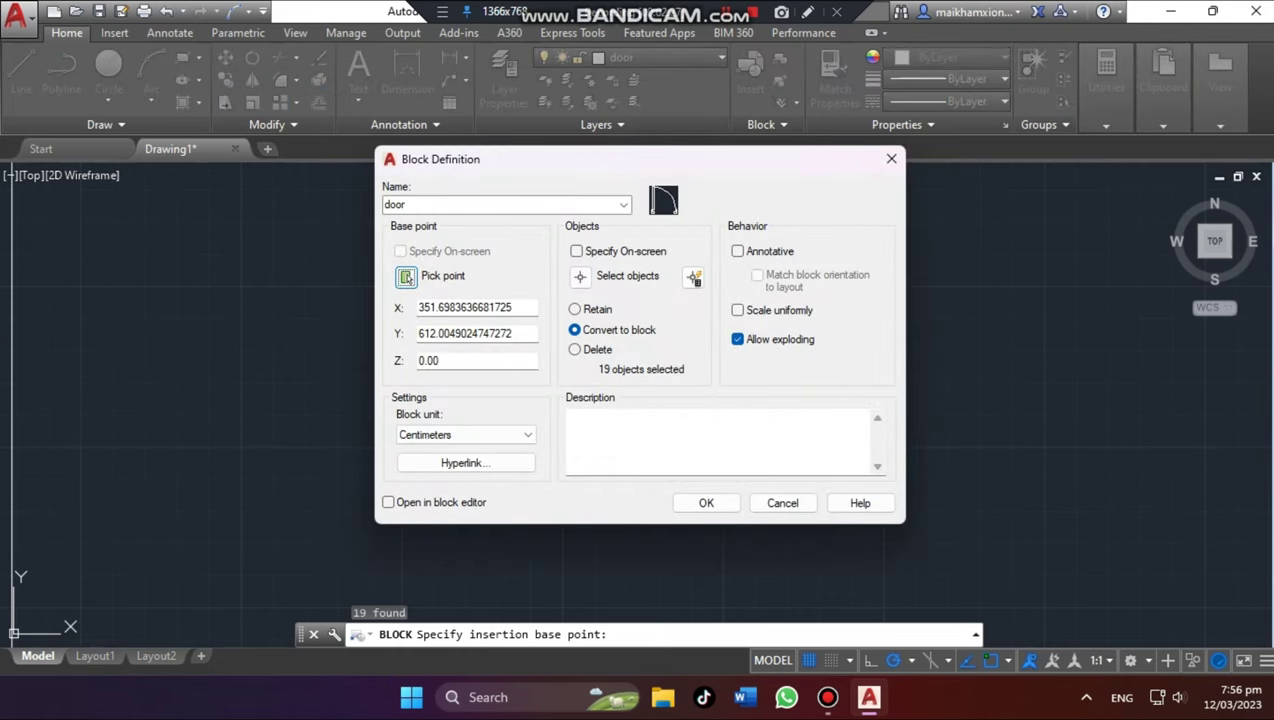
{"action": "left_click", "coordinate": [706, 503]}
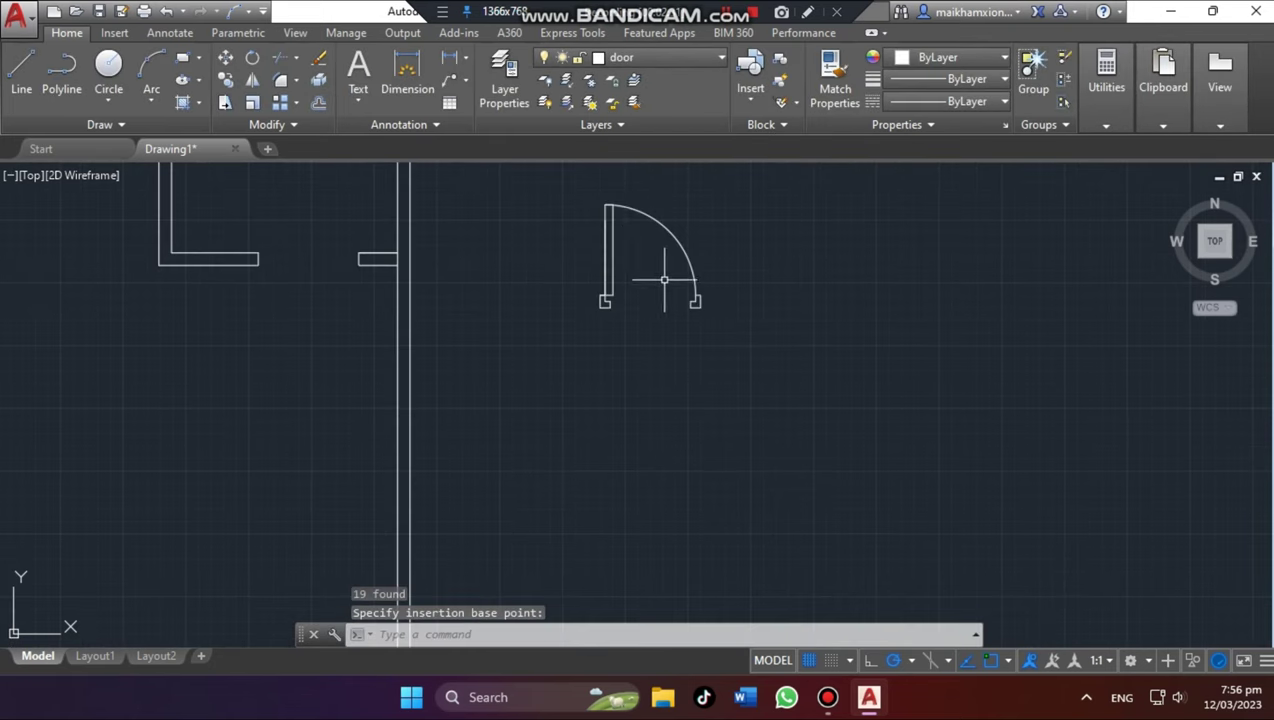
Reselect the door and reopen Block Definition, then cancel after the empty-name warning
{"action": "left_click", "coordinate": [583, 185]}
{"action": "left_click", "coordinate": [720, 358]}
{"action": "type", "text": "b"}
{"action": "key", "text": "Return"}
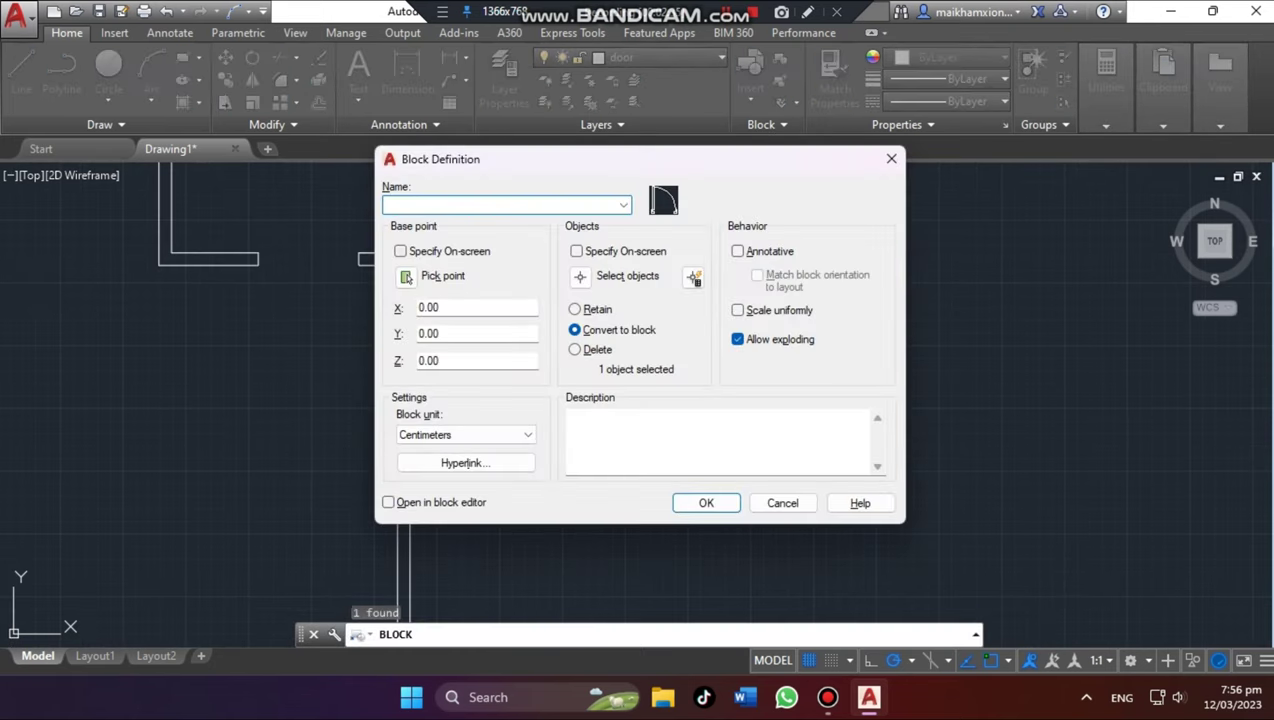
{"action": "left_click", "coordinate": [706, 503]}
{"action": "left_click", "coordinate": [751, 345]}
{"action": "left_click", "coordinate": [891, 159]}
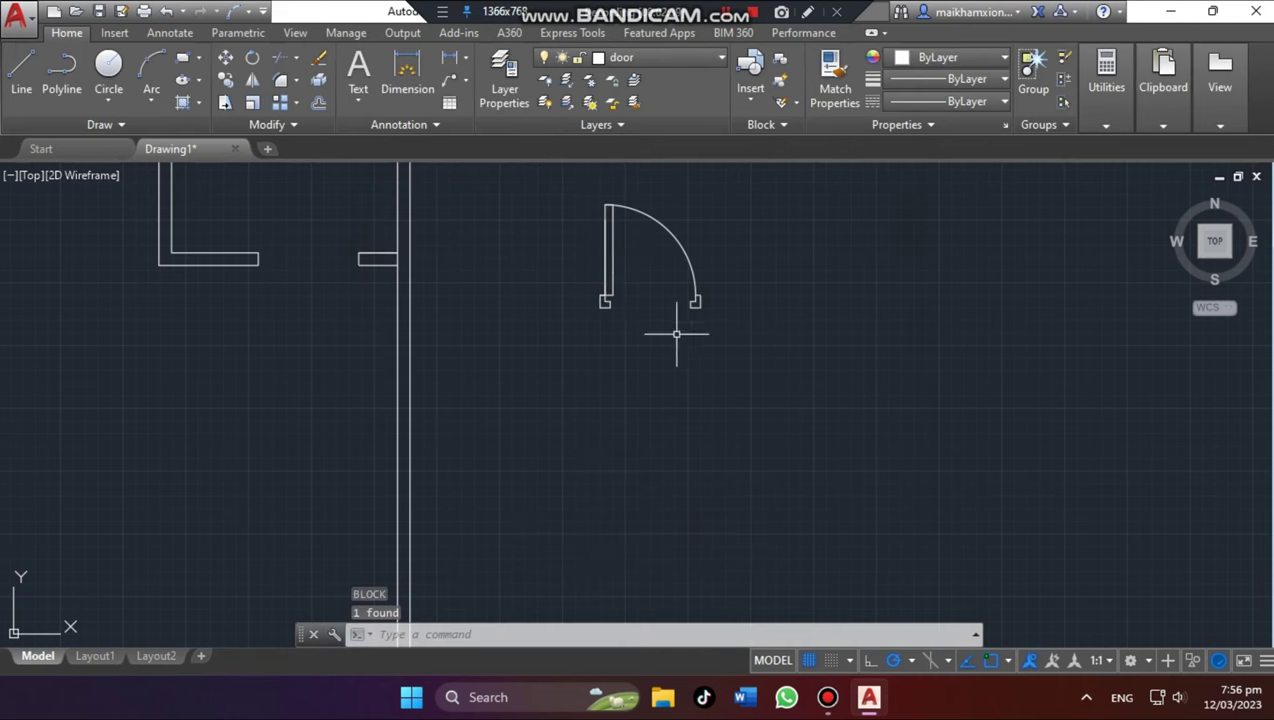
{"action": "scroll", "coordinate": [690, 300], "scroll_direction": "down", "scroll_amount": 4}
{"action": "scroll", "coordinate": [718, 270], "scroll_direction": "up", "scroll_amount": 3}
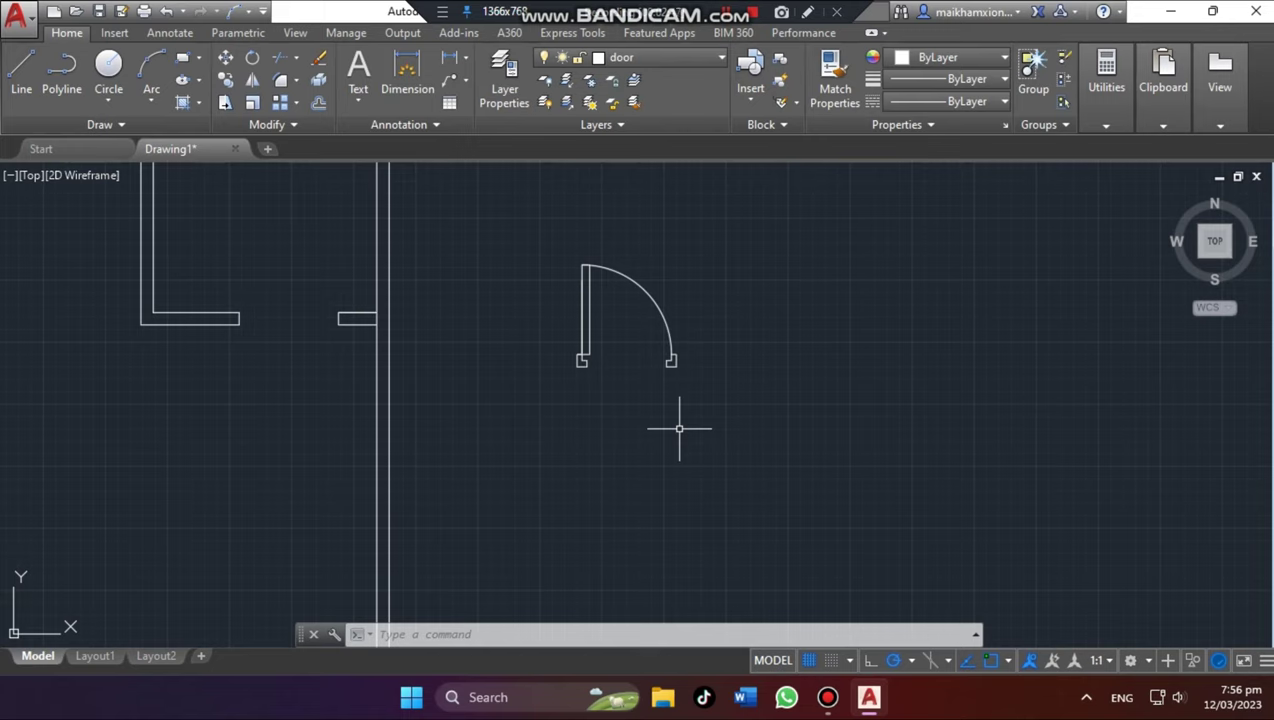
Mirror the door block across a horizontal line below it, keeping the original
{"action": "type", "text": "mi"}
{"action": "key", "text": "Return"}
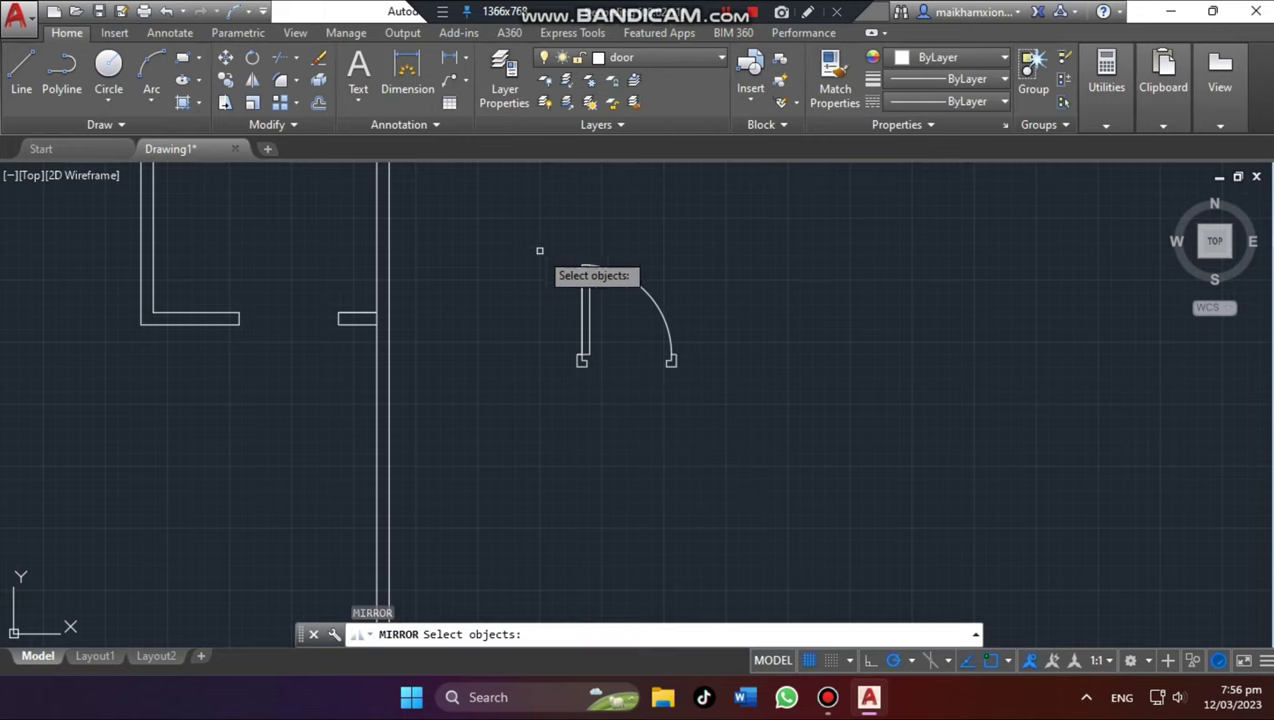
{"action": "left_click", "coordinate": [531, 234]}
{"action": "left_click", "coordinate": [727, 427]}
{"action": "key", "text": "Return"}
{"action": "left_click", "coordinate": [645, 463]}
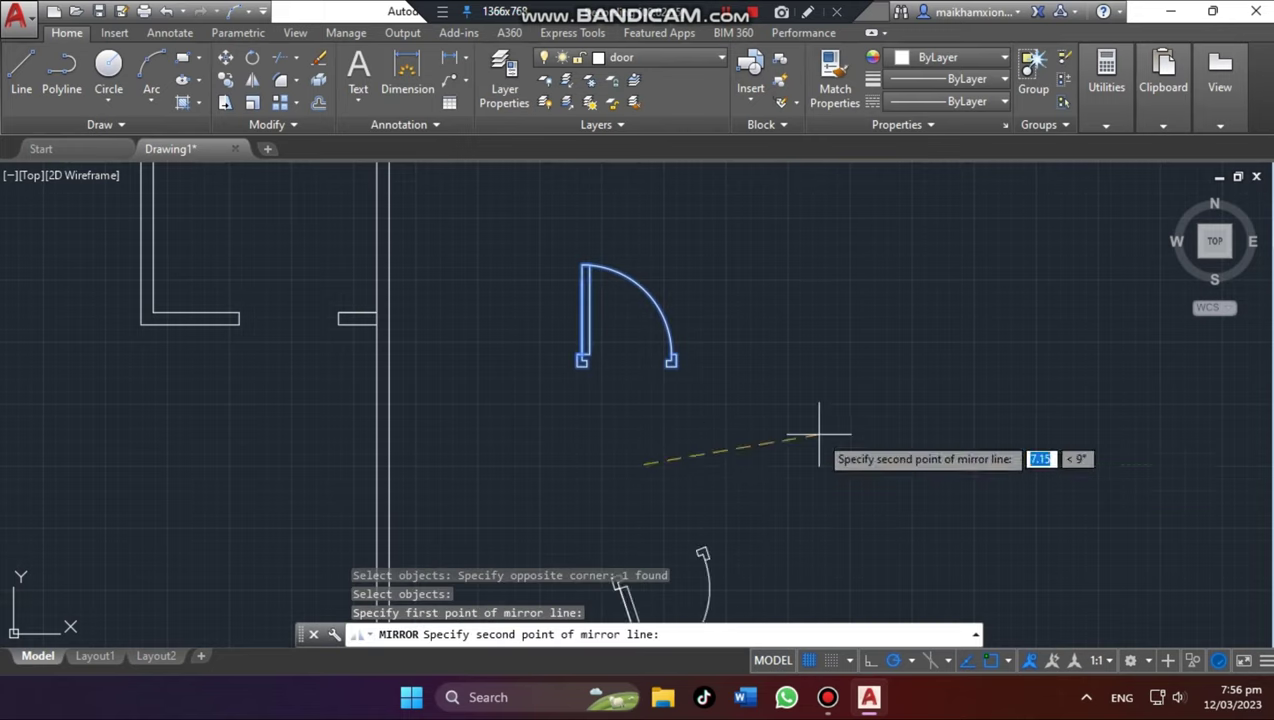
{"action": "left_click", "coordinate": [708, 464]}
{"action": "type", "text": "n"}
{"action": "key", "text": "Return"}
{"action": "scroll", "coordinate": [738, 450], "scroll_direction": "down", "scroll_amount": 4}
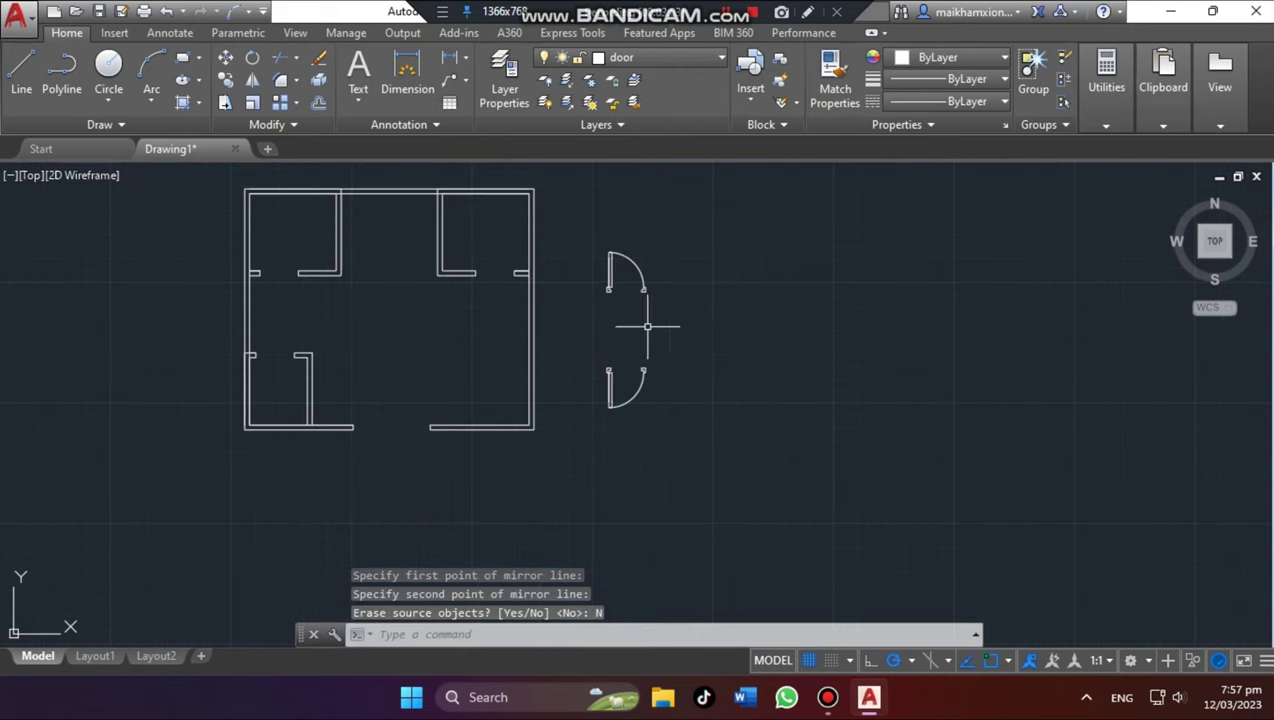
Mirror both doors across a vertical line, keeping the originals
{"action": "type", "text": "mi"}
{"action": "key", "text": "Return"}
{"action": "left_click", "coordinate": [571, 231]}
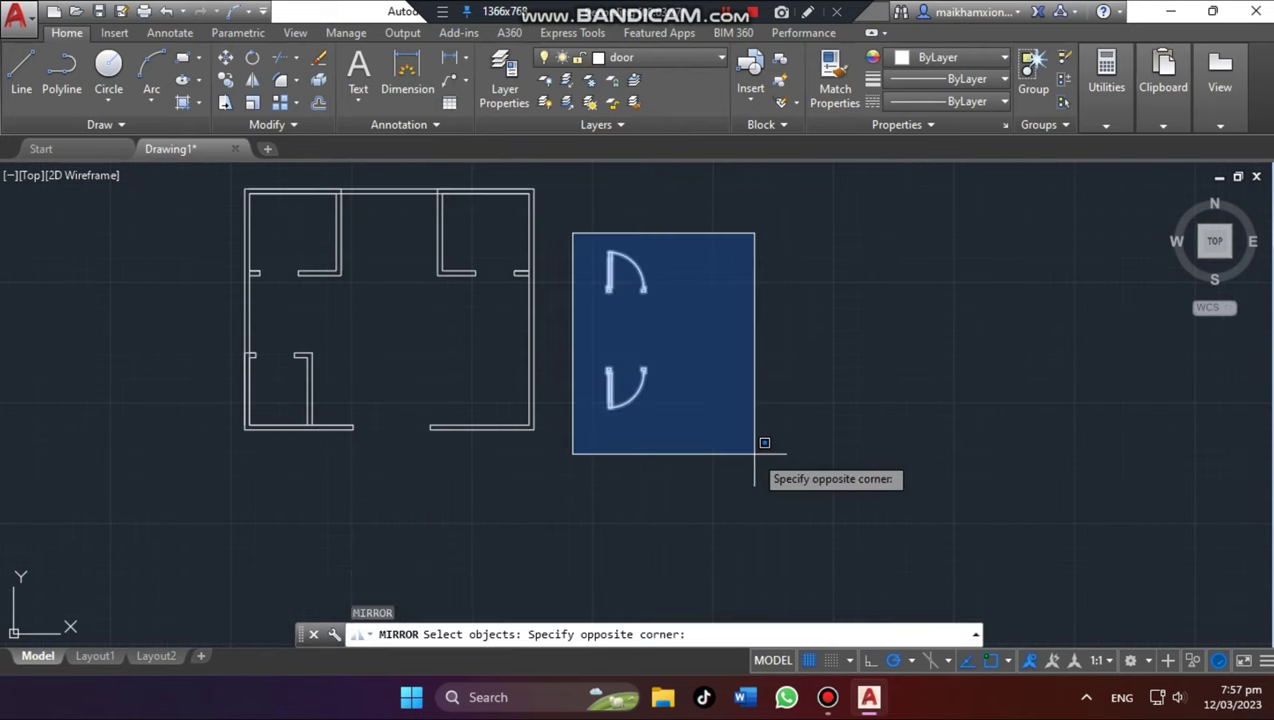
{"action": "left_click", "coordinate": [762, 441]}
{"action": "key", "text": "Return"}
{"action": "left_click", "coordinate": [752, 363]}
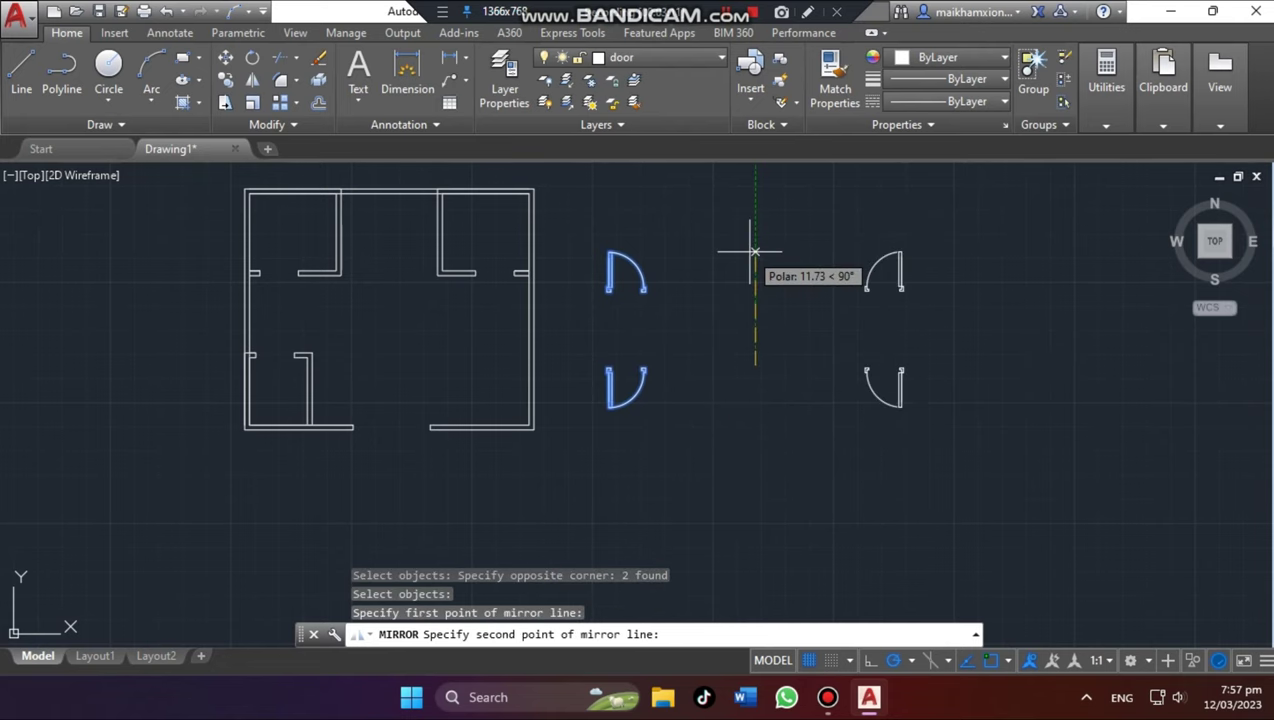
{"action": "left_click", "coordinate": [749, 252]}
{"action": "key", "text": "Return"}
{"action": "scroll", "coordinate": [756, 250], "scroll_direction": "up", "scroll_amount": 2}
{"action": "scroll", "coordinate": [455, 356], "scroll_direction": "up", "scroll_amount": 4}
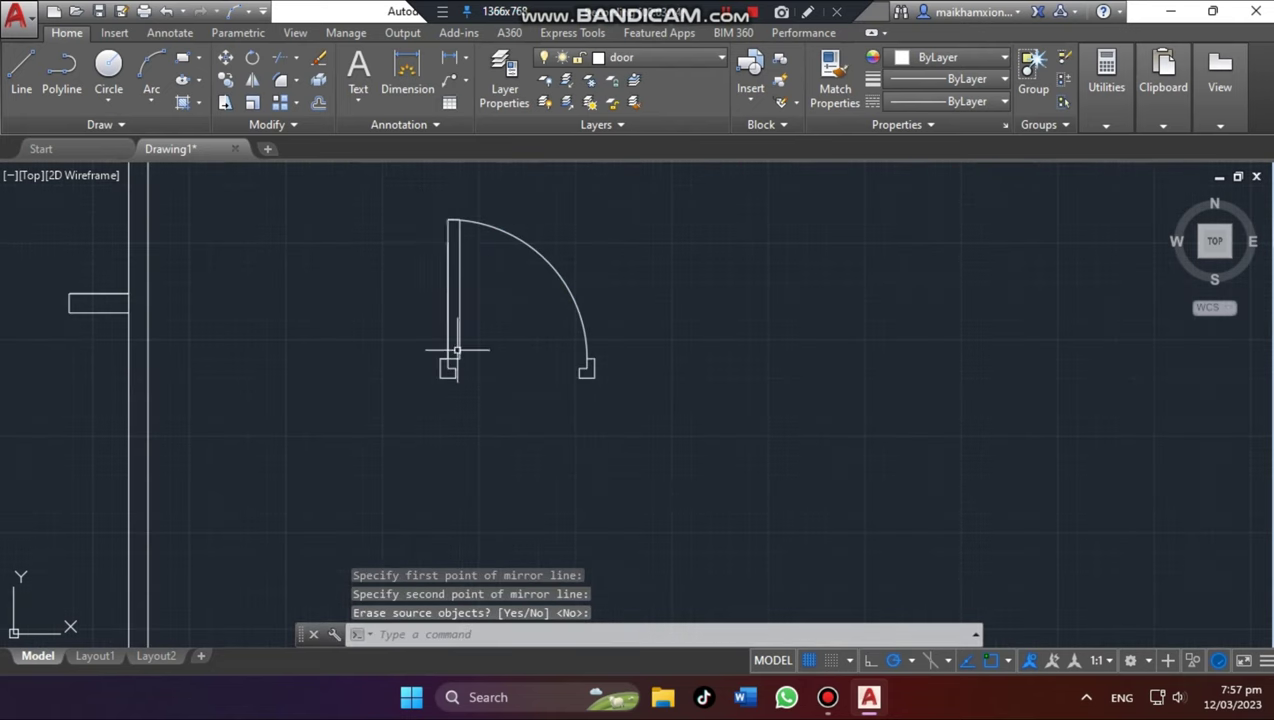
{"action": "scroll", "coordinate": [548, 303], "scroll_direction": "down", "scroll_amount": 4}
{"action": "scroll", "coordinate": [548, 303], "scroll_direction": "down", "scroll_amount": 2}
{"action": "scroll", "coordinate": [399, 488], "scroll_direction": "up", "scroll_amount": 2}
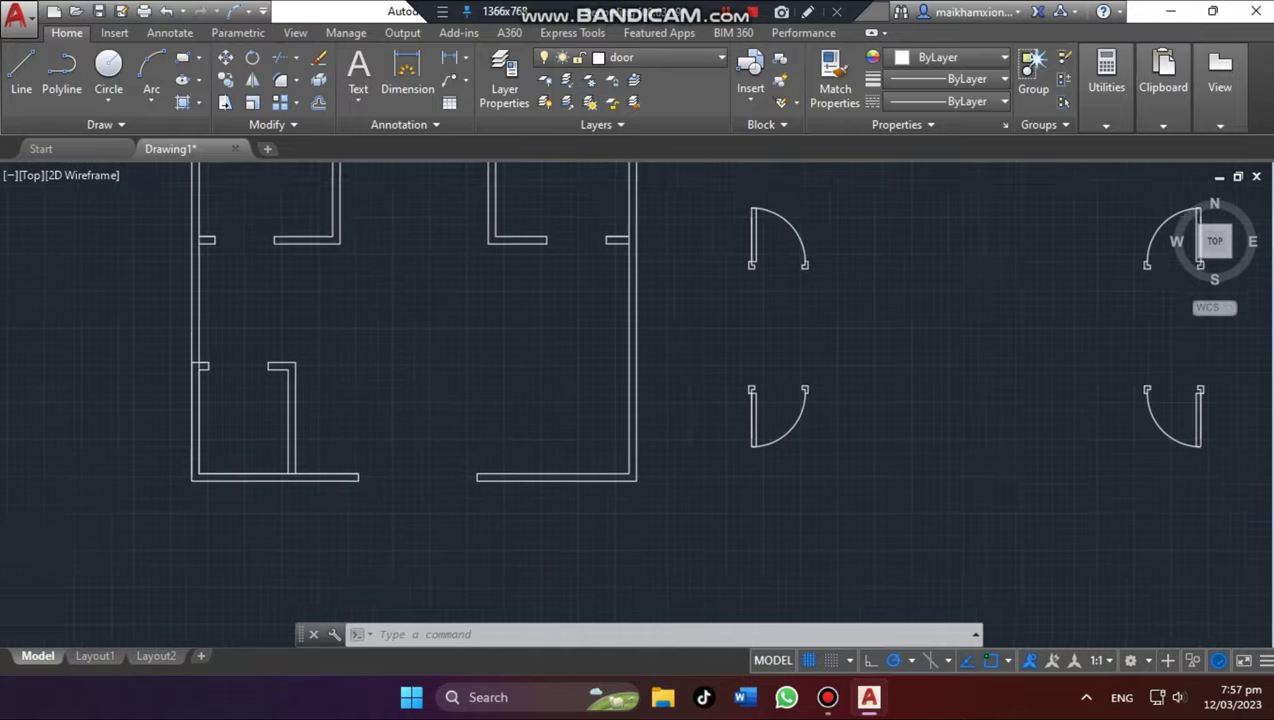
{"action": "scroll", "coordinate": [830, 199], "scroll_direction": "up", "scroll_amount": 2}
{"action": "scroll", "coordinate": [638, 214], "scroll_direction": "up", "scroll_amount": 1}
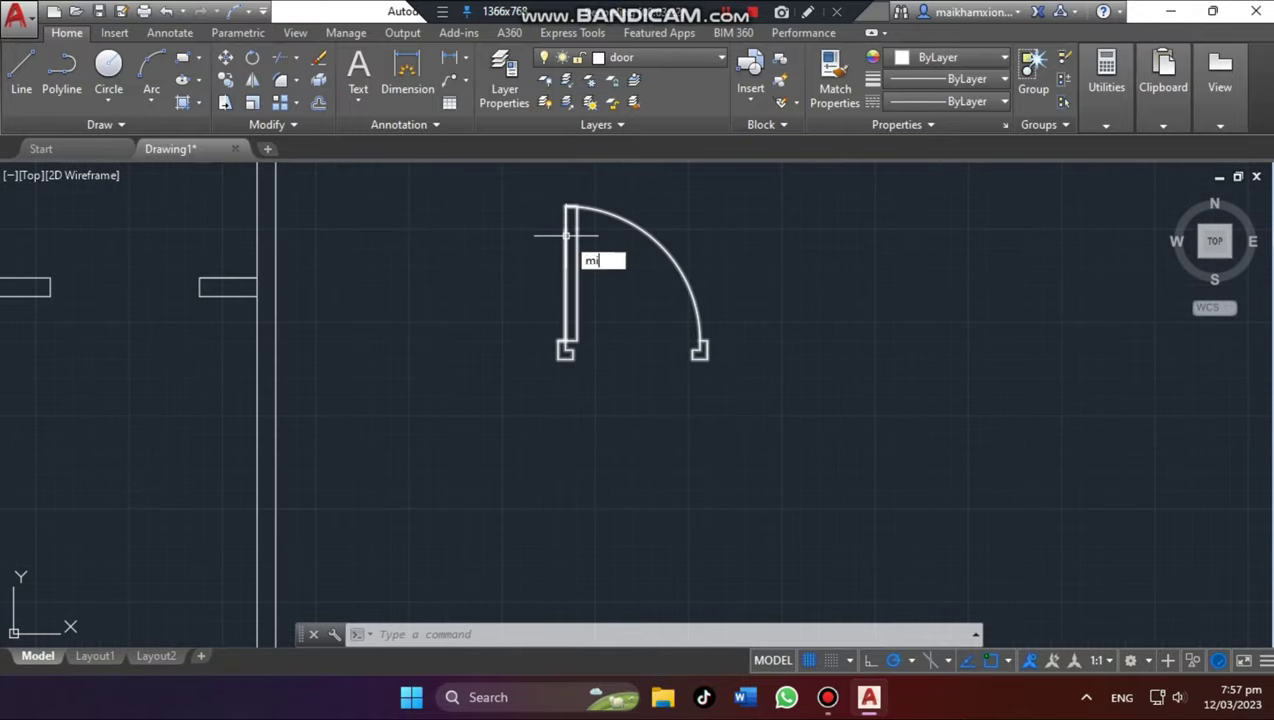
Mirror the upper-right door about its right jamb to form a back-to-back double door
{"action": "key", "text": "Return"}
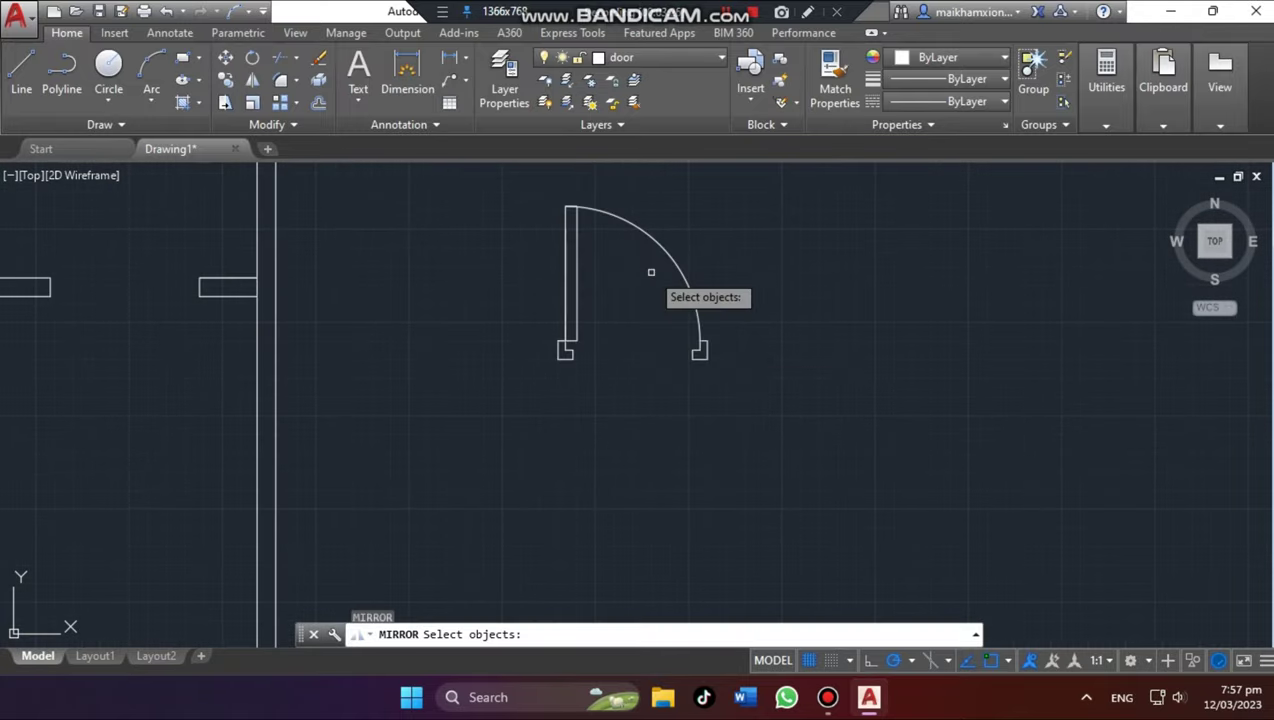
{"action": "left_click", "coordinate": [500, 188]}
{"action": "left_click", "coordinate": [651, 216]}
{"action": "key", "text": "Return"}
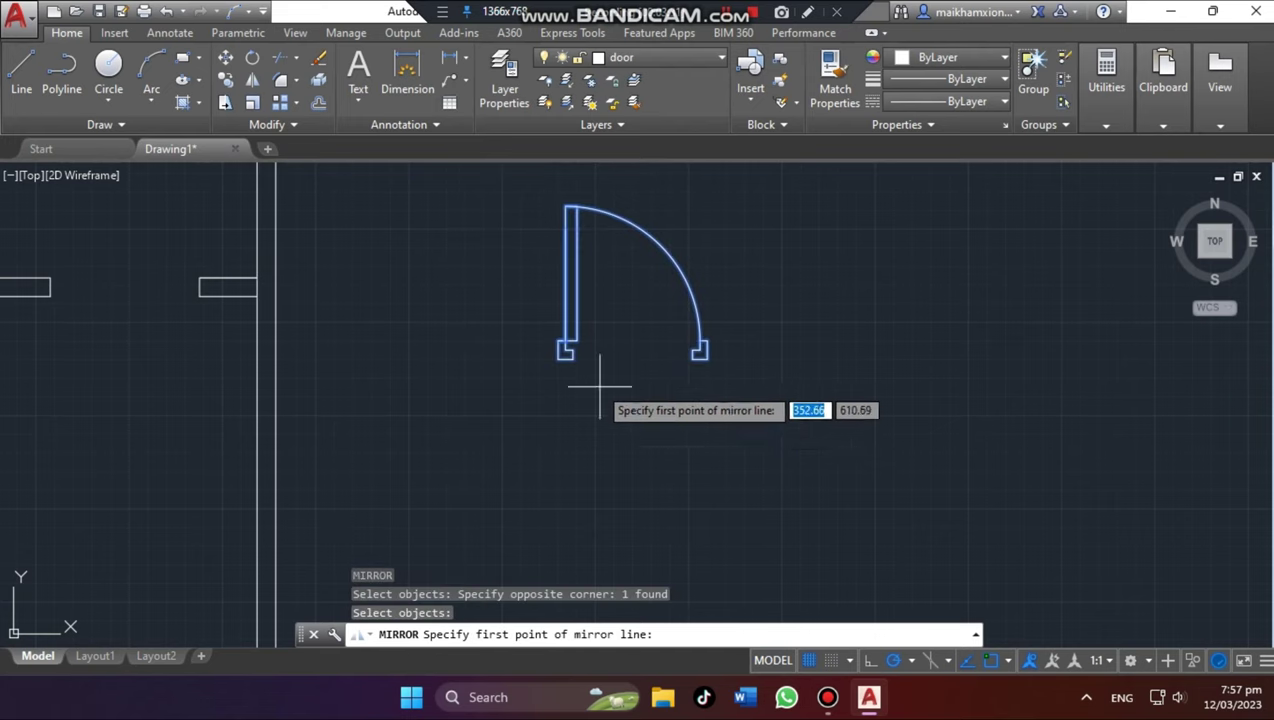
{"action": "left_click", "coordinate": [724, 358]}
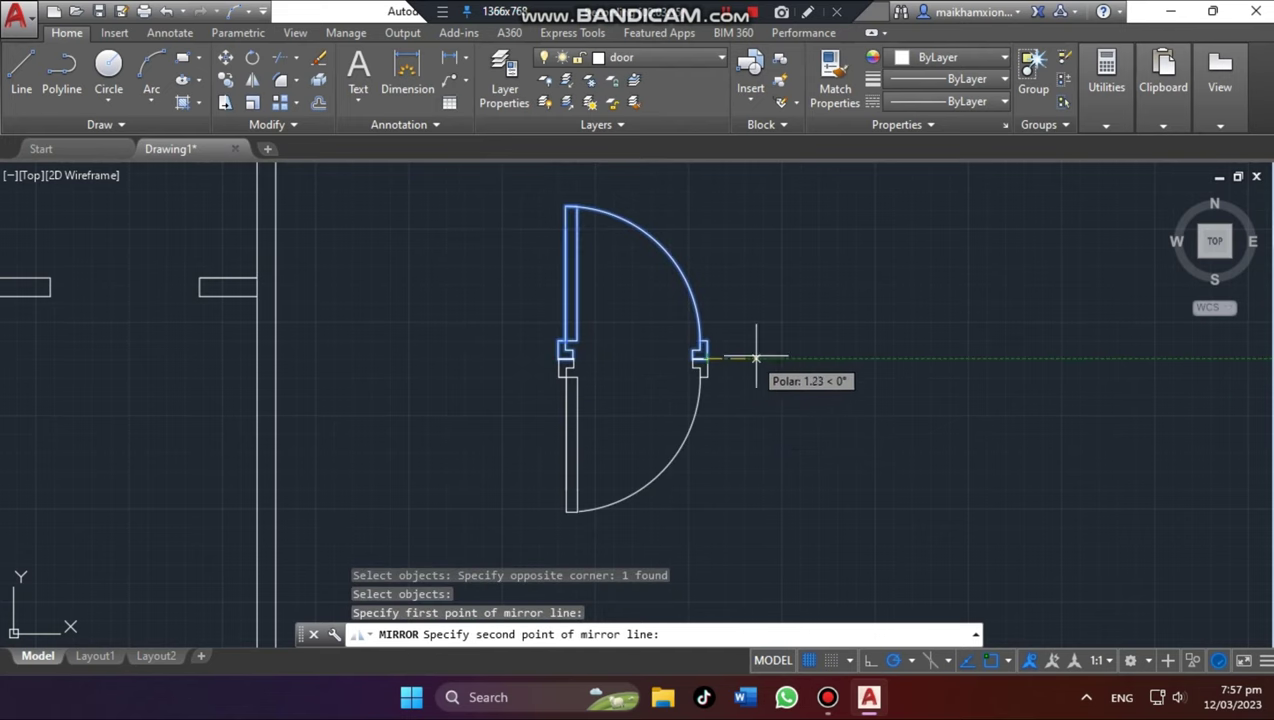
{"action": "left_click", "coordinate": [737, 333]}
{"action": "left_click", "coordinate": [748, 347]}
{"action": "scroll", "coordinate": [783, 240], "scroll_direction": "down", "scroll_amount": 4}
{"action": "scroll", "coordinate": [783, 244], "scroll_direction": "up", "scroll_amount": 2}
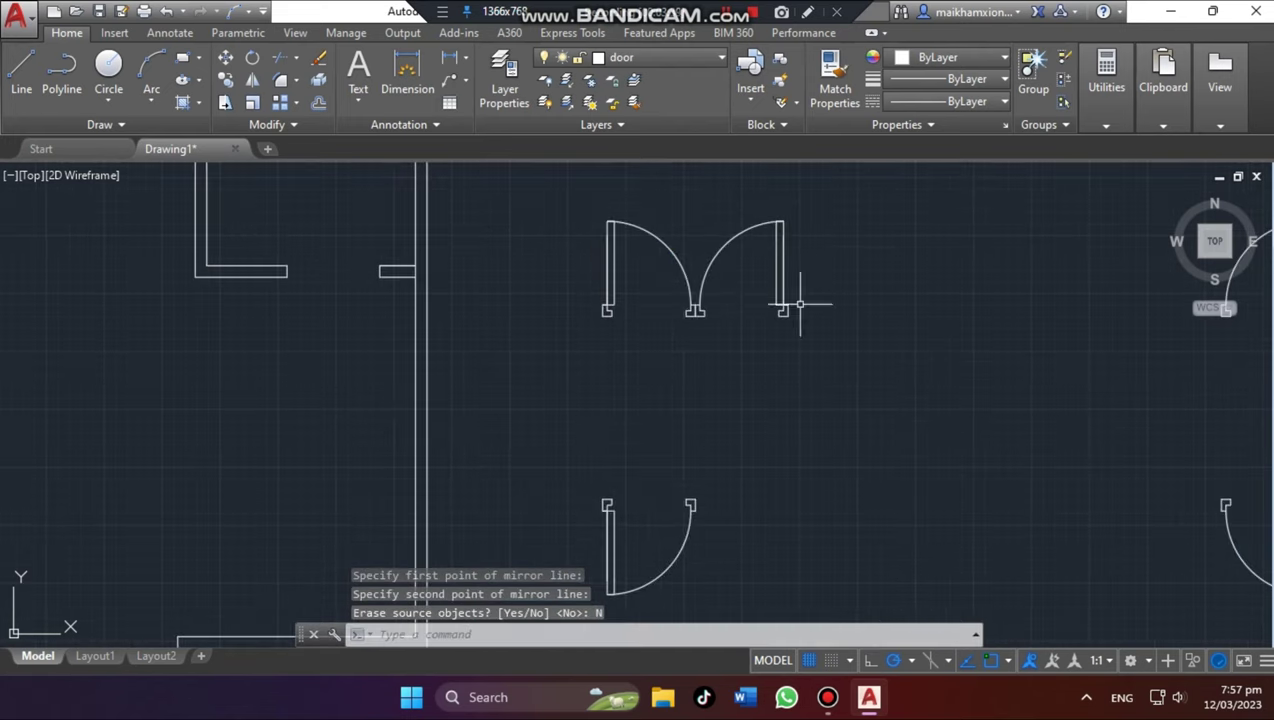
{"action": "scroll", "coordinate": [805, 293], "scroll_direction": "down", "scroll_amount": 2}
Select the single door and start the COPY command on it
{"action": "left_click", "coordinate": [1150, 285]}
{"action": "type", "text": "co"}
{"action": "key", "text": "Return"}
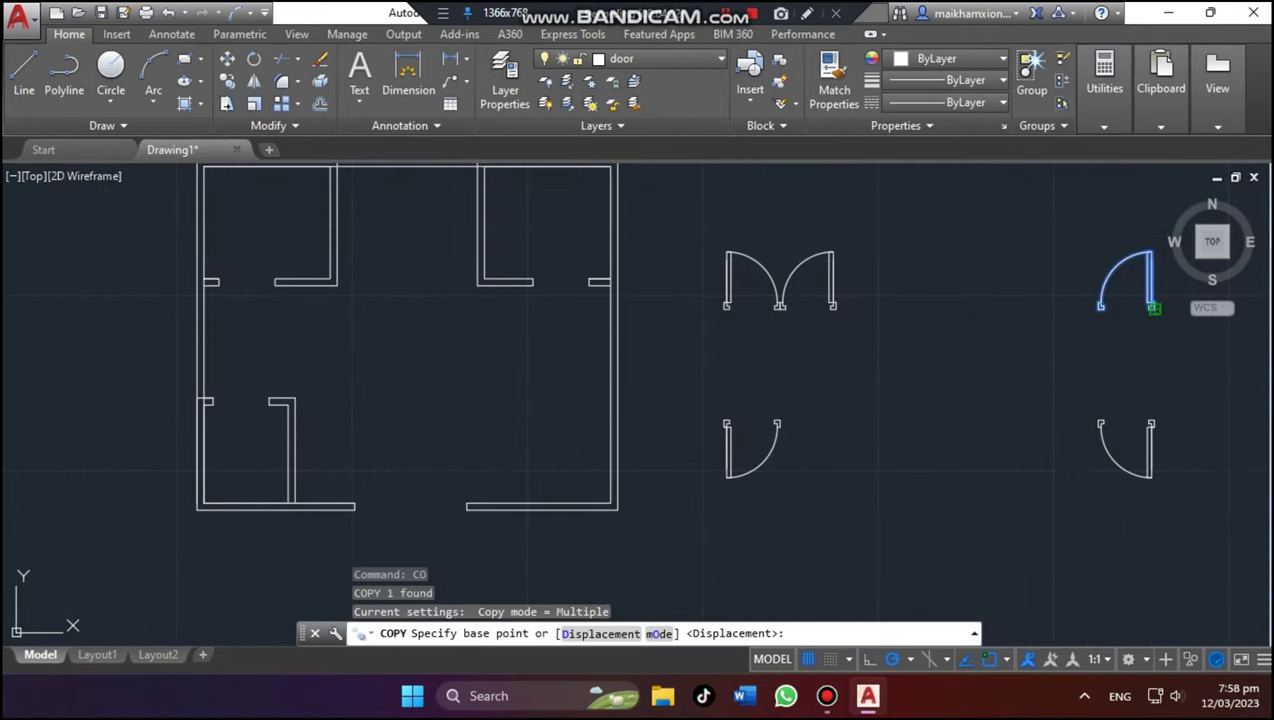
Copy the single door into the upper-left and upper-right room doorways
{"action": "left_click", "coordinate": [1101, 306]}
{"action": "scroll", "coordinate": [565, 284], "scroll_direction": "up", "scroll_amount": 5}
{"action": "left_click", "coordinate": [596, 277]}
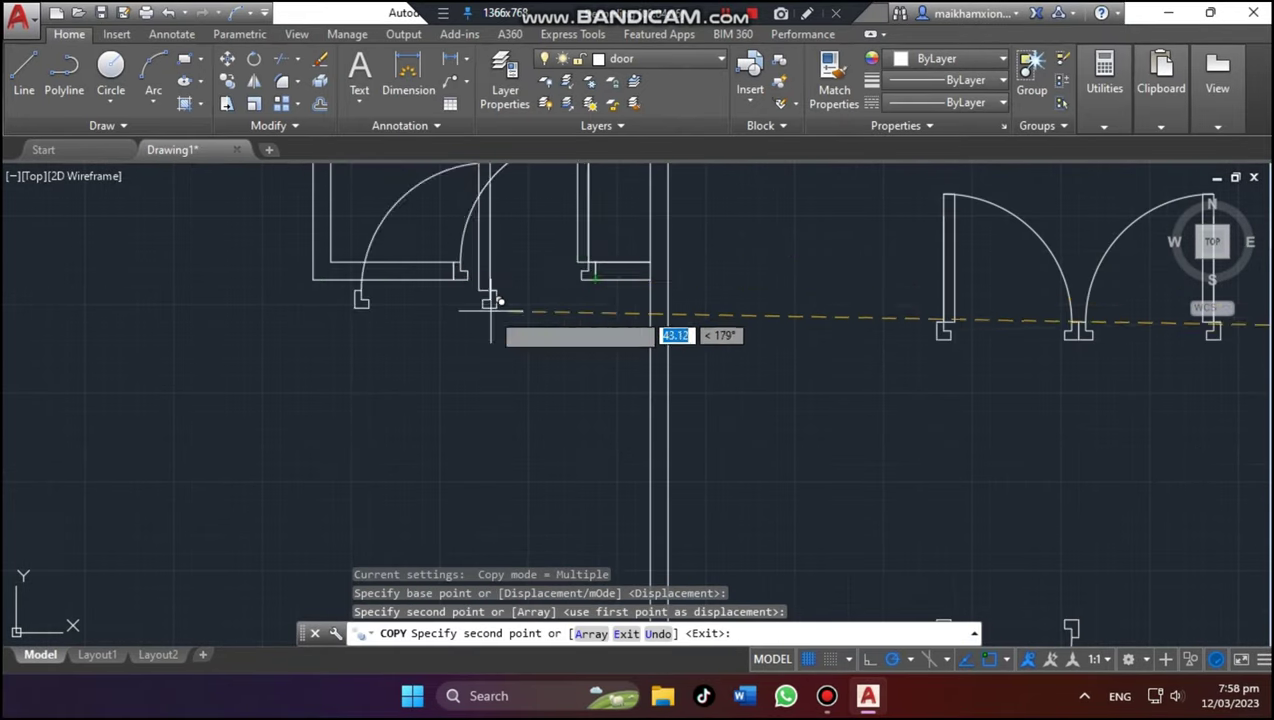
{"action": "scroll", "coordinate": [489, 296], "scroll_direction": "down", "scroll_amount": 3}
{"action": "scroll", "coordinate": [421, 318], "scroll_direction": "up", "scroll_amount": 3}
{"action": "left_click", "coordinate": [252, 268]}
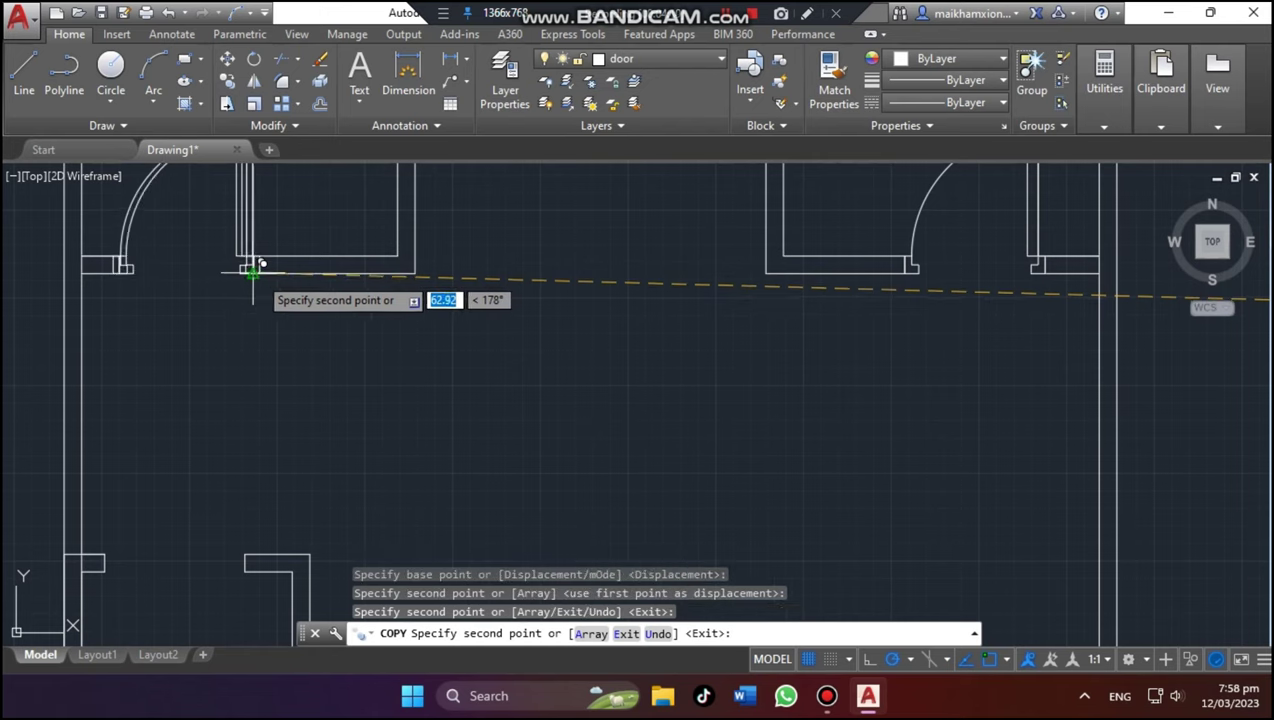
{"action": "scroll", "coordinate": [440, 480], "scroll_direction": "down", "scroll_amount": 3}
{"action": "key", "text": "Return"}
{"action": "type", "text": "COP"}
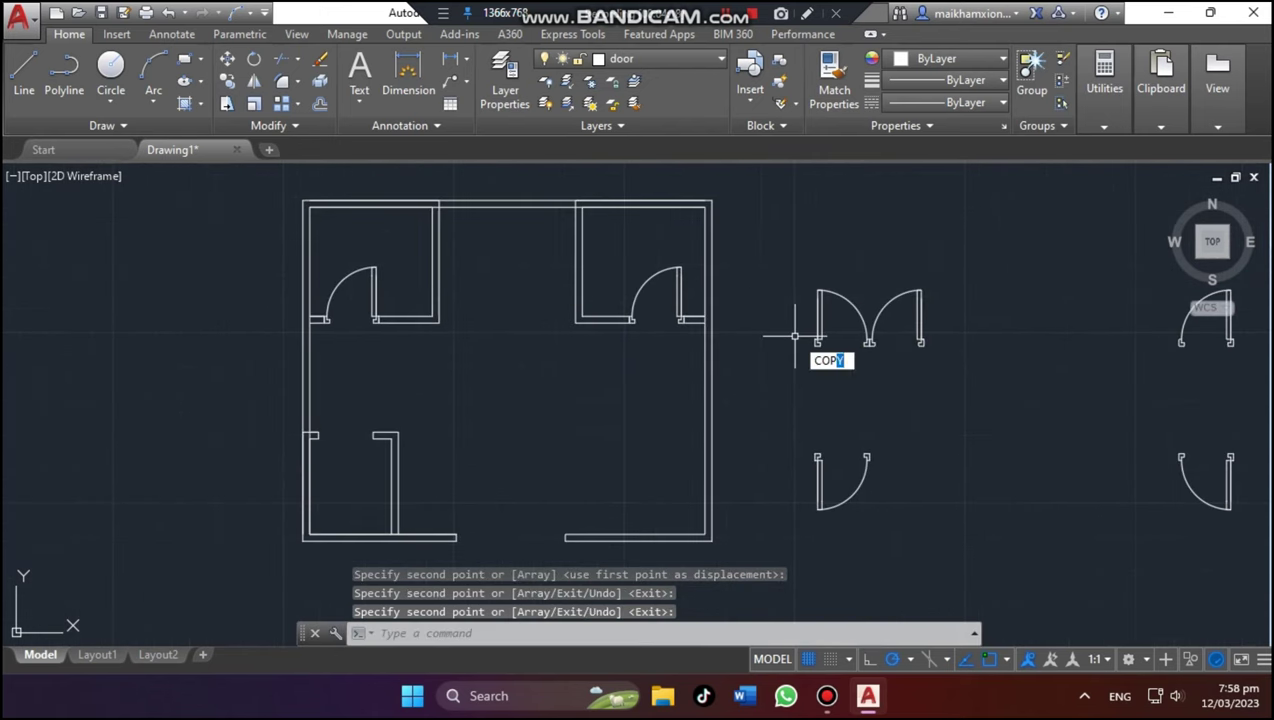
Copy the double door into the bottom outer wall opening
{"action": "key", "text": "Return"}
{"action": "left_click", "coordinate": [770, 258]}
{"action": "left_click", "coordinate": [930, 425]}
{"action": "key", "text": "Return"}
{"action": "left_click", "coordinate": [920, 346]}
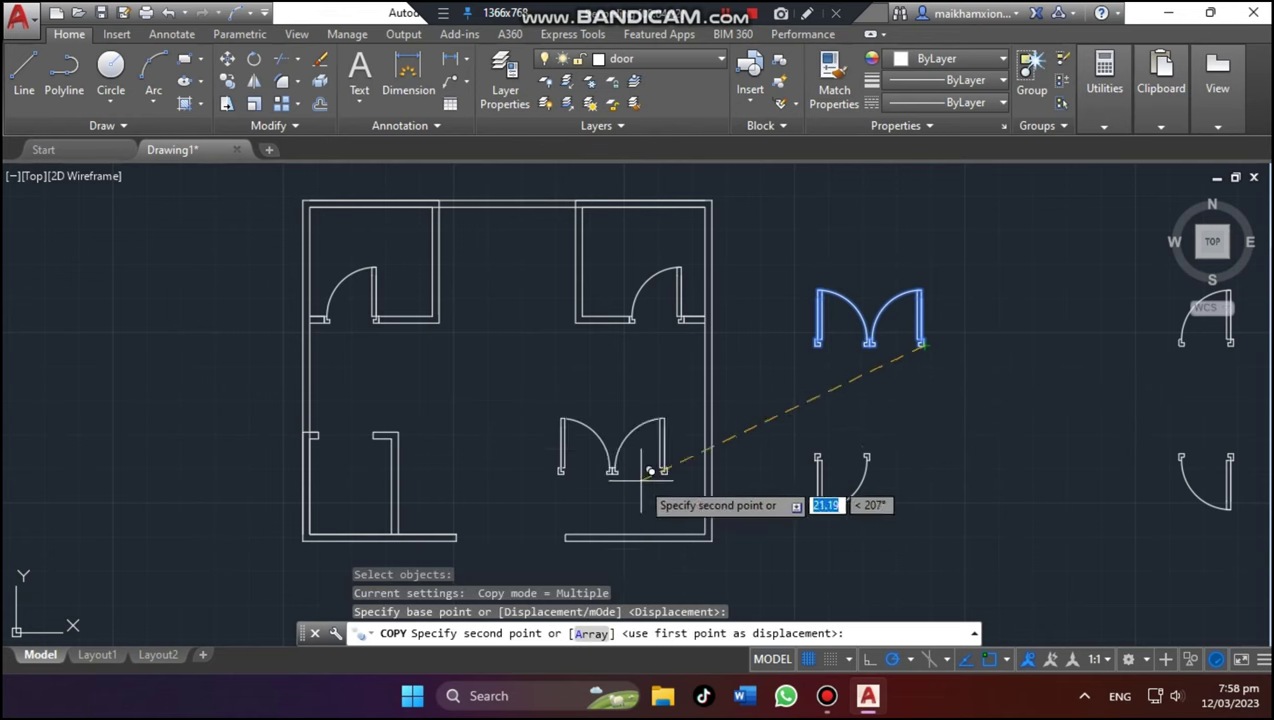
{"action": "scroll", "coordinate": [566, 535], "scroll_direction": "up", "scroll_amount": 3}
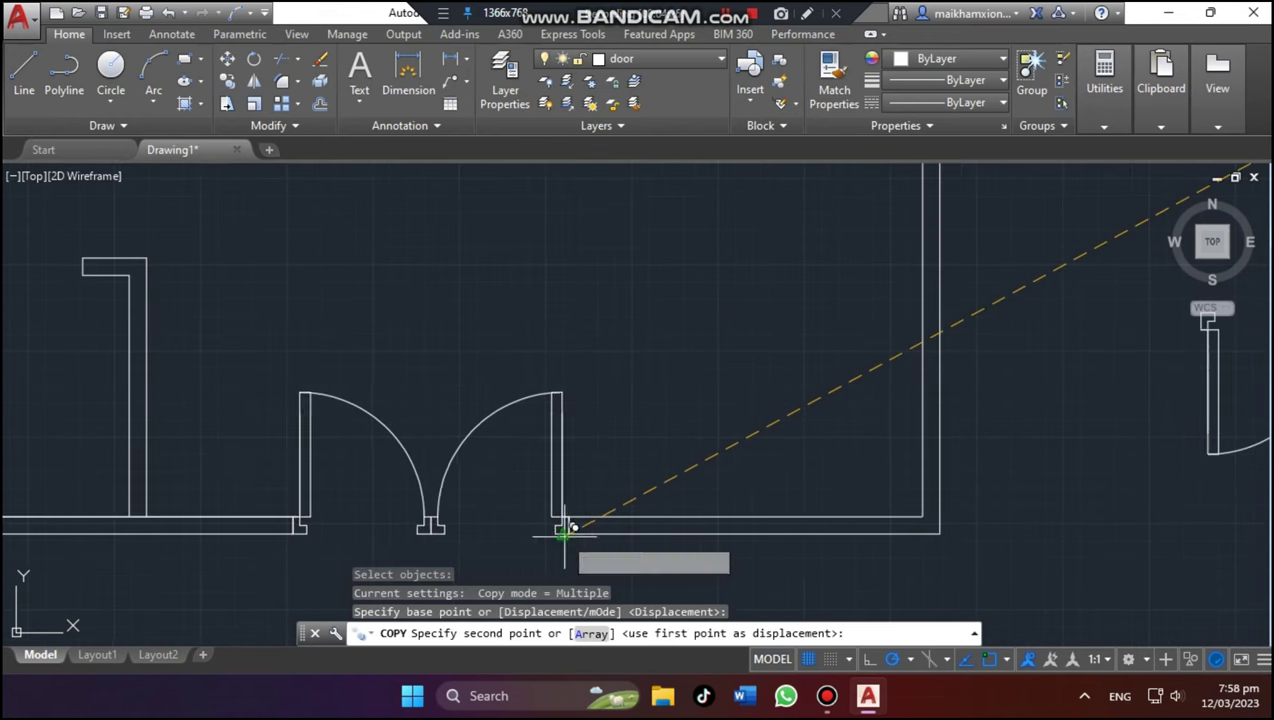
{"action": "left_click", "coordinate": [566, 522]}
{"action": "scroll", "coordinate": [763, 410], "scroll_direction": "down", "scroll_amount": 3}
{"action": "key", "text": "Return"}
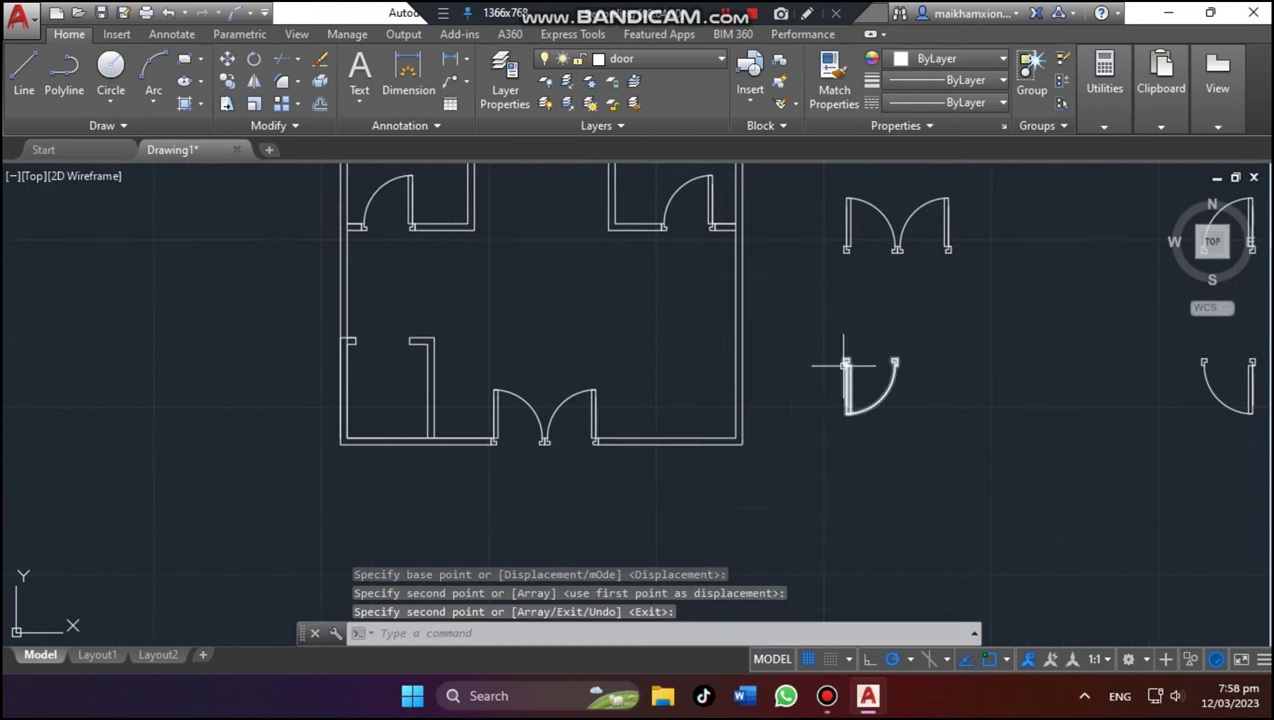
Copy the downward-swinging single door into the lower-left room's opening with COPY
{"action": "type", "text": "co"}
{"action": "key", "text": "Return"}
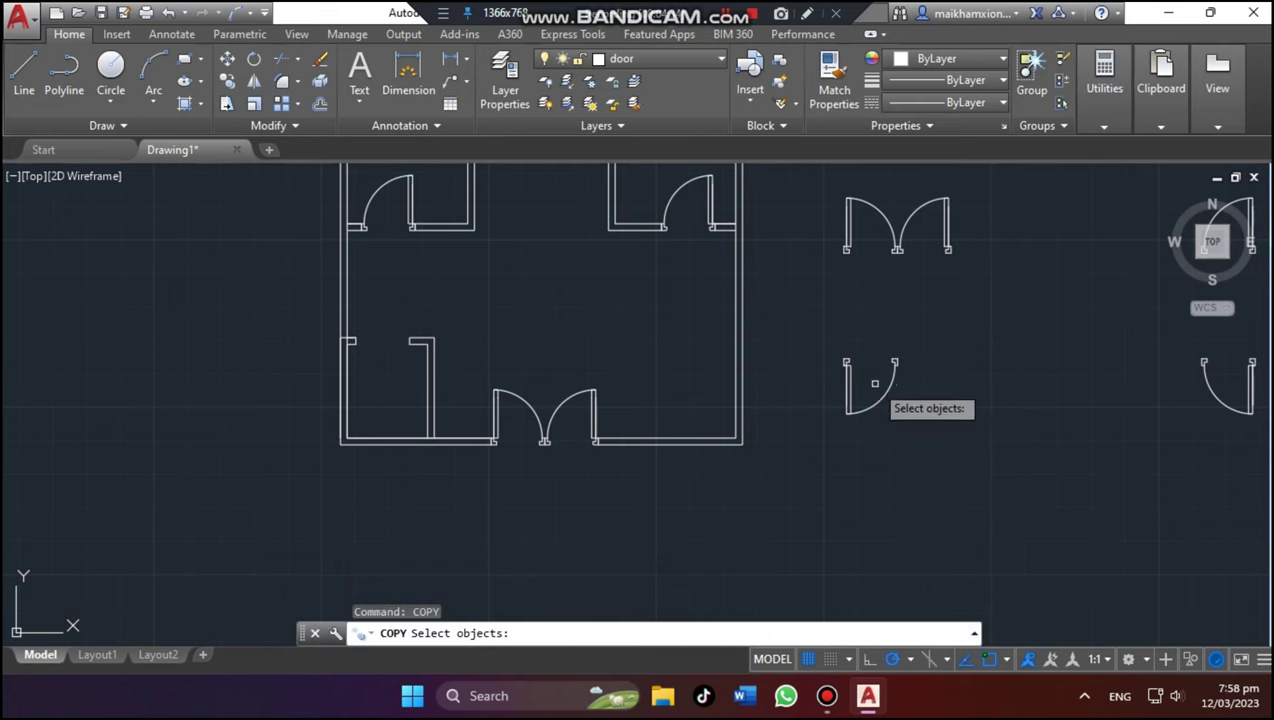
{"action": "left_click_drag", "start_coordinate": [830, 348], "coordinate": [916, 443]}
{"action": "key", "text": "Return"}
{"action": "left_click", "coordinate": [876, 401]}
{"action": "scroll", "coordinate": [364, 336], "scroll_direction": "up", "scroll_amount": 3}
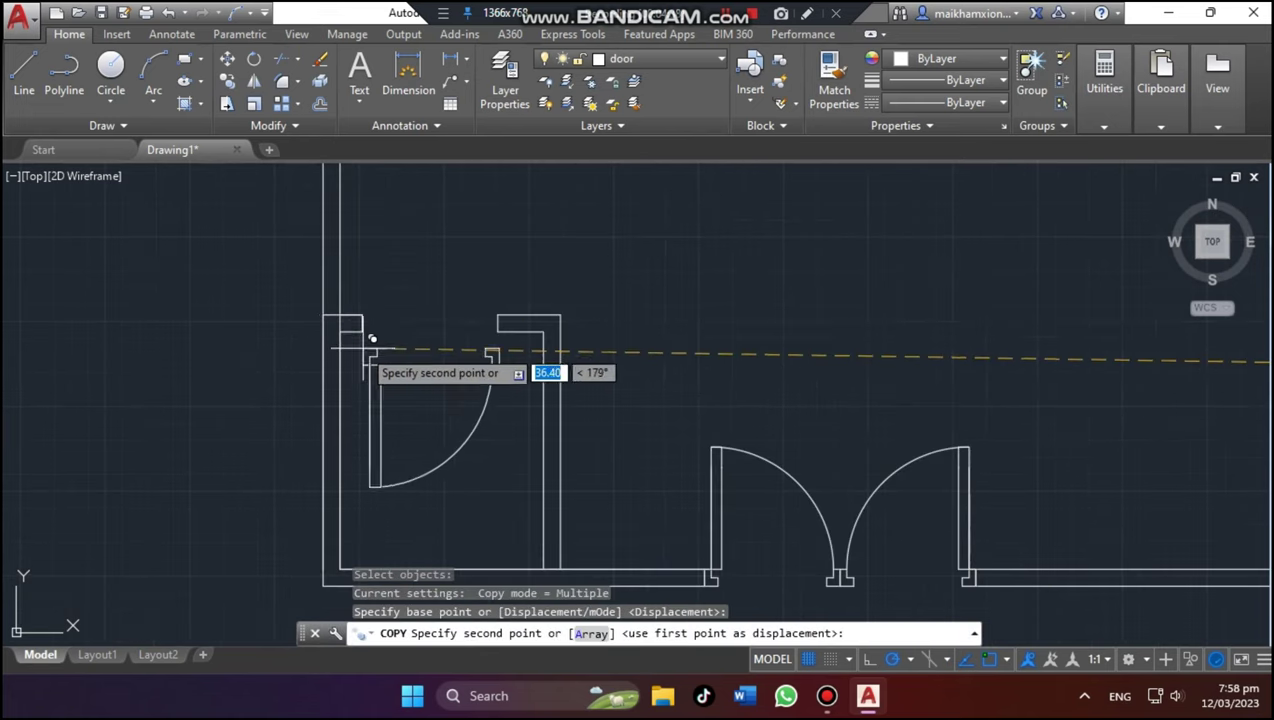
{"action": "scroll", "coordinate": [440, 300], "scroll_direction": "down", "scroll_amount": 3}
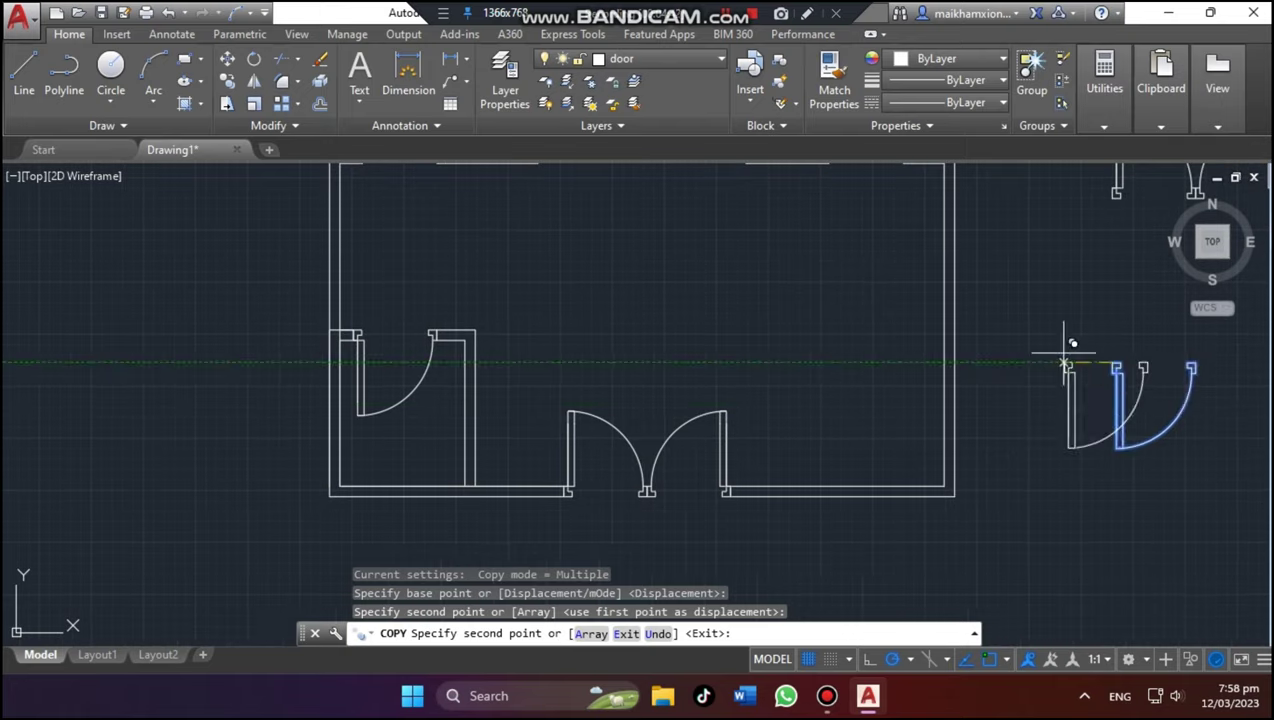
{"action": "left_click", "coordinate": [1070, 350]}
{"action": "key", "text": "Return"}
{"action": "scroll", "coordinate": [1090, 310], "scroll_direction": "down", "scroll_amount": 2}
{"action": "middle_click_drag", "start_coordinate": [1090, 310], "coordinate": [1026, 292]}
{"action": "scroll", "coordinate": [1110, 450], "scroll_direction": "up", "scroll_amount": 2}
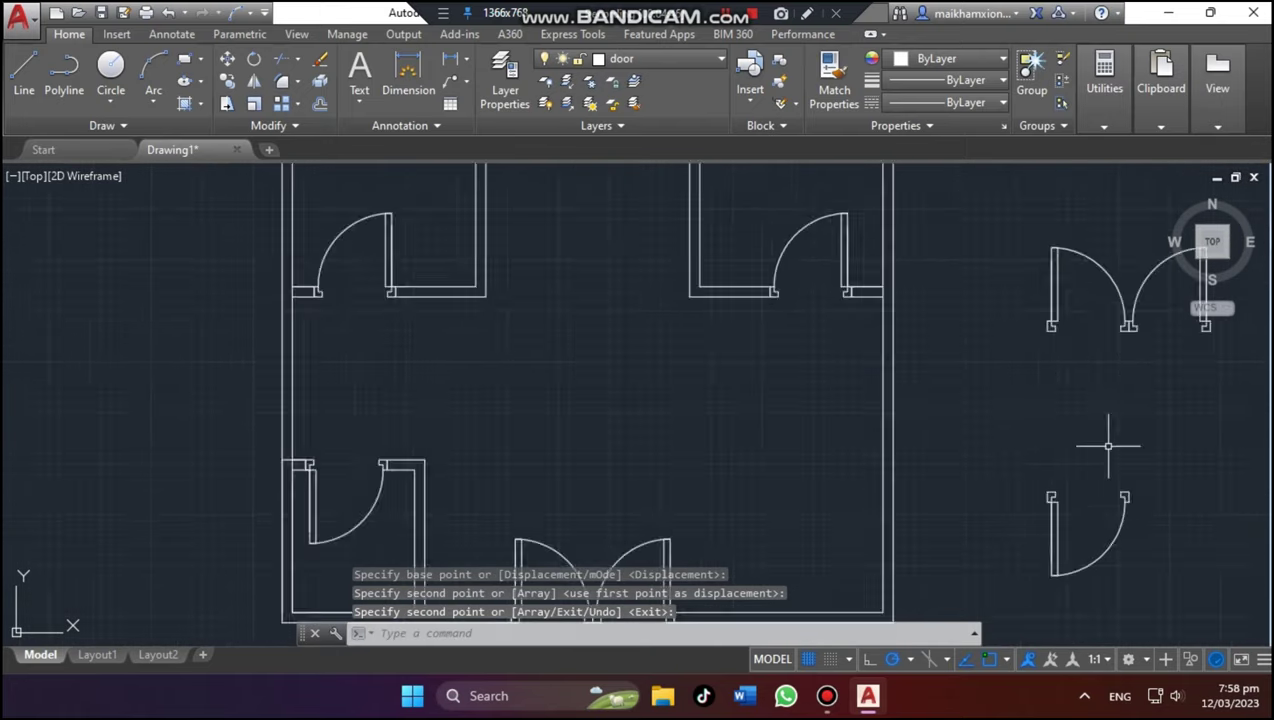
{"action": "scroll", "coordinate": [830, 300], "scroll_direction": "down", "scroll_amount": 2}
{"action": "left_click", "coordinate": [680, 58]}
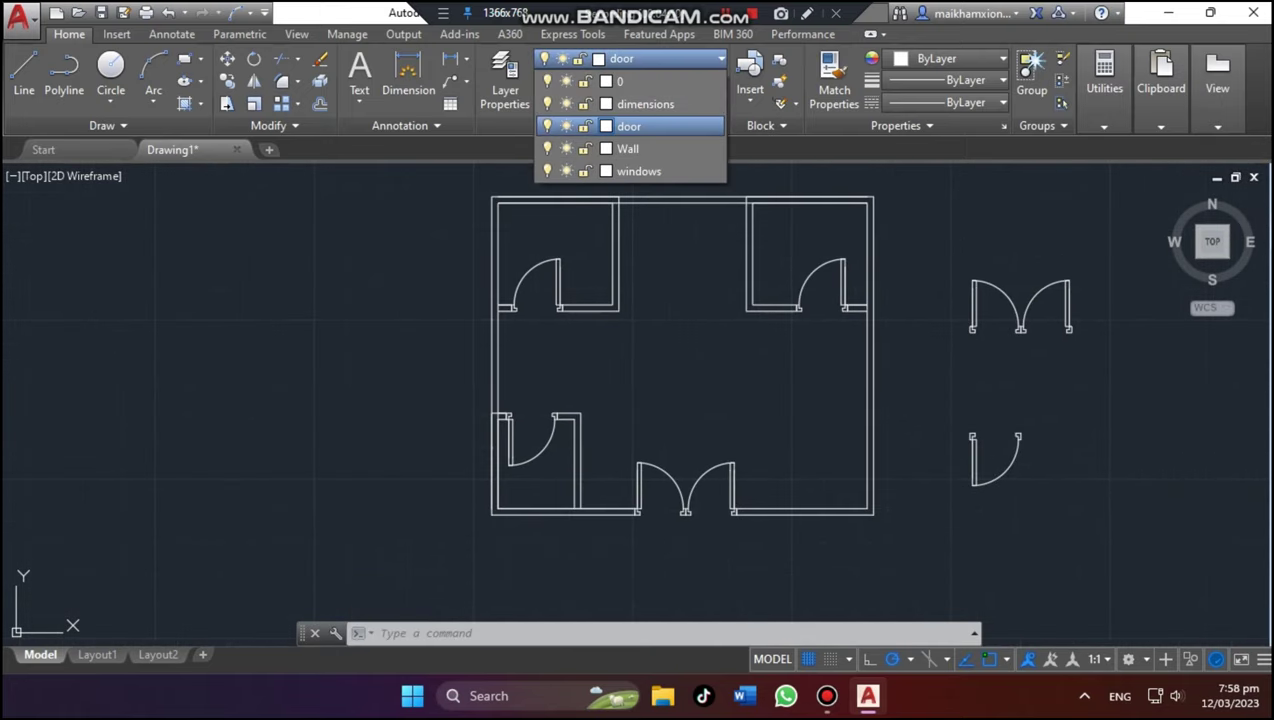
Set the door layer colour to 30 so doors show orange
{"action": "left_click", "coordinate": [606, 126]}
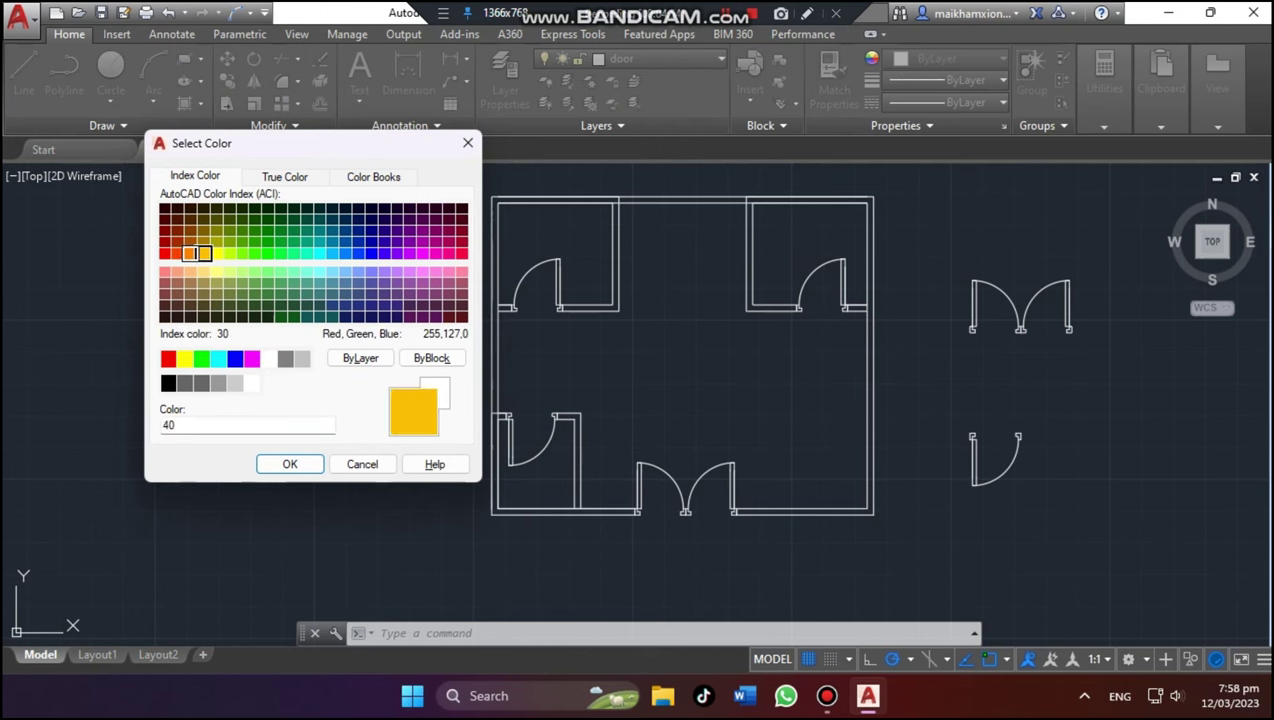
{"action": "key", "text": "Return"}
{"action": "scroll", "coordinate": [950, 340], "scroll_direction": "down", "scroll_amount": 2}
{"action": "scroll", "coordinate": [968, 300], "scroll_direction": "down", "scroll_amount": 2}
Erase the spare door copies to the right of the plan
{"action": "left_click", "coordinate": [938, 279]}
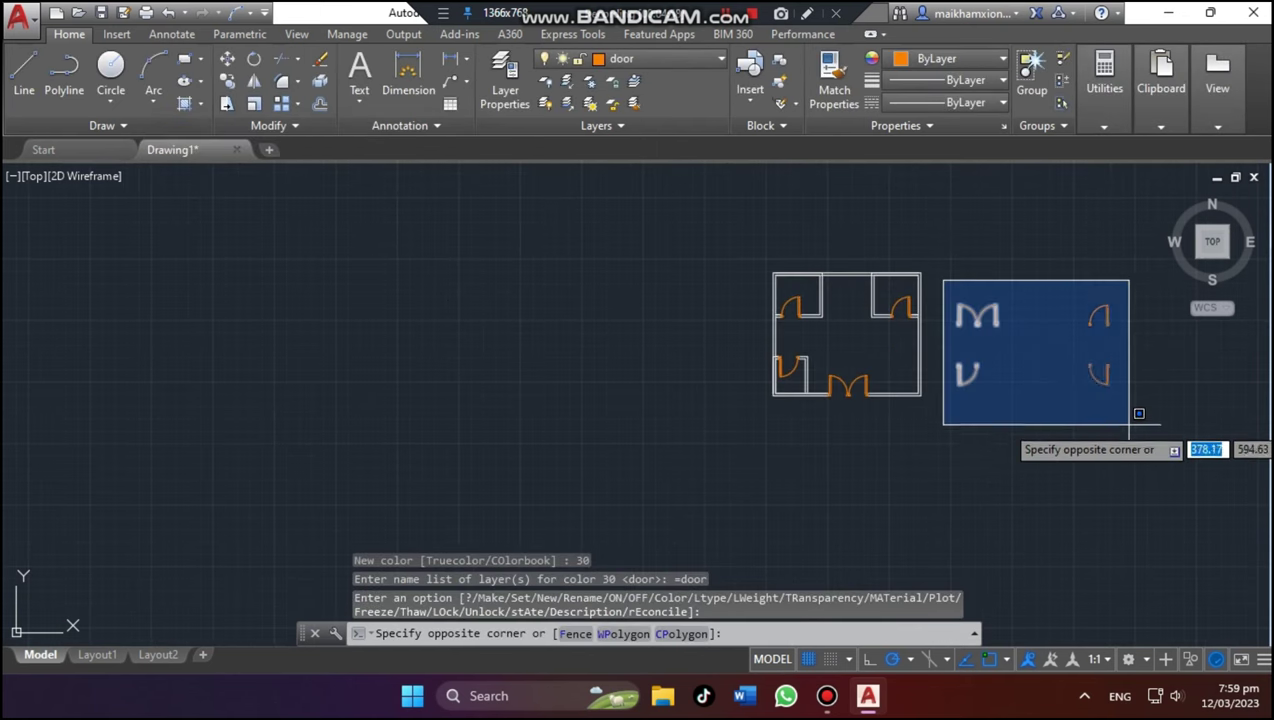
{"action": "left_click", "coordinate": [1154, 434]}
{"action": "key", "text": "Delete"}
{"action": "scroll", "coordinate": [918, 347], "scroll_direction": "up", "scroll_amount": 4}
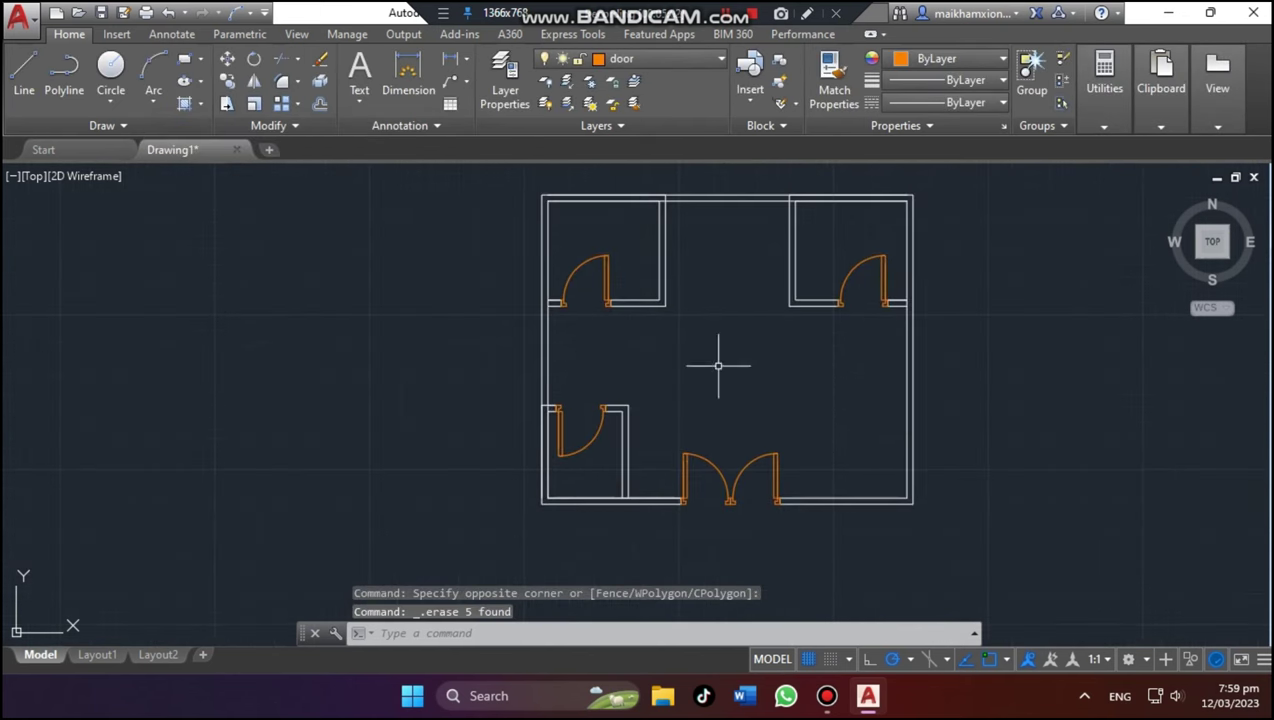
{"action": "middle_click_drag", "start_coordinate": [718, 366], "coordinate": [674, 383]}
{"action": "scroll", "coordinate": [848, 250], "scroll_direction": "down", "scroll_amount": 1}
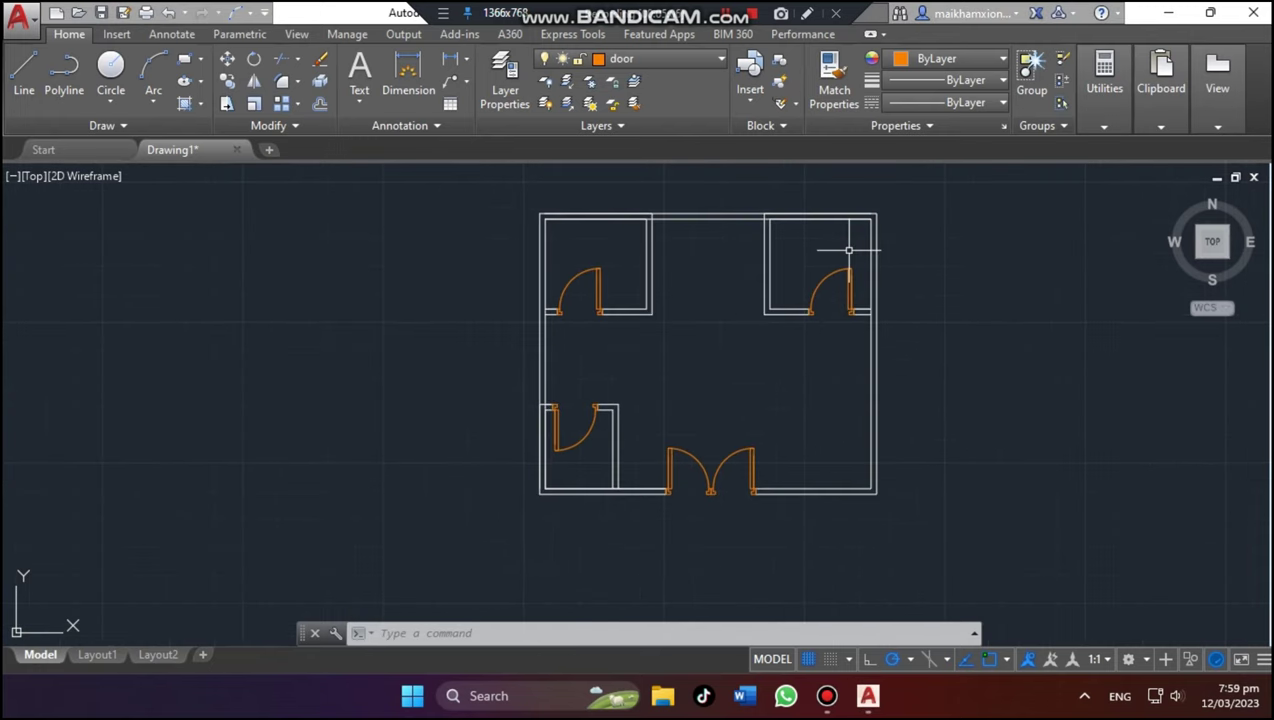
{"action": "scroll", "coordinate": [882, 185], "scroll_direction": "up", "scroll_amount": 2}
Make dimensions the current layer and open the Dimension Style Manager
{"action": "left_click", "coordinate": [650, 58]}
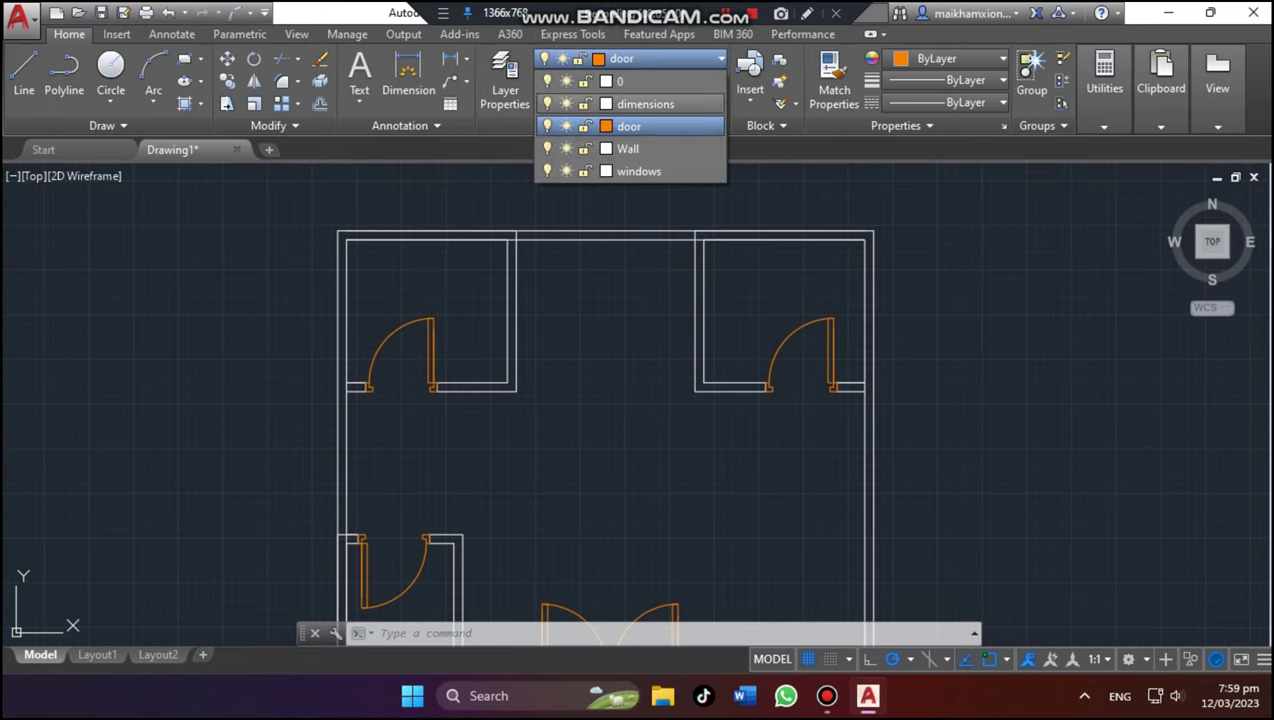
{"action": "left_click", "coordinate": [645, 104]}
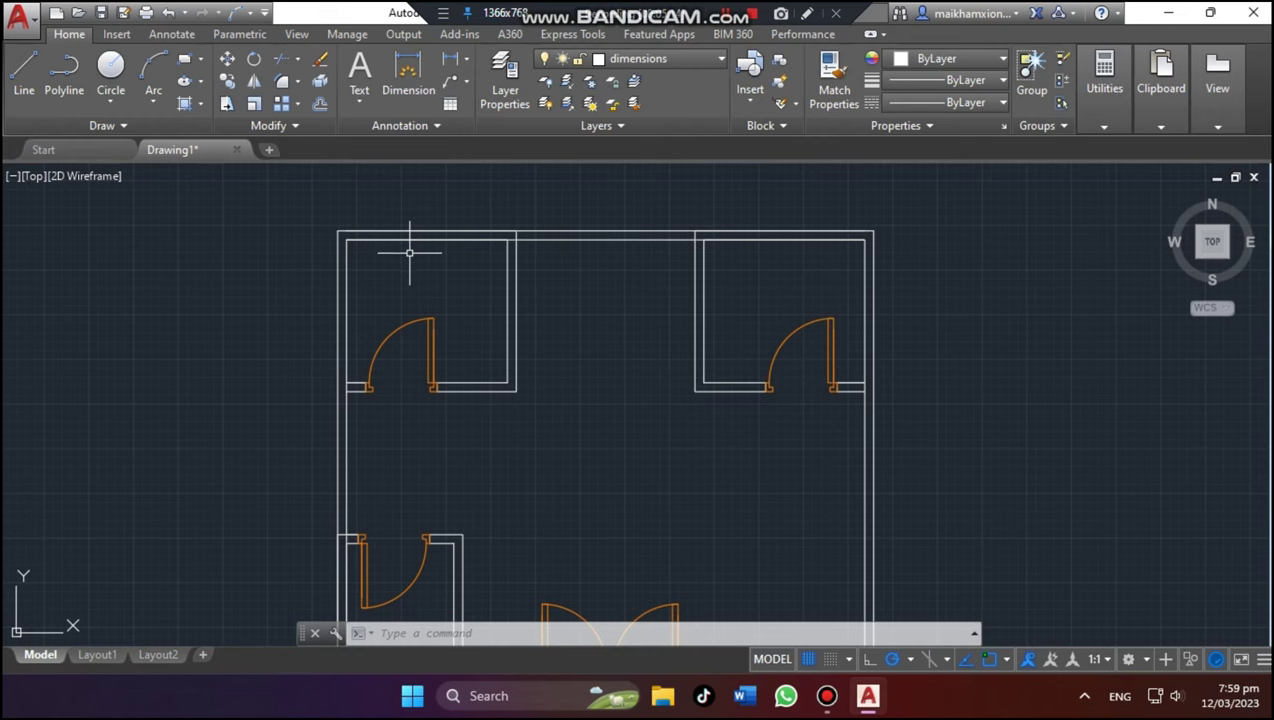
{"action": "type", "text": "D"}
{"action": "key", "text": "Return"}
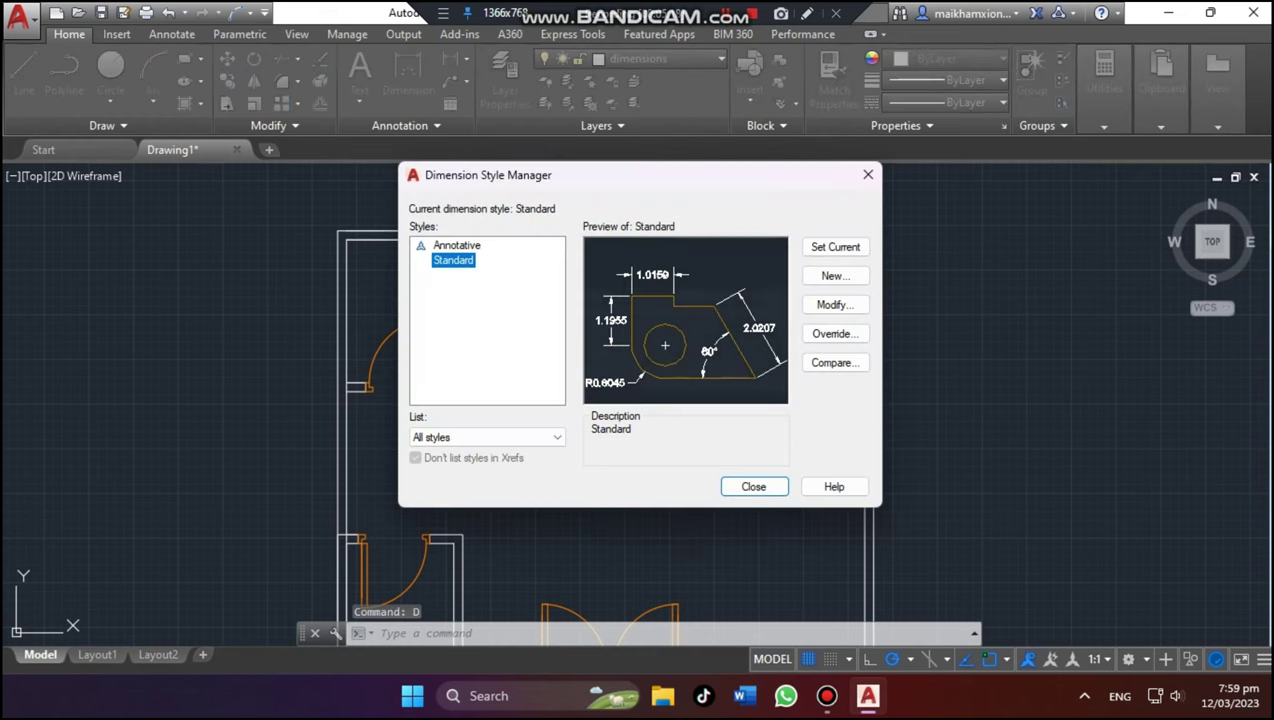
Create a dimension style named 'floor' starting from Standard
{"action": "left_click", "coordinate": [835, 276]}
{"action": "type", "text": "floor"}
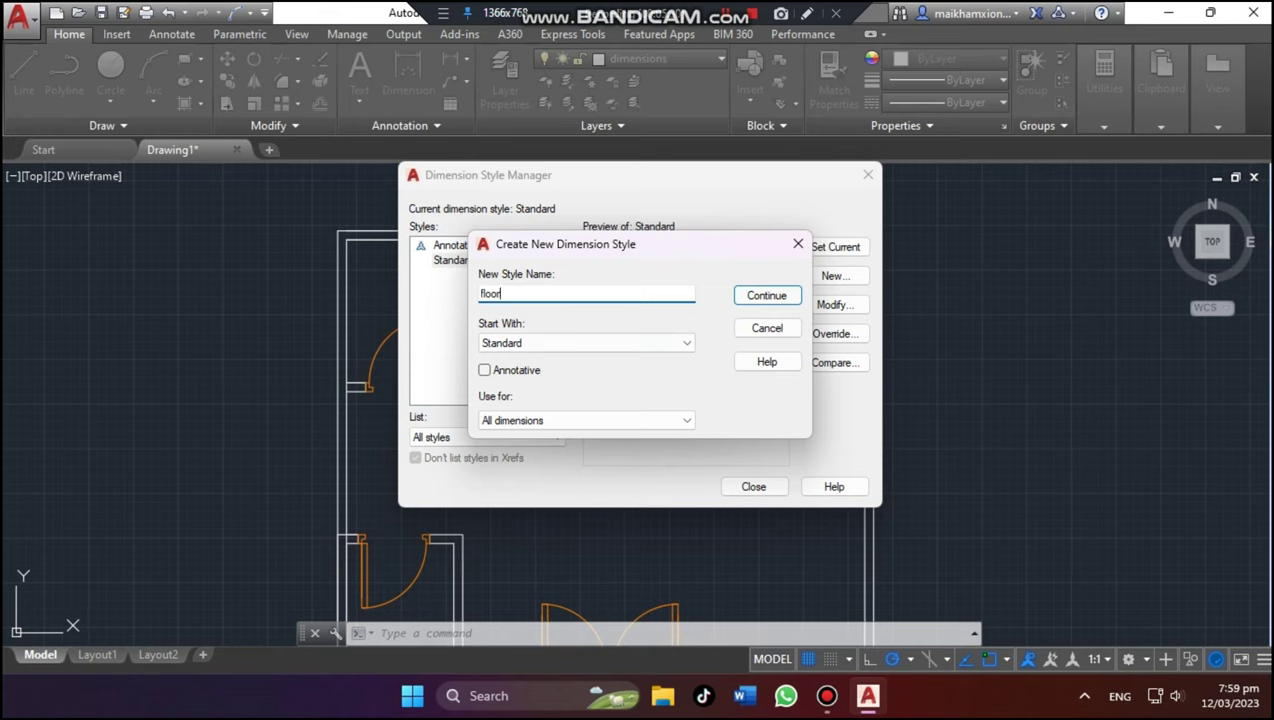
{"action": "key", "text": "Return"}
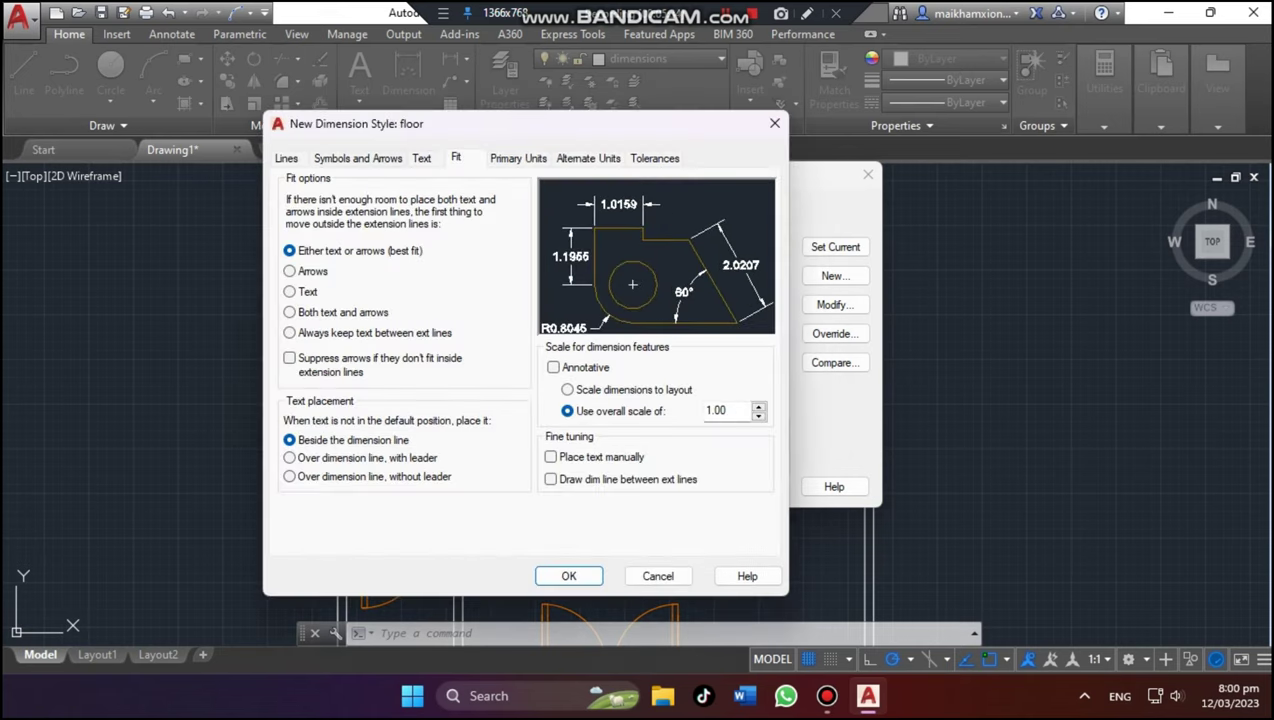
Give the floor style primary units an 'm' suffix, 0.00 precision and visible trailing zeros
{"action": "left_click", "coordinate": [357, 158]}
{"action": "left_click", "coordinate": [455, 158]}
{"action": "left_click", "coordinate": [518, 158]}
{"action": "type", "text": "m"}
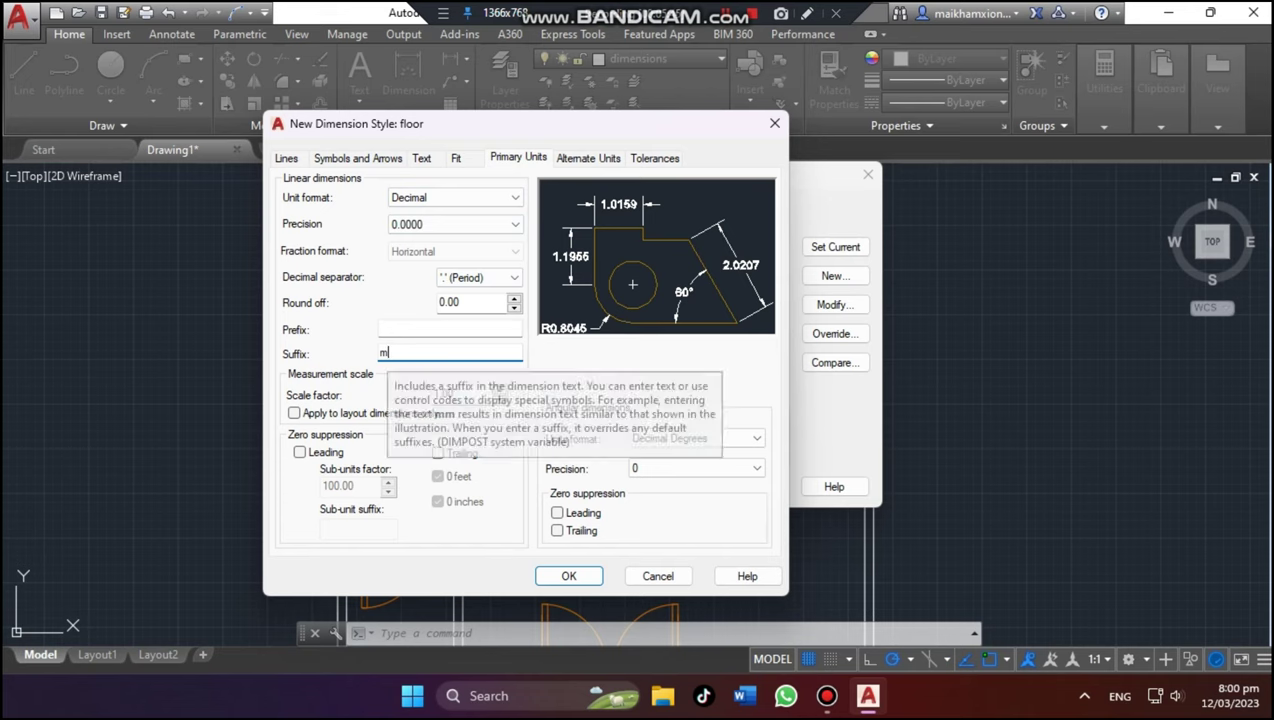
{"action": "left_click", "coordinate": [513, 297]}
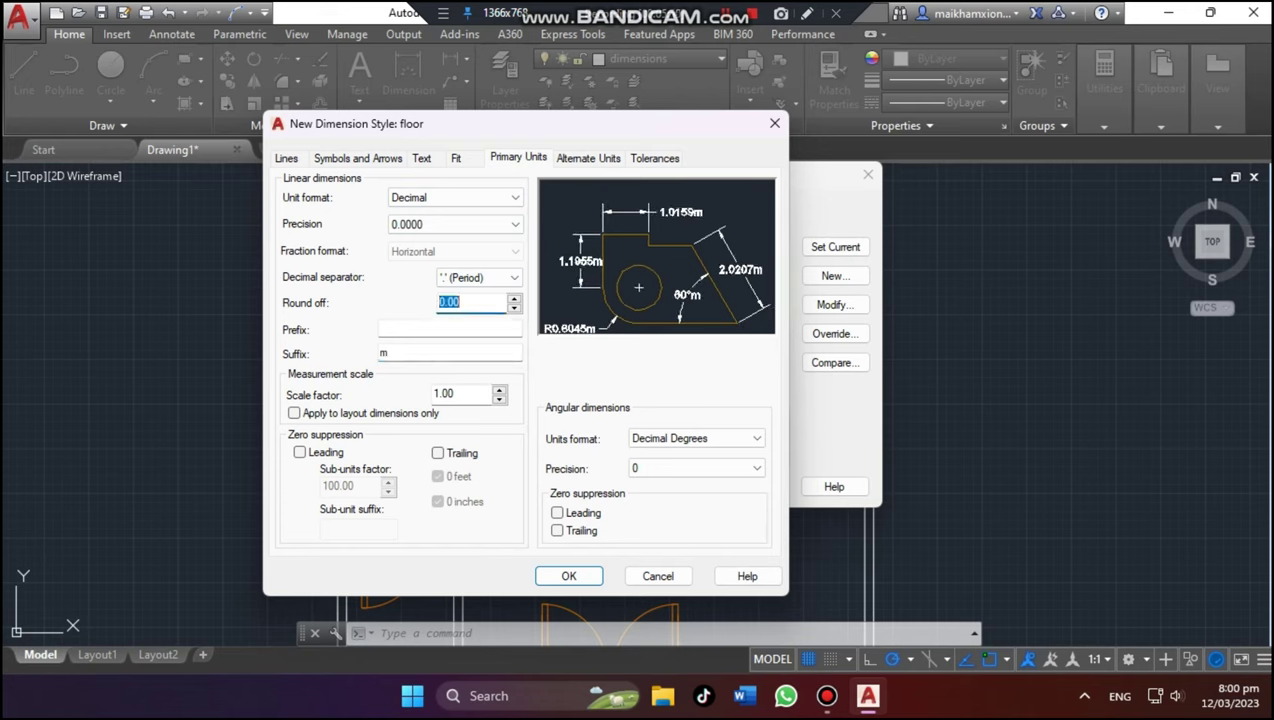
{"action": "key", "text": "Up"}
{"action": "key", "text": "Up"}
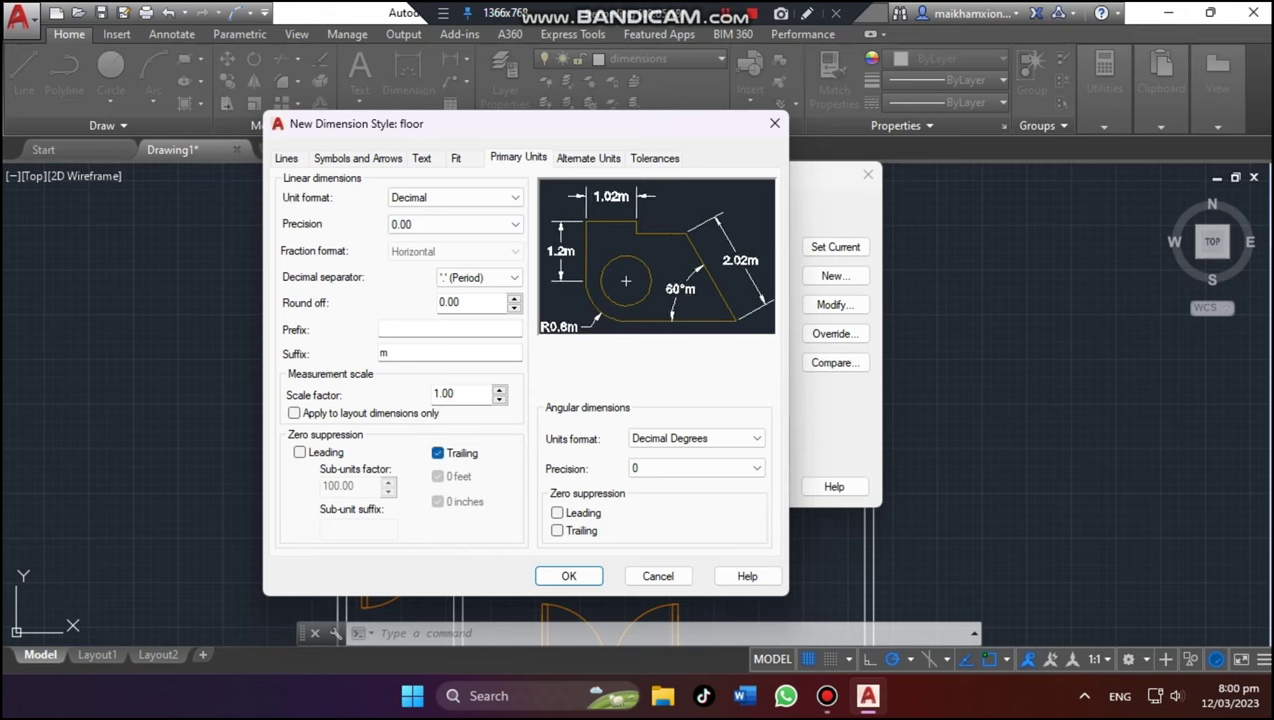
{"action": "left_click", "coordinate": [437, 453]}
{"action": "left_click", "coordinate": [299, 452]}
{"action": "left_click", "coordinate": [299, 452]}
{"action": "left_click", "coordinate": [588, 158]}
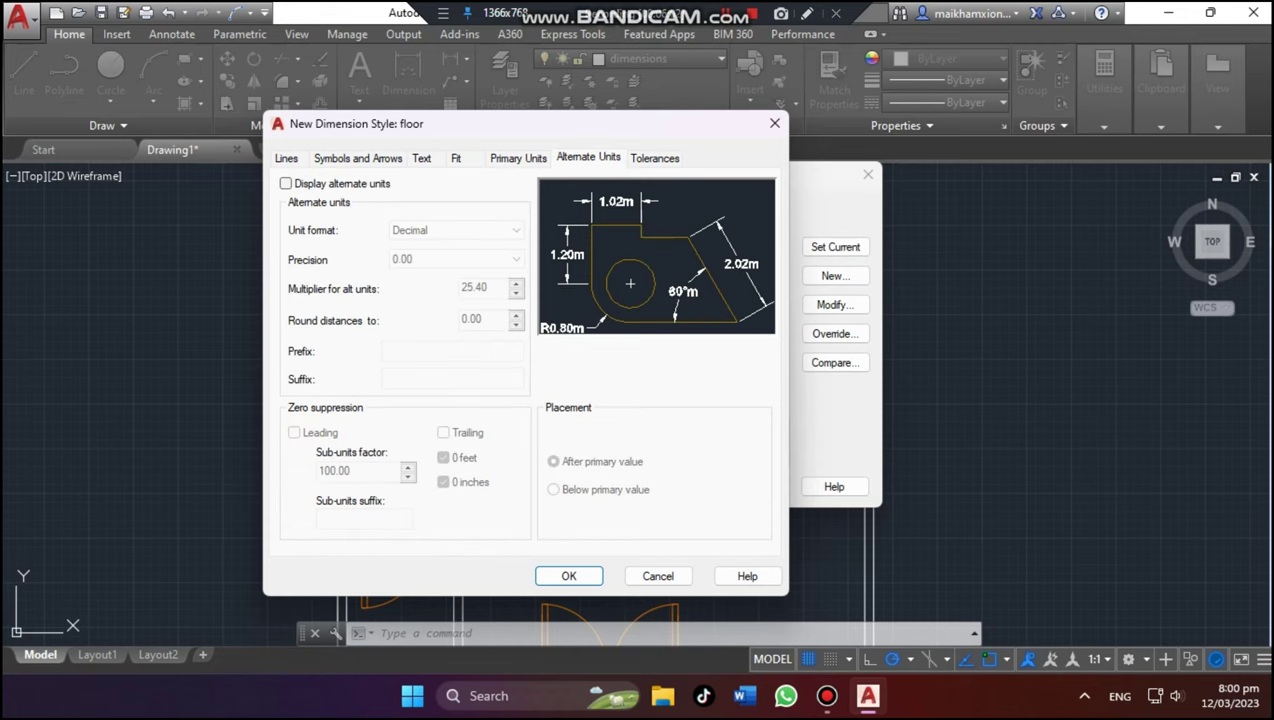
{"action": "left_click", "coordinate": [518, 158]}
Make the dimension text red and dimension lines green, then save and make floor current
{"action": "left_click", "coordinate": [421, 158]}
{"action": "left_click", "coordinate": [455, 234]}
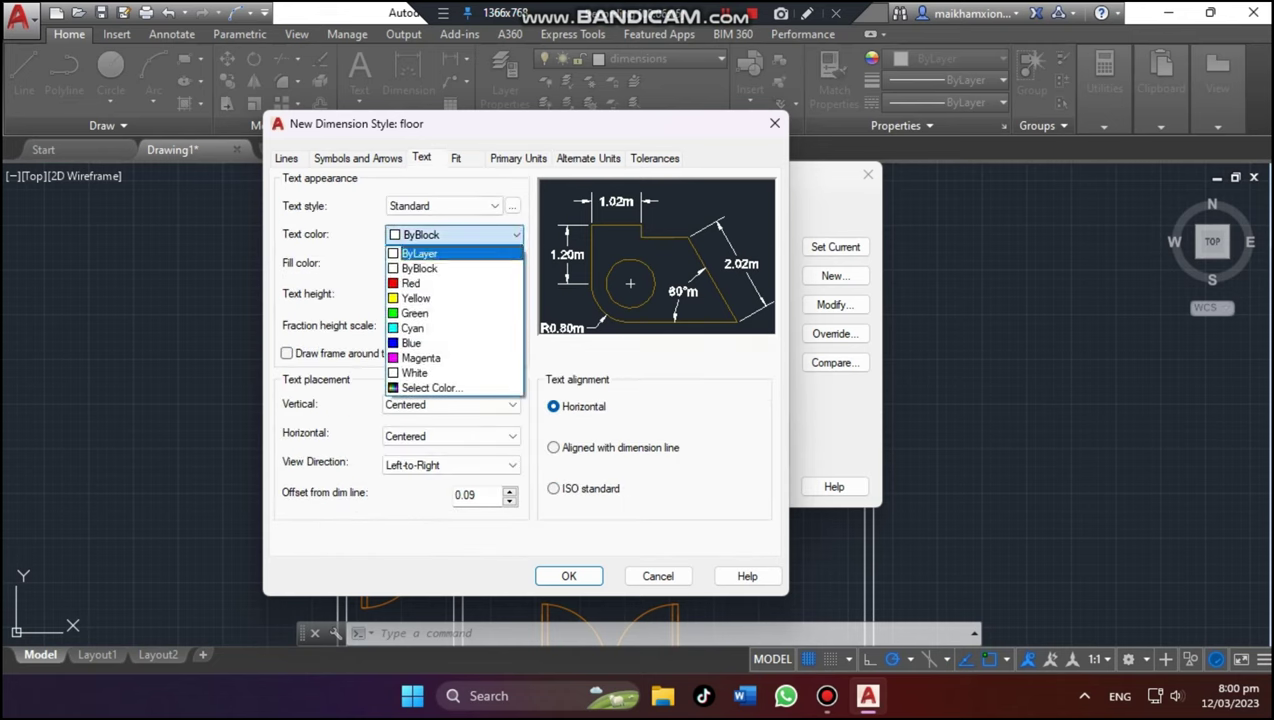
{"action": "left_click", "coordinate": [430, 283]}
{"action": "left_click", "coordinate": [358, 158]}
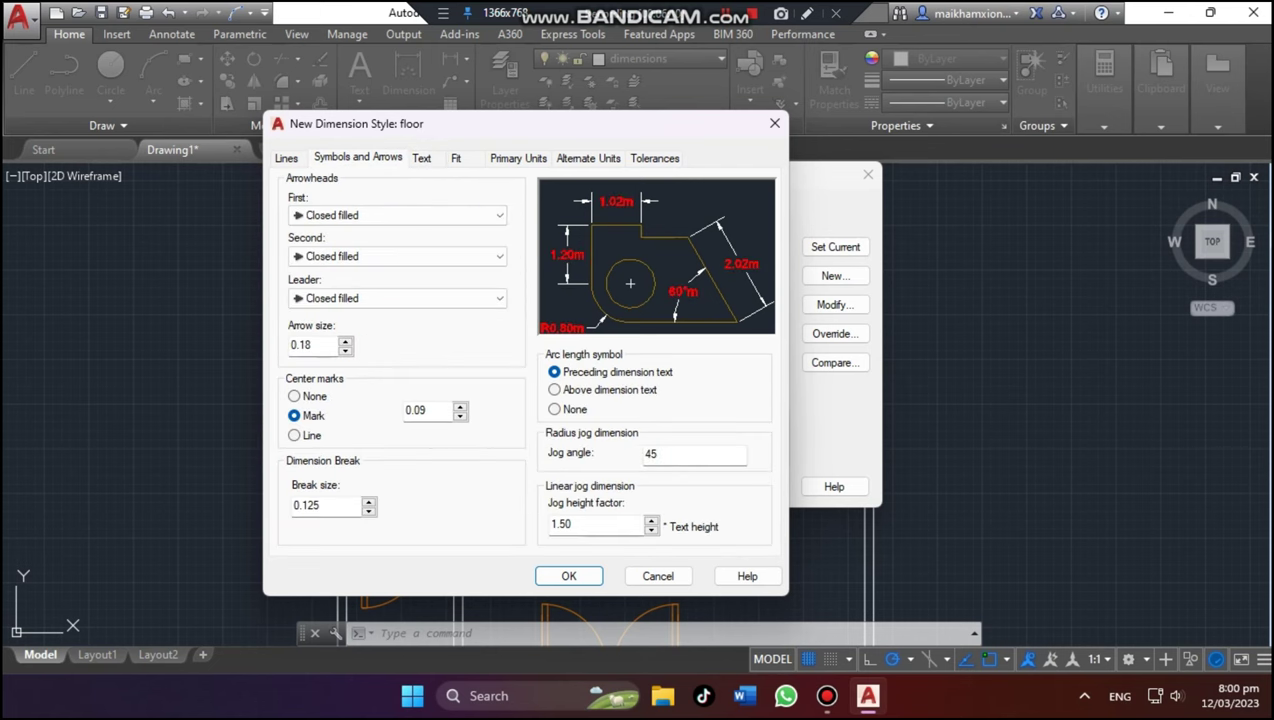
{"action": "left_click", "coordinate": [286, 158]}
{"action": "left_click", "coordinate": [450, 198]}
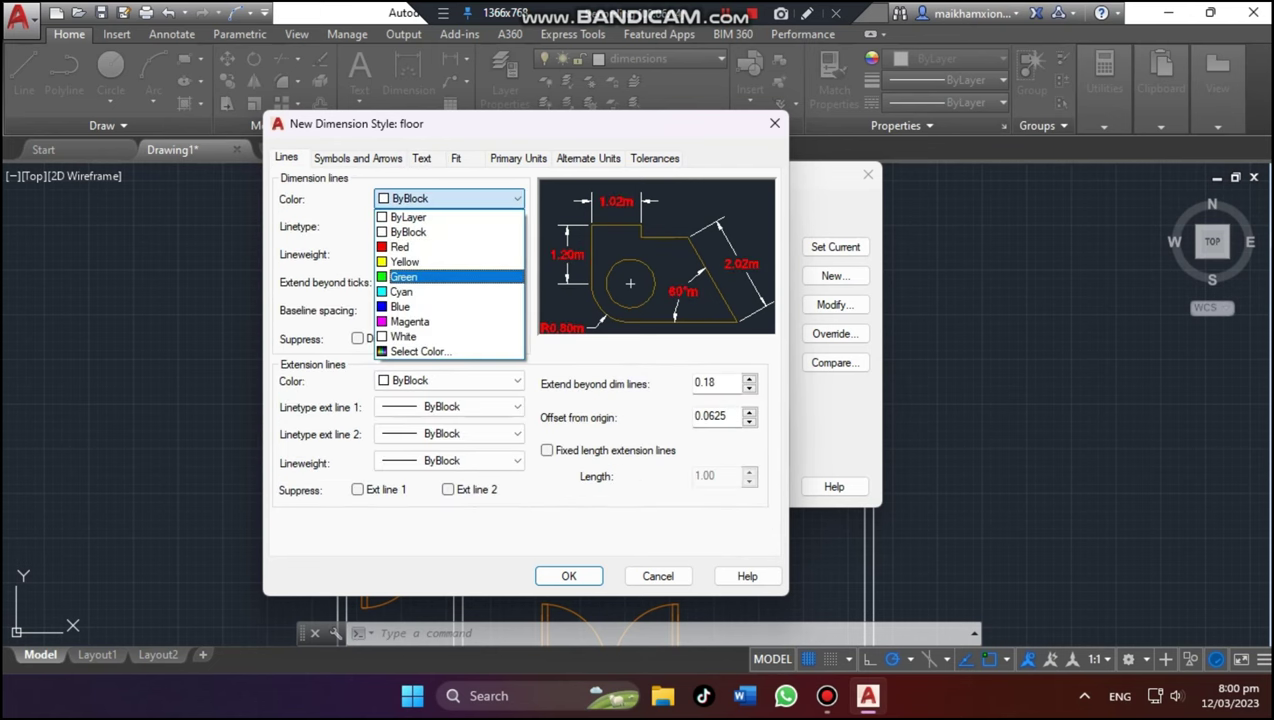
{"action": "left_click", "coordinate": [404, 276]}
{"action": "left_click", "coordinate": [568, 576]}
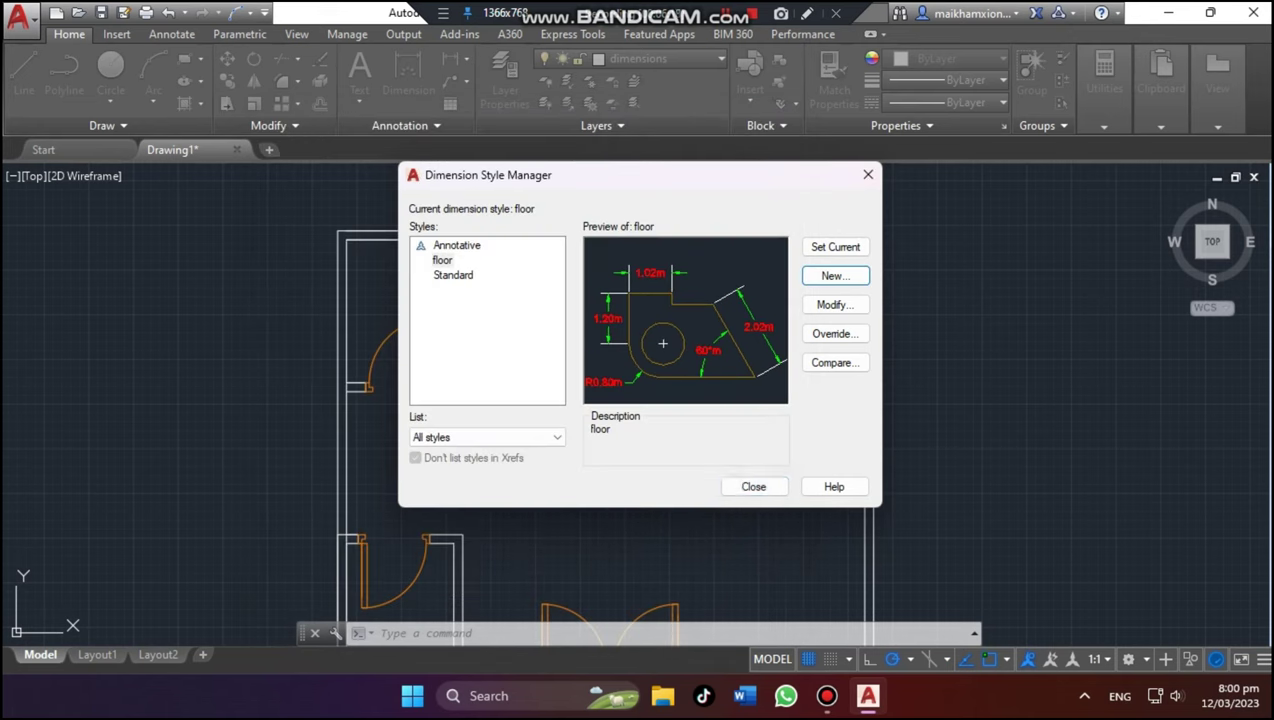
{"action": "left_click", "coordinate": [753, 486]}
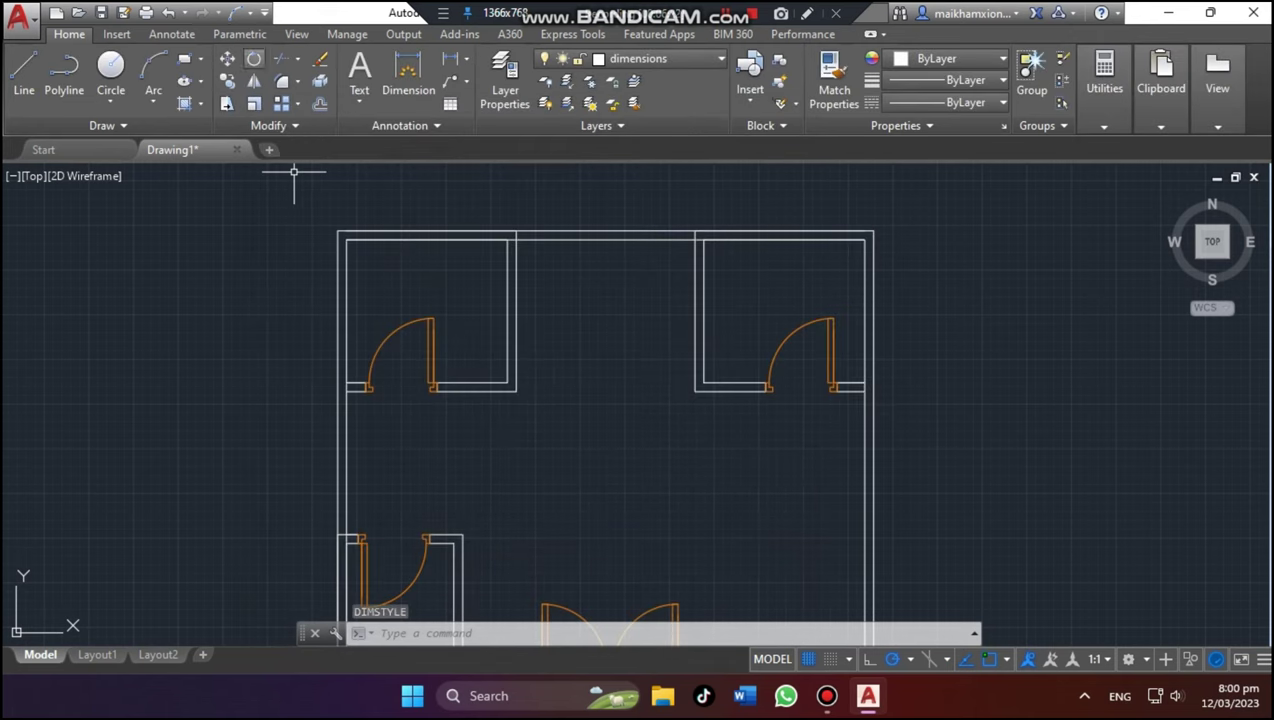
Dimension the top outer wall at 30.00m, placed above the building
{"action": "left_click", "coordinate": [408, 75]}
{"action": "left_click", "coordinate": [338, 232]}
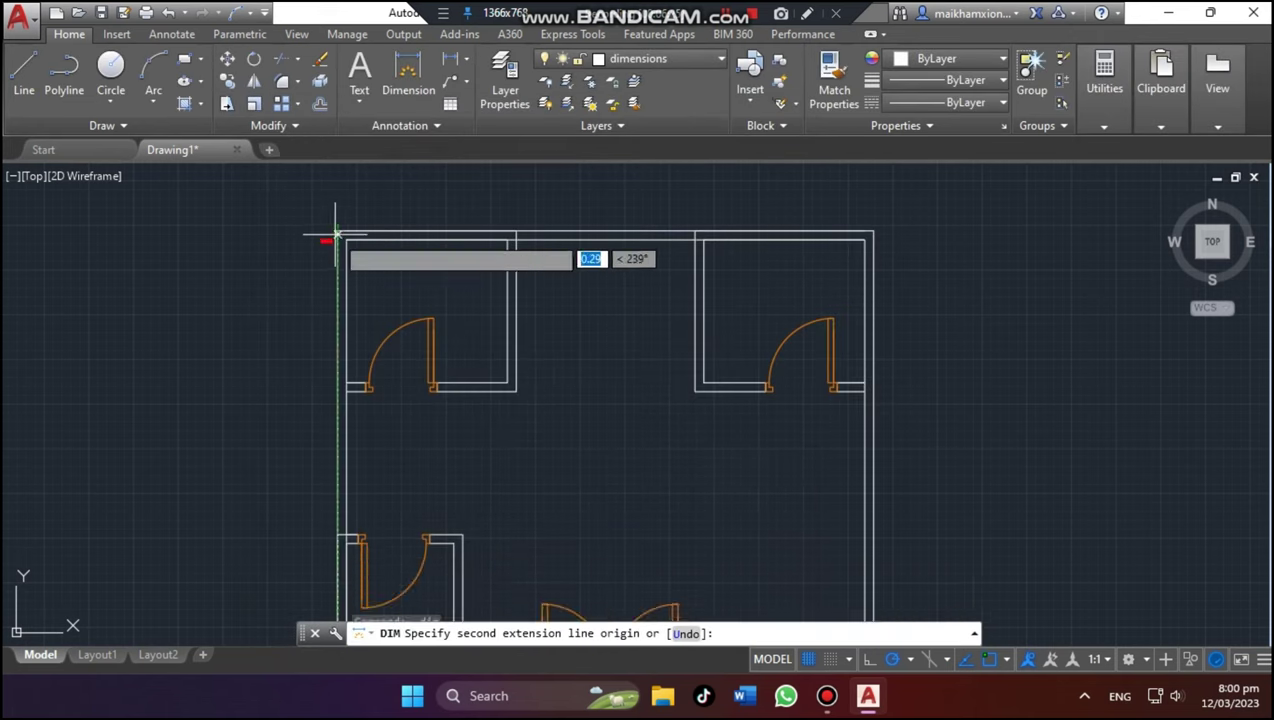
{"action": "left_click", "coordinate": [898, 232]}
{"action": "left_click", "coordinate": [873, 208]}
{"action": "scroll", "coordinate": [648, 208], "scroll_direction": "up", "scroll_amount": 5}
{"action": "scroll", "coordinate": [729, 242], "scroll_direction": "down", "scroll_amount": 5}
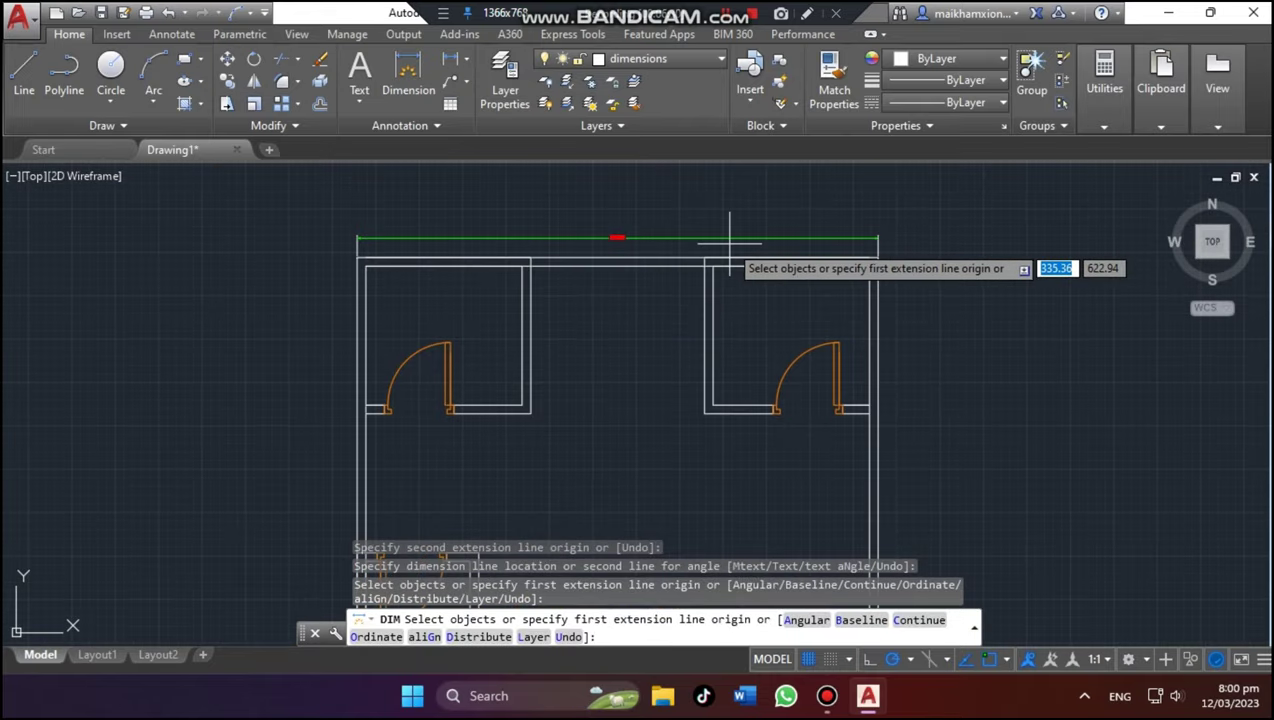
{"action": "scroll", "coordinate": [768, 506], "scroll_direction": "down", "scroll_amount": 3}
{"action": "scroll", "coordinate": [583, 208], "scroll_direction": "up", "scroll_amount": 3}
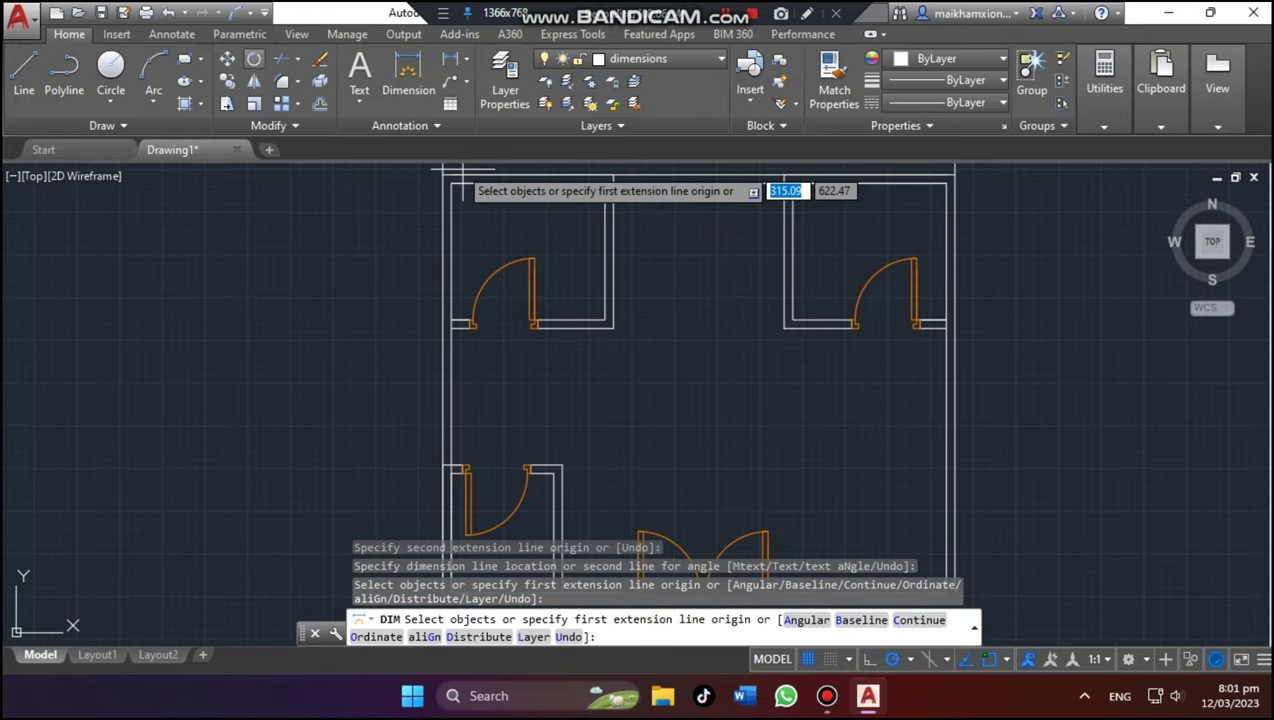
{"action": "scroll", "coordinate": [461, 171], "scroll_direction": "up", "scroll_amount": 1}
Dimension the left and right outer walls at 25.00m
{"action": "left_click", "coordinate": [443, 178]}
{"action": "scroll", "coordinate": [441, 330], "scroll_direction": "down", "scroll_amount": 5}
{"action": "left_click", "coordinate": [443, 386]}
{"action": "scroll", "coordinate": [443, 388], "scroll_direction": "up", "scroll_amount": 5}
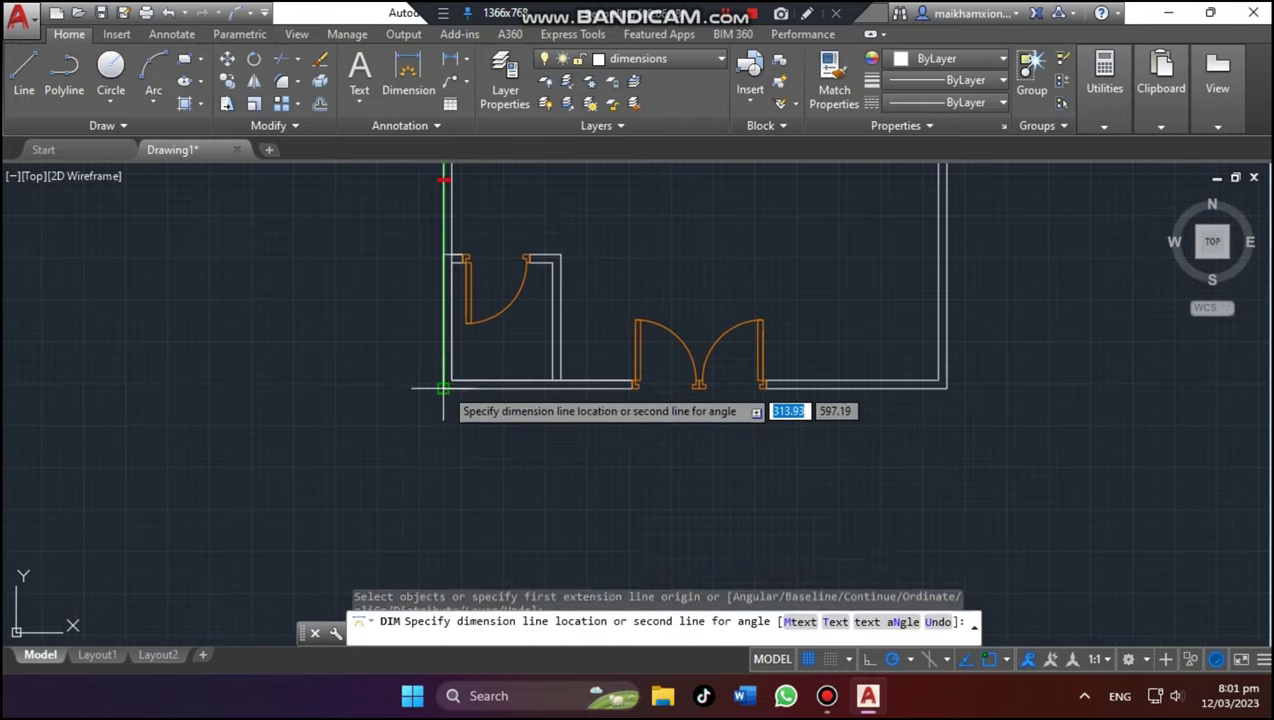
{"action": "left_click", "coordinate": [418, 379]}
{"action": "scroll", "coordinate": [825, 432], "scroll_direction": "down", "scroll_amount": 3}
{"action": "scroll", "coordinate": [887, 224], "scroll_direction": "up", "scroll_amount": 3}
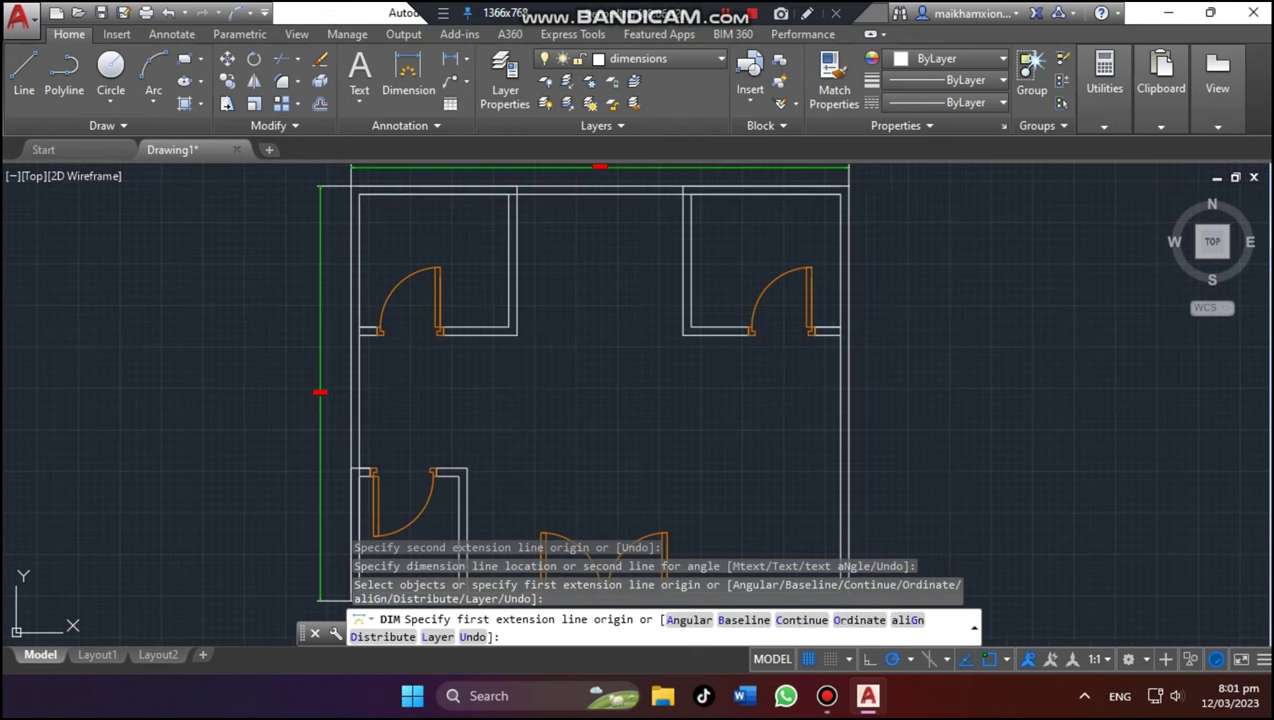
{"action": "left_click", "coordinate": [849, 187]}
{"action": "scroll", "coordinate": [948, 470], "scroll_direction": "down", "scroll_amount": 3}
{"action": "scroll", "coordinate": [828, 496], "scroll_direction": "up", "scroll_amount": 3}
{"action": "left_click", "coordinate": [822, 497]}
{"action": "left_click", "coordinate": [846, 470]}
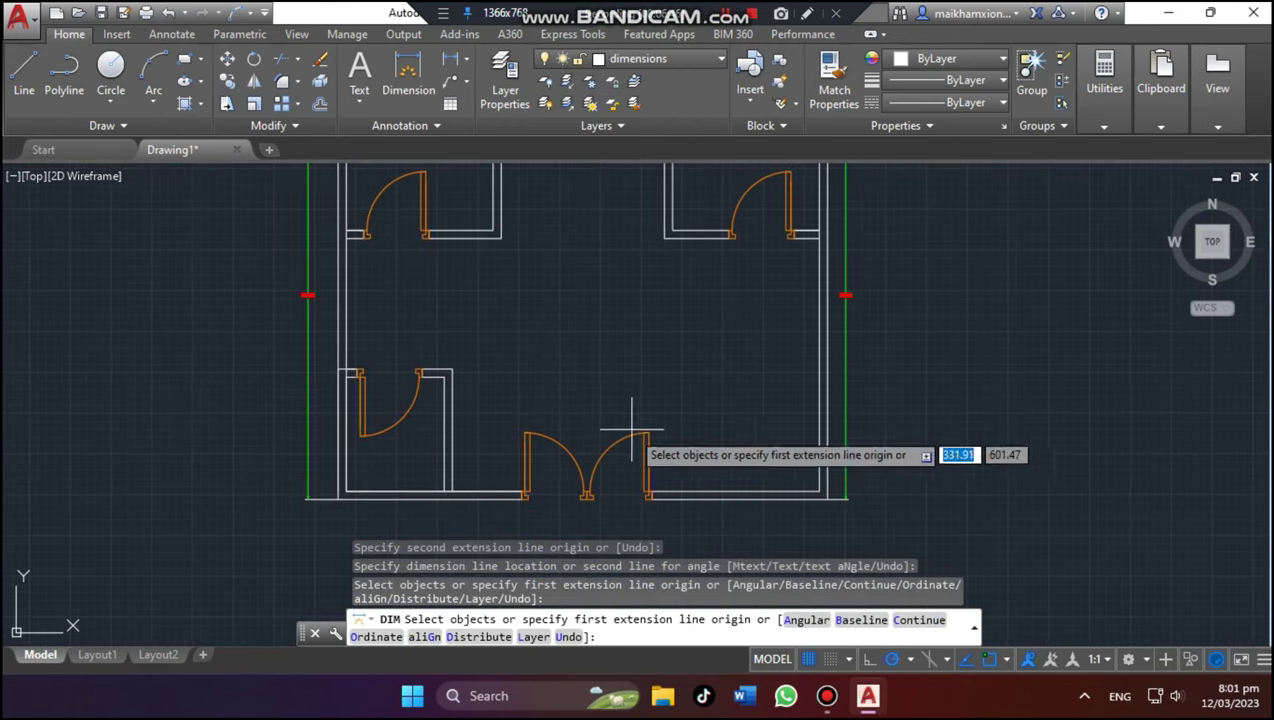
{"action": "scroll", "coordinate": [631, 431], "scroll_direction": "down", "scroll_amount": 3}
{"action": "scroll", "coordinate": [720, 430], "scroll_direction": "up", "scroll_amount": 3}
Add the bottom dimension from the bottom-right corner, placed below the building
{"action": "left_click", "coordinate": [713, 394]}
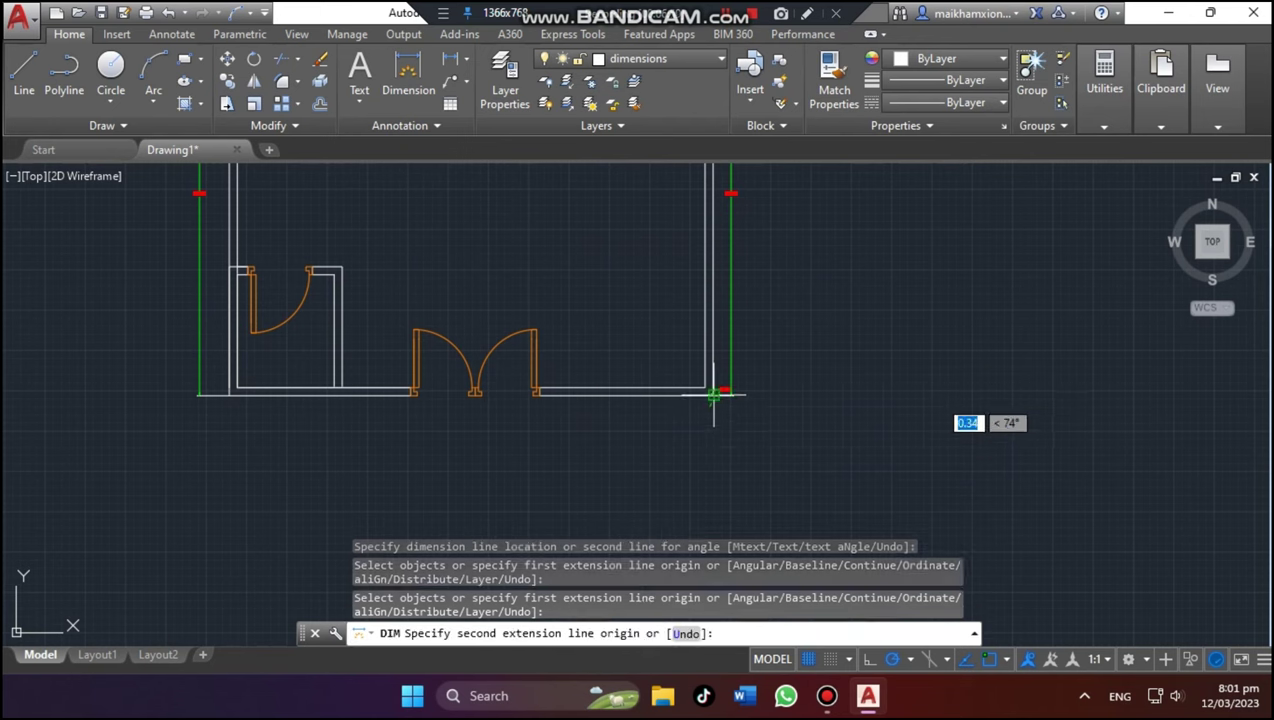
{"action": "left_click", "coordinate": [575, 393]}
{"action": "scroll", "coordinate": [199, 410], "scroll_direction": "up", "scroll_amount": 2}
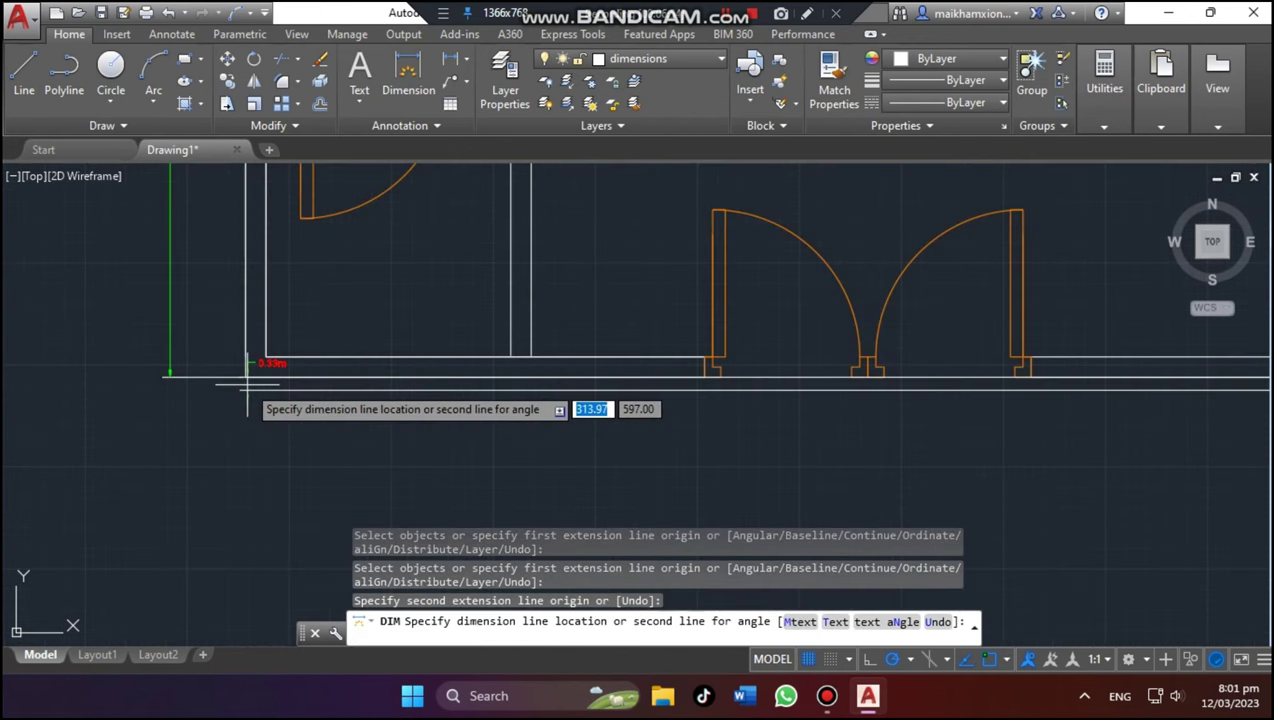
{"action": "left_click", "coordinate": [250, 395]}
{"action": "scroll", "coordinate": [929, 335], "scroll_direction": "down", "scroll_amount": 5}
{"action": "scroll", "coordinate": [980, 236], "scroll_direction": "down", "scroll_amount": 2}
{"action": "scroll", "coordinate": [961, 209], "scroll_direction": "up", "scroll_amount": 2}
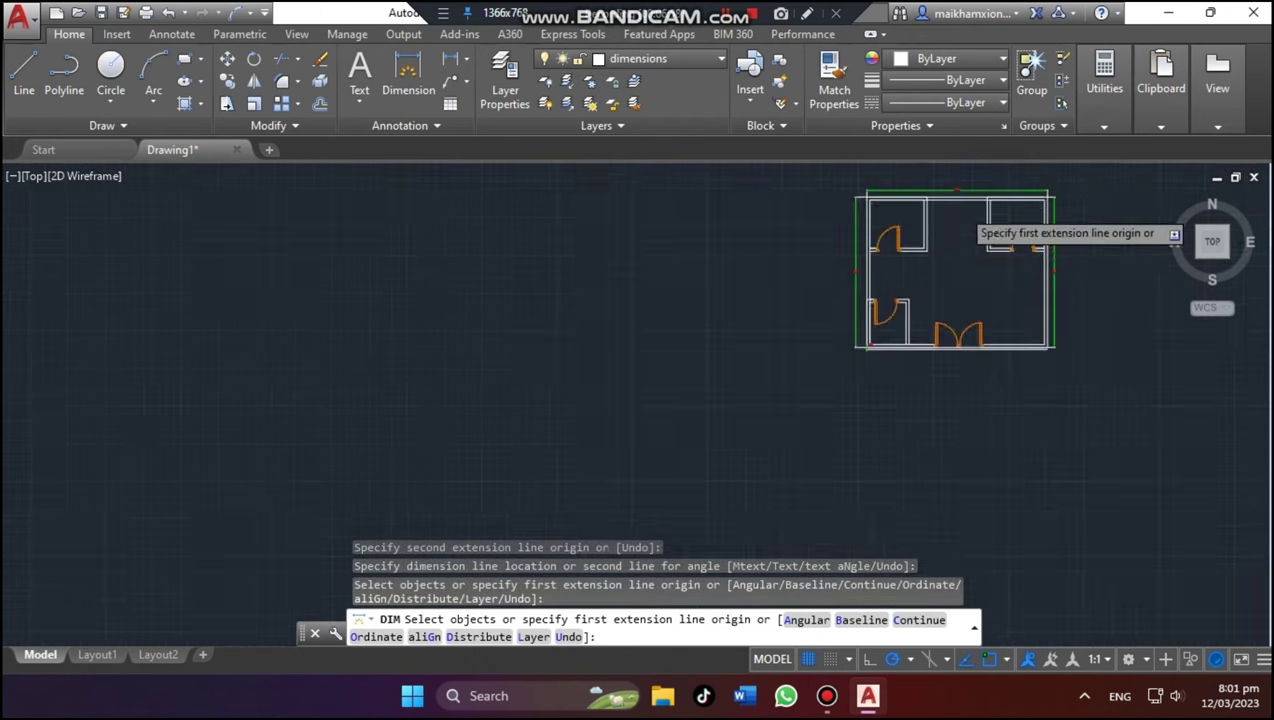
{"action": "scroll", "coordinate": [1050, 195], "scroll_direction": "up", "scroll_amount": 2}
{"action": "scroll", "coordinate": [903, 221], "scroll_direction": "up", "scroll_amount": 2}
{"action": "scroll", "coordinate": [900, 250], "scroll_direction": "down", "scroll_amount": 1}
{"action": "scroll", "coordinate": [263, 500], "scroll_direction": "up", "scroll_amount": 2}
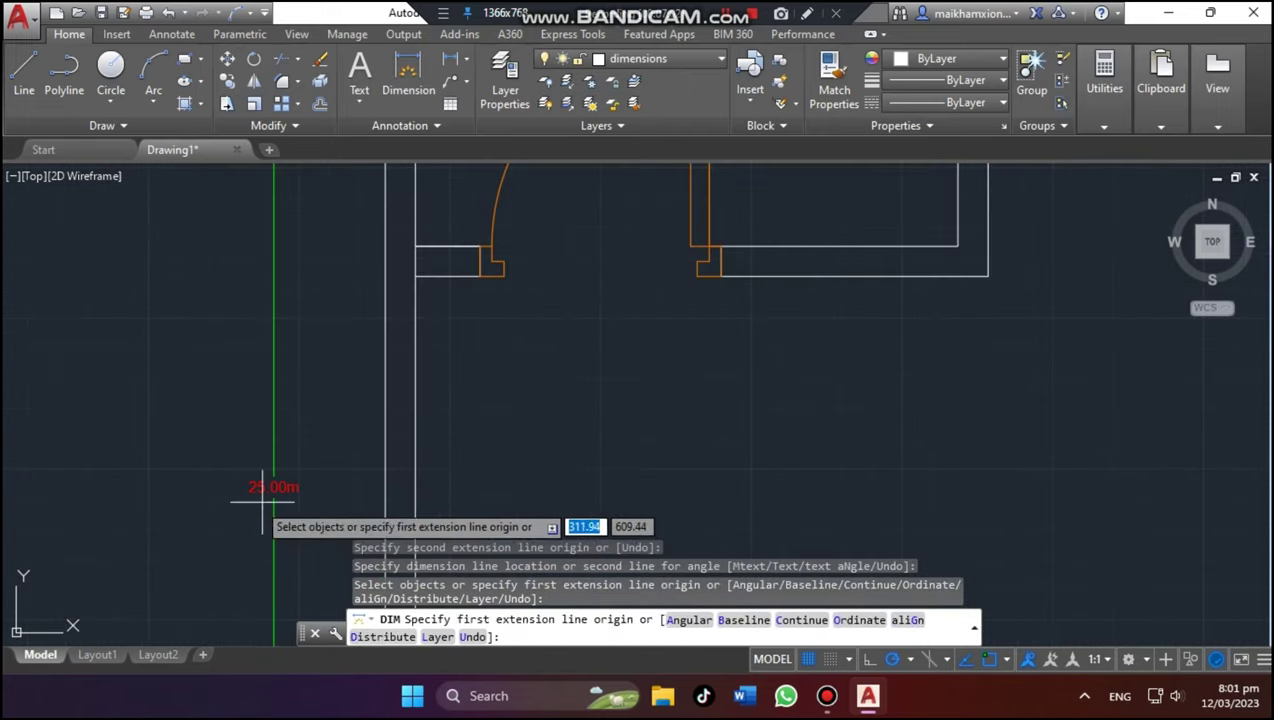
{"action": "scroll", "coordinate": [255, 492], "scroll_direction": "up", "scroll_amount": 2}
{"action": "scroll", "coordinate": [300, 484], "scroll_direction": "up", "scroll_amount": 2}
{"action": "scroll", "coordinate": [900, 285], "scroll_direction": "down", "scroll_amount": 5}
{"action": "scroll", "coordinate": [760, 270], "scroll_direction": "up", "scroll_amount": 5}
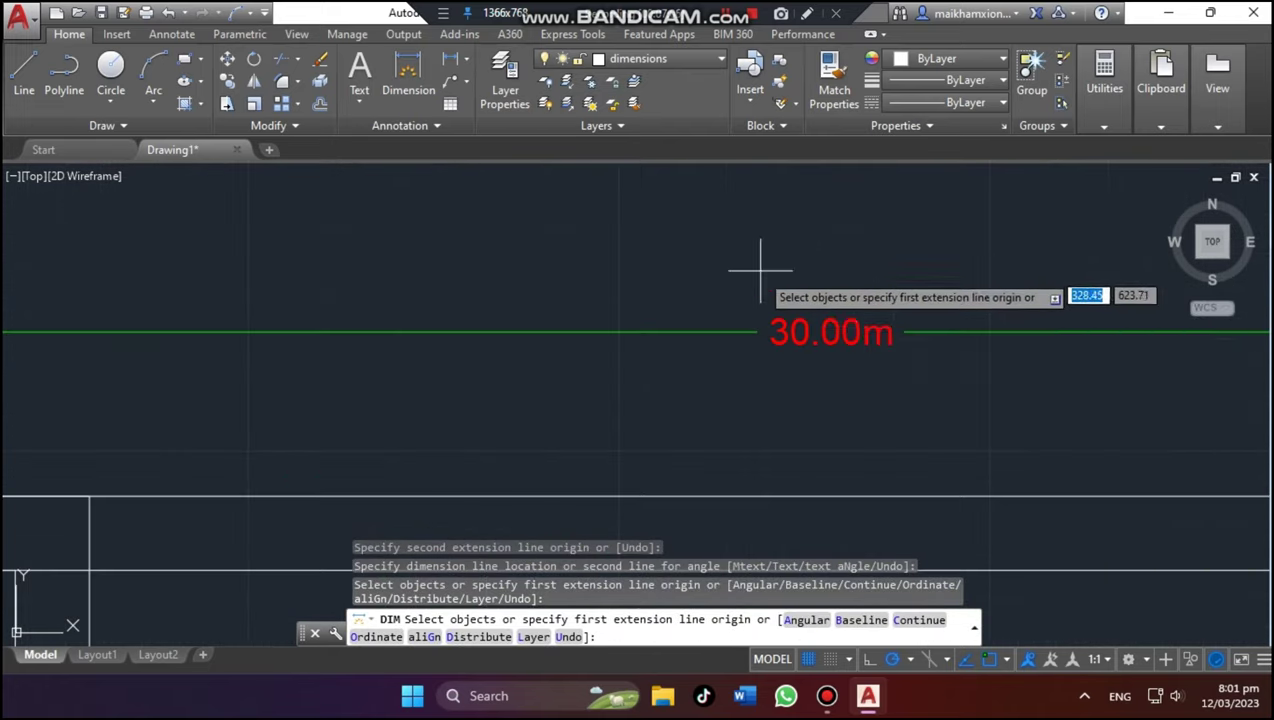
{"action": "scroll", "coordinate": [1000, 490], "scroll_direction": "down", "scroll_amount": 5}
{"action": "scroll", "coordinate": [1000, 480], "scroll_direction": "up", "scroll_amount": 4}
{"action": "scroll", "coordinate": [683, 205], "scroll_direction": "down", "scroll_amount": 2}
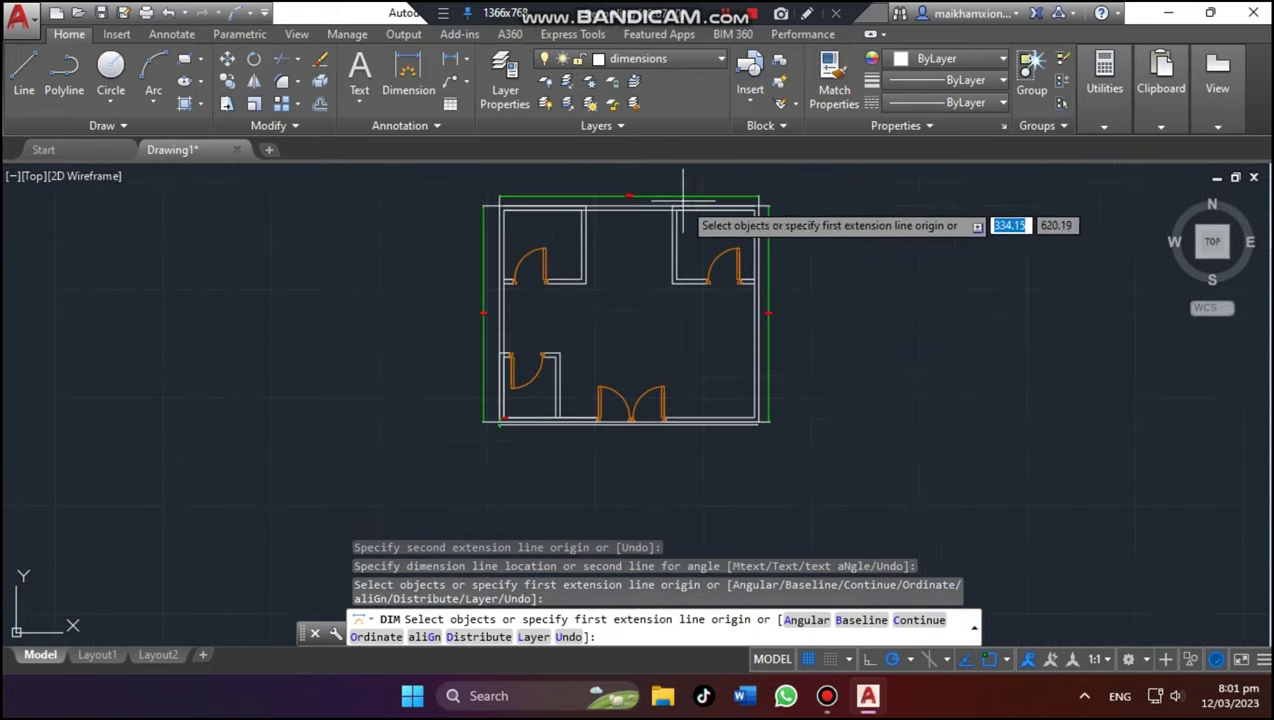